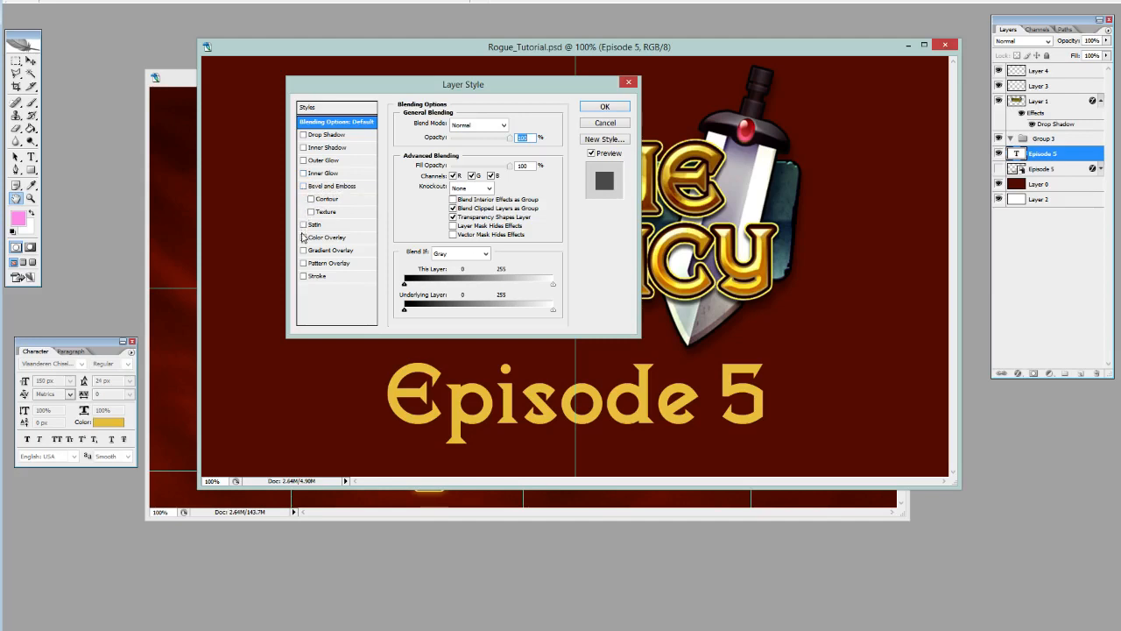
# Enable Bevel and Emboss on the Episode 5 text with the Chisel Hard technique and a size of 24 px.
pyautogui.click(303, 186)
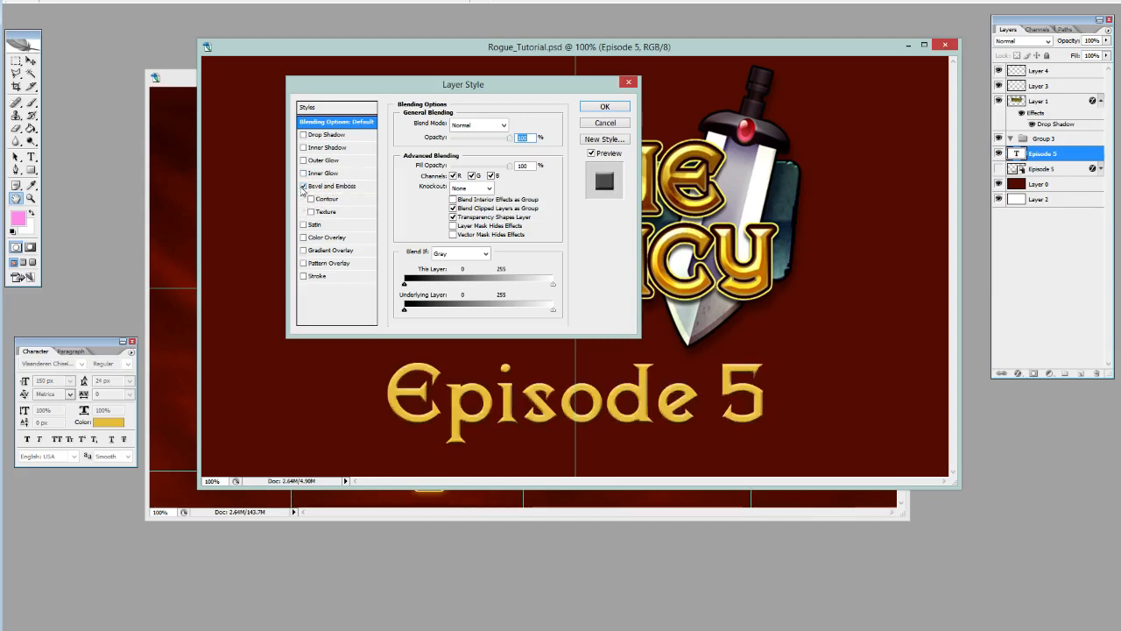
pyautogui.click(303, 186)
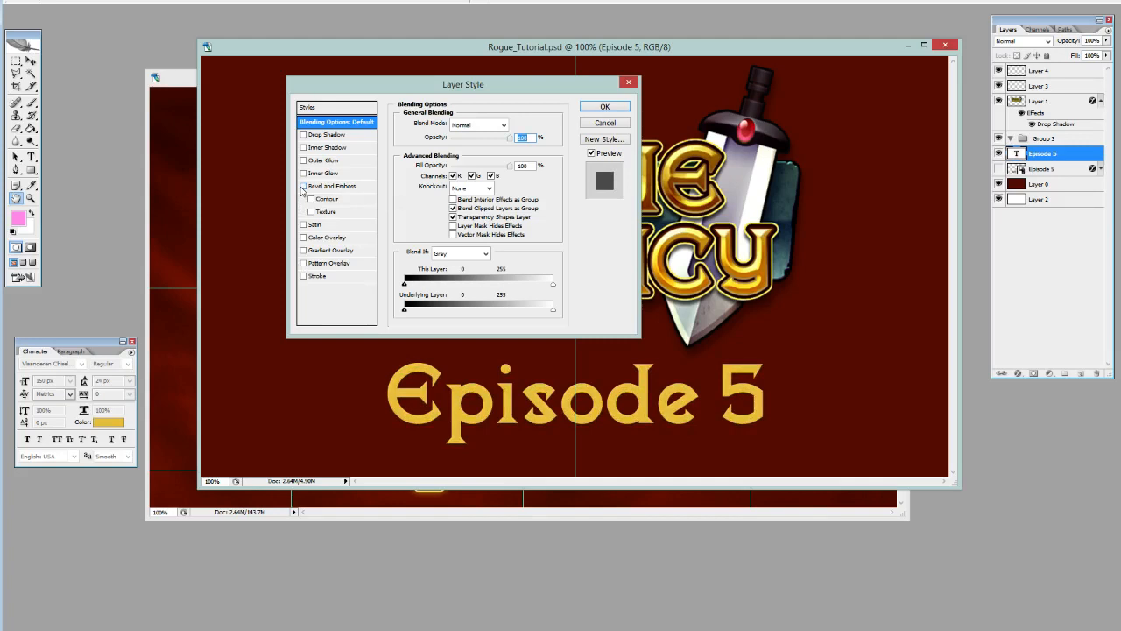
pyautogui.click(303, 186)
pyautogui.click(320, 187)
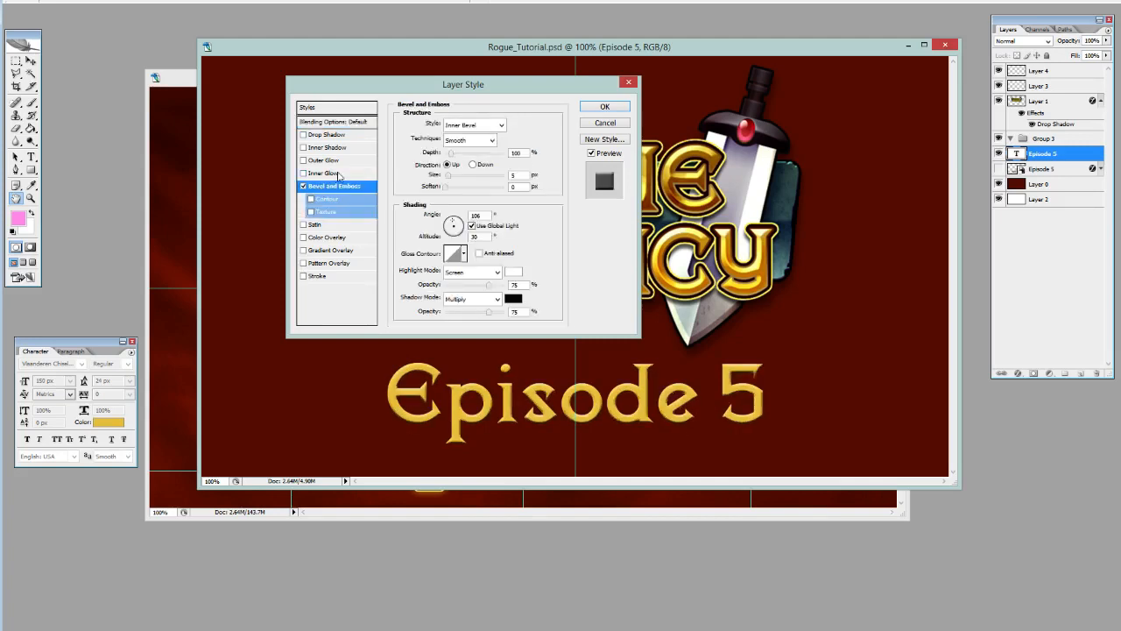
pyautogui.click(456, 141)
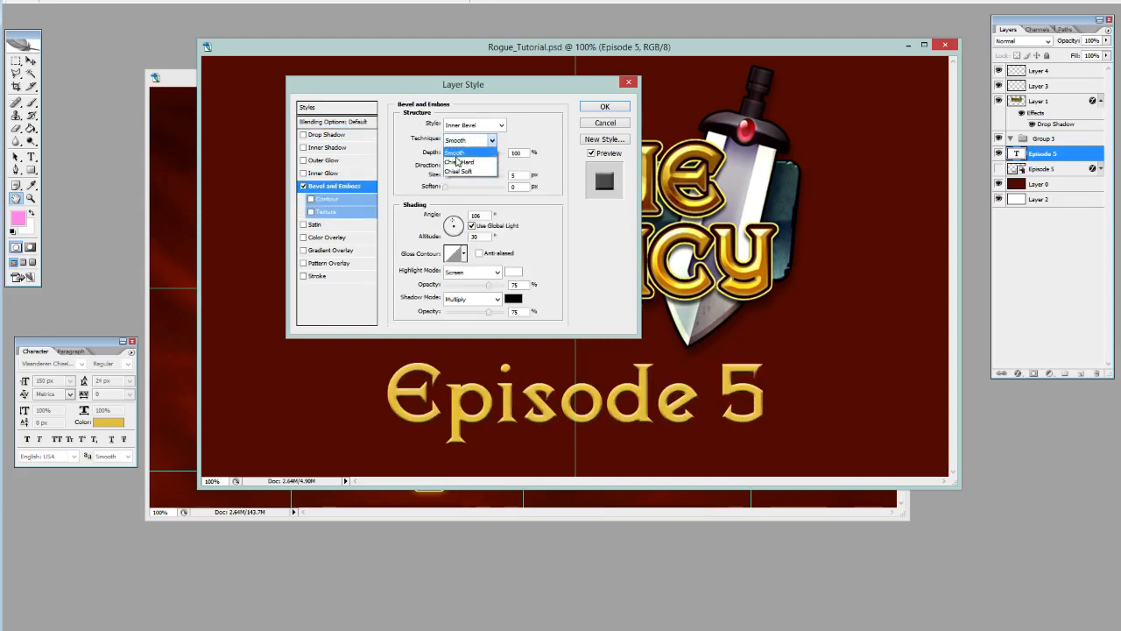
pyautogui.click(459, 162)
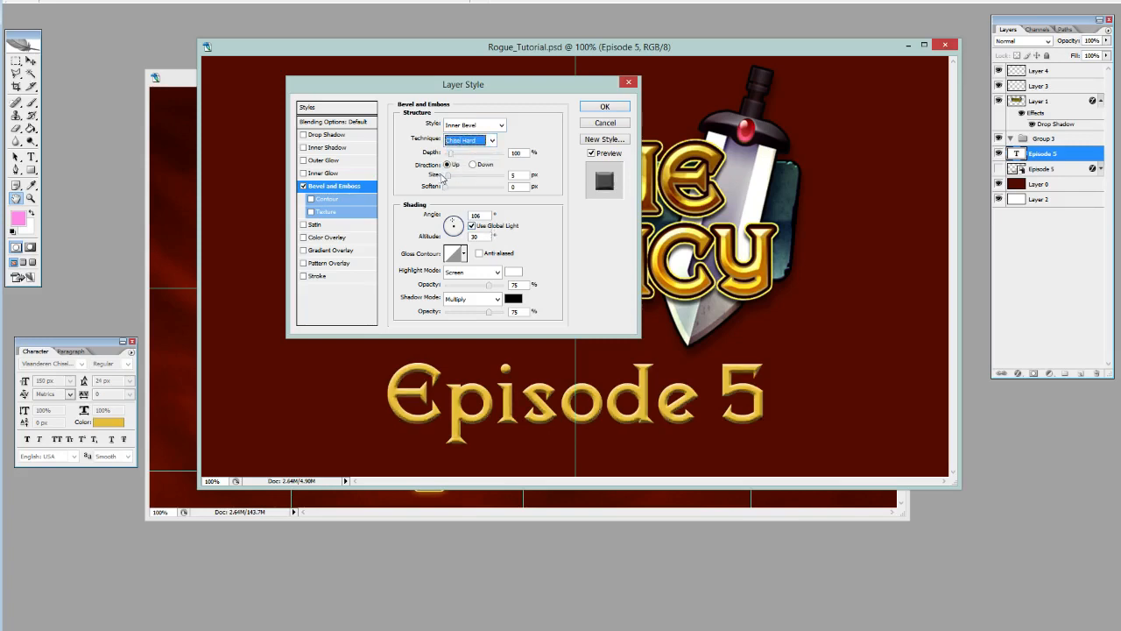
pyautogui.moveTo(449, 177); pyautogui.dragTo(451, 181)
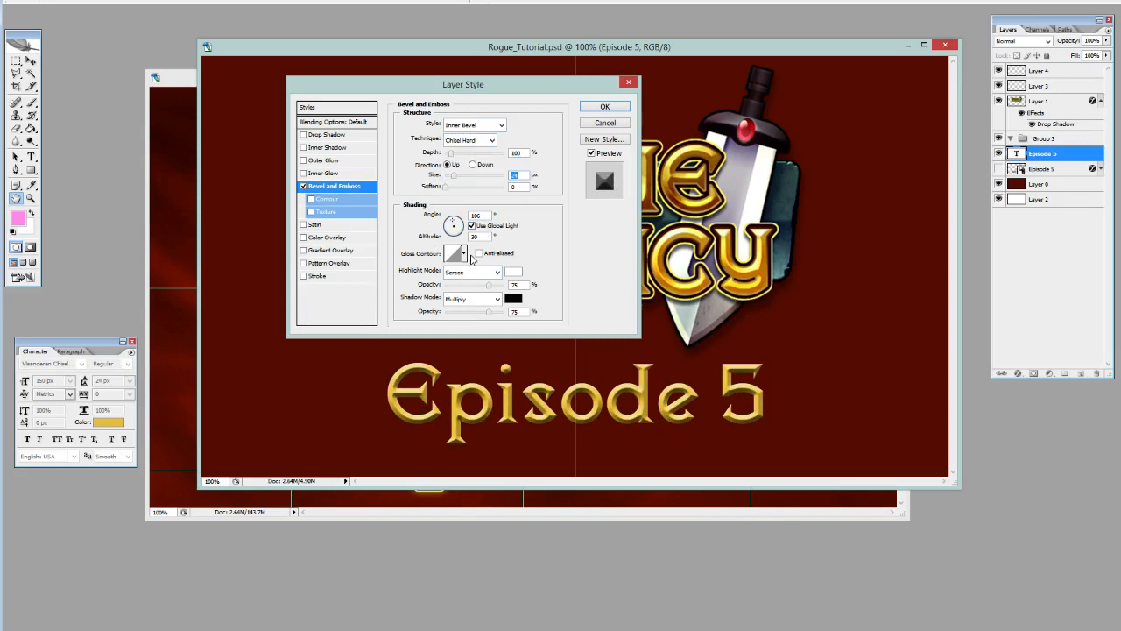
# Compare gloss contour presets for the bevel and apply the last one in the first row.
pyautogui.click(465, 254)
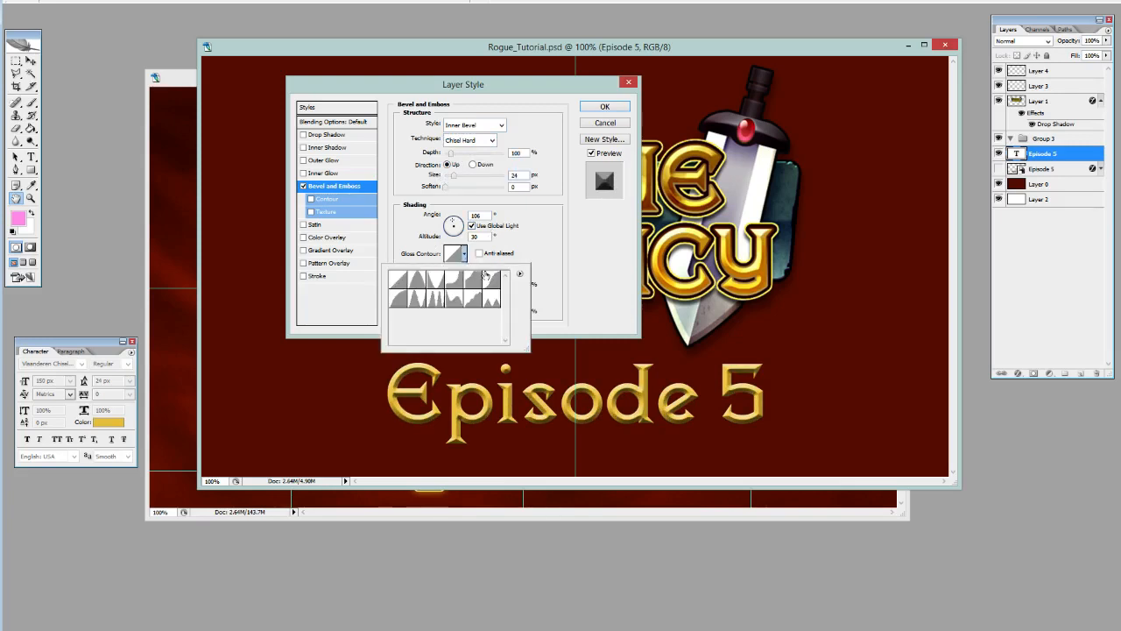
pyautogui.click(400, 298)
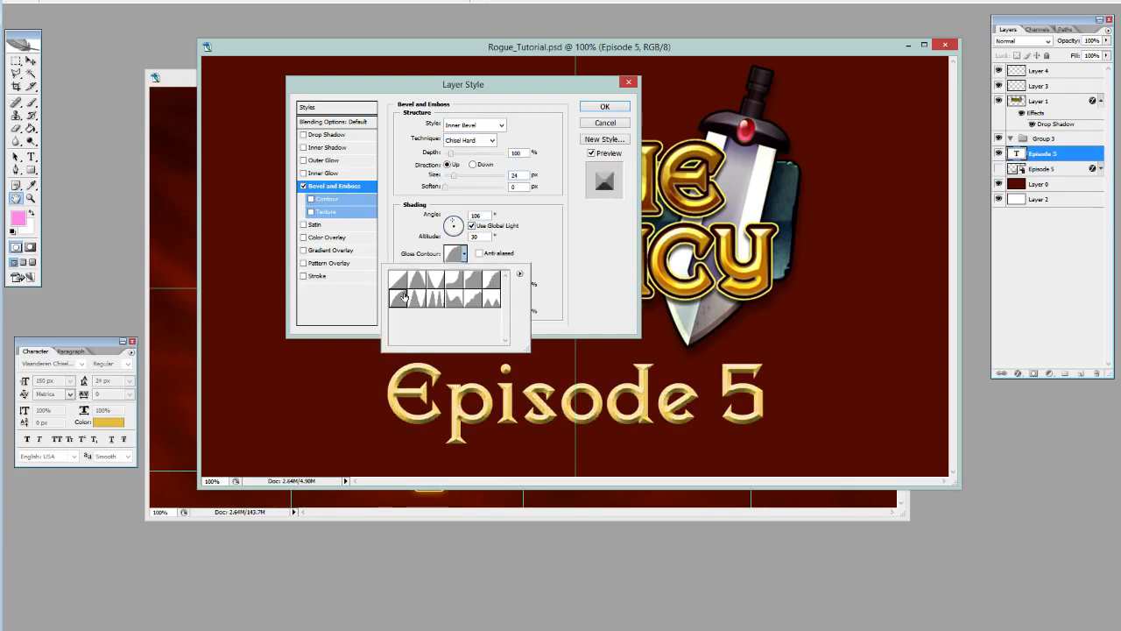
pyautogui.click(490, 285)
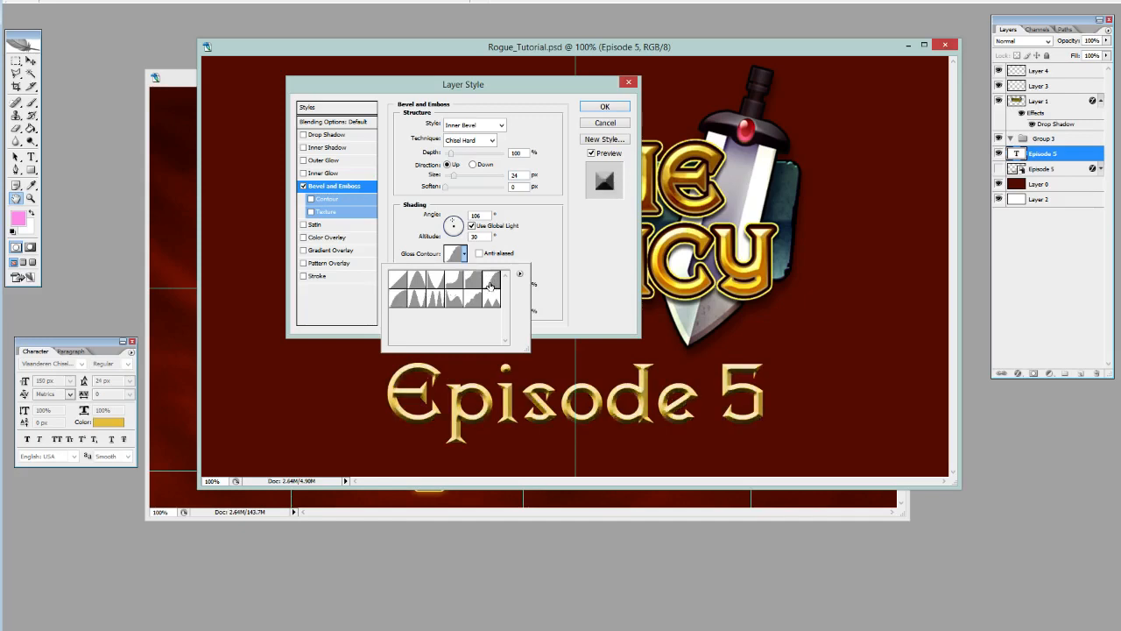
pyautogui.click(392, 300)
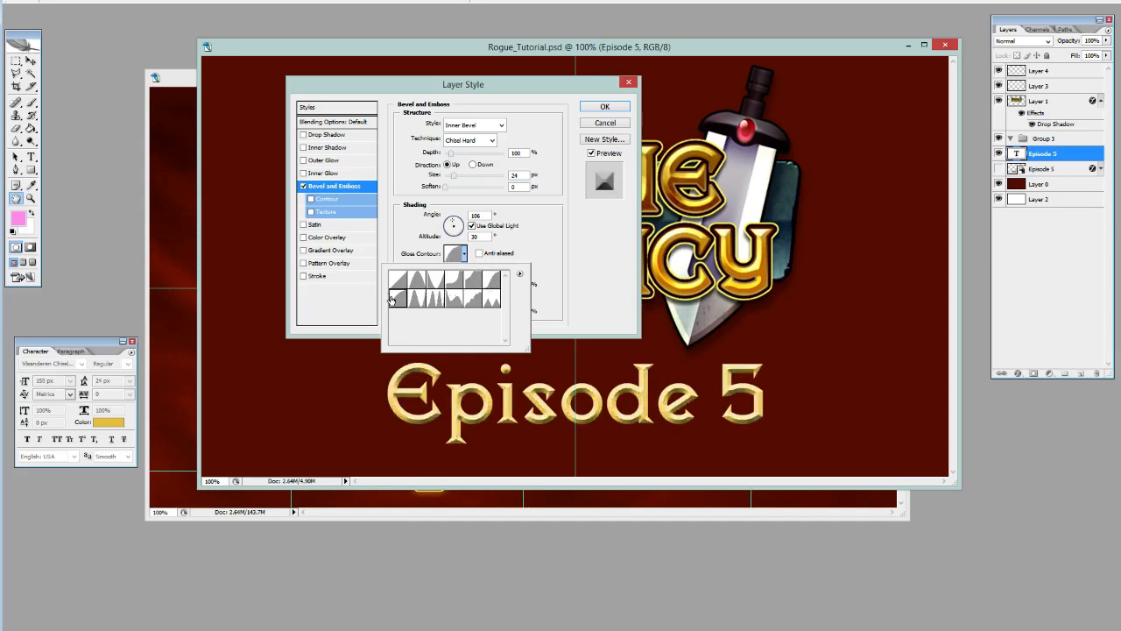
pyautogui.click(489, 281)
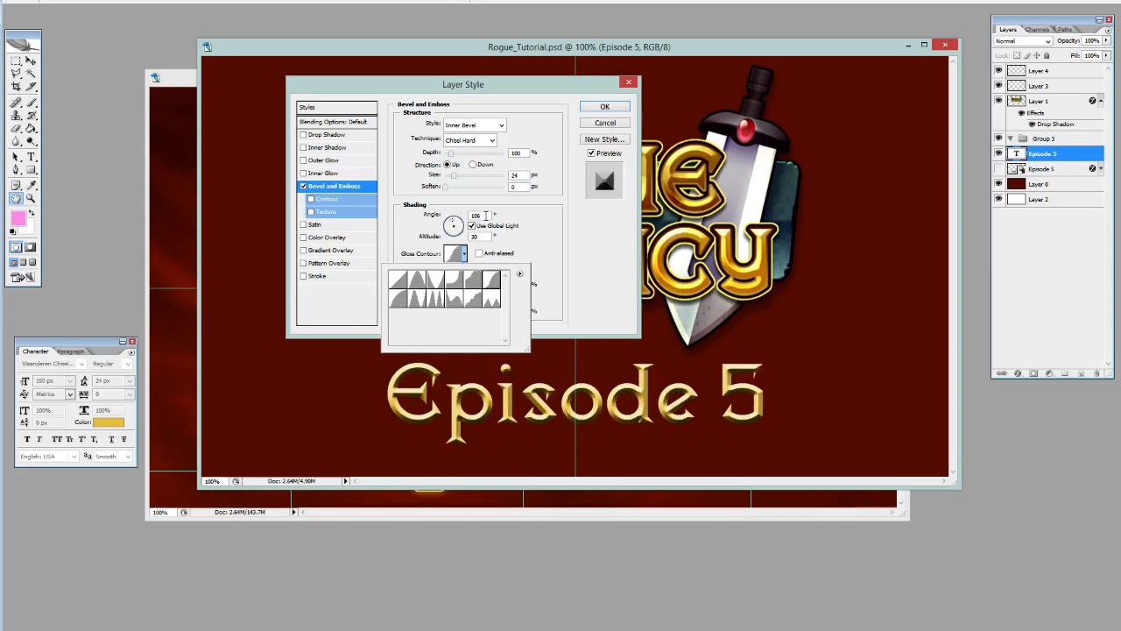
# Set the bevel's shading angle to 110° and its size to 18 px.
pyautogui.moveTo(481, 215); pyautogui.dragTo(459, 215)
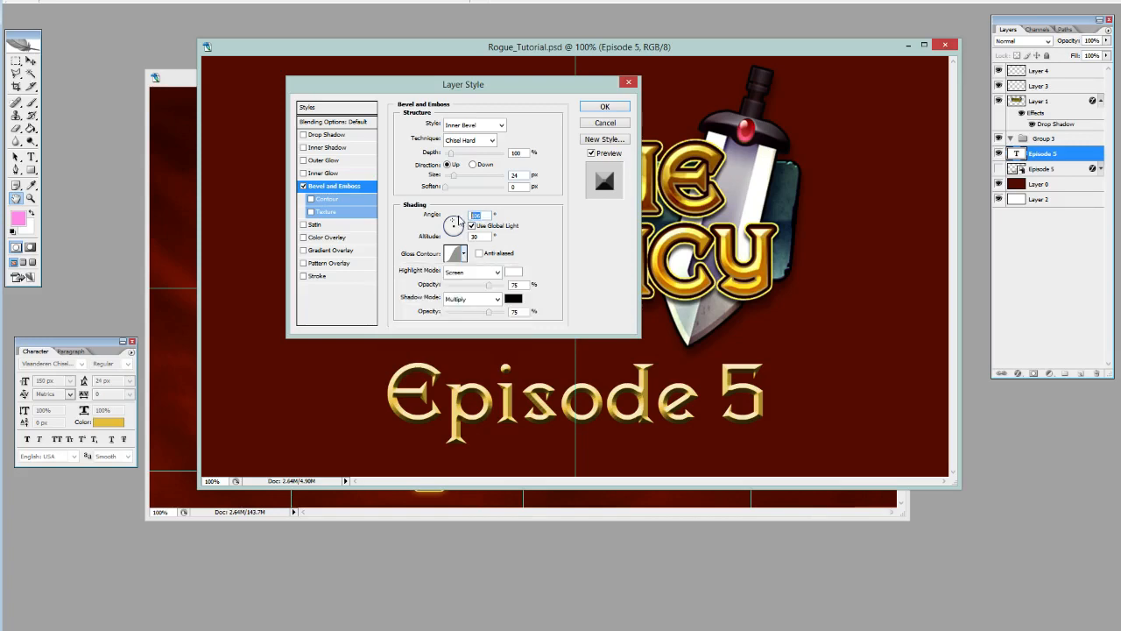
pyautogui.write('120')
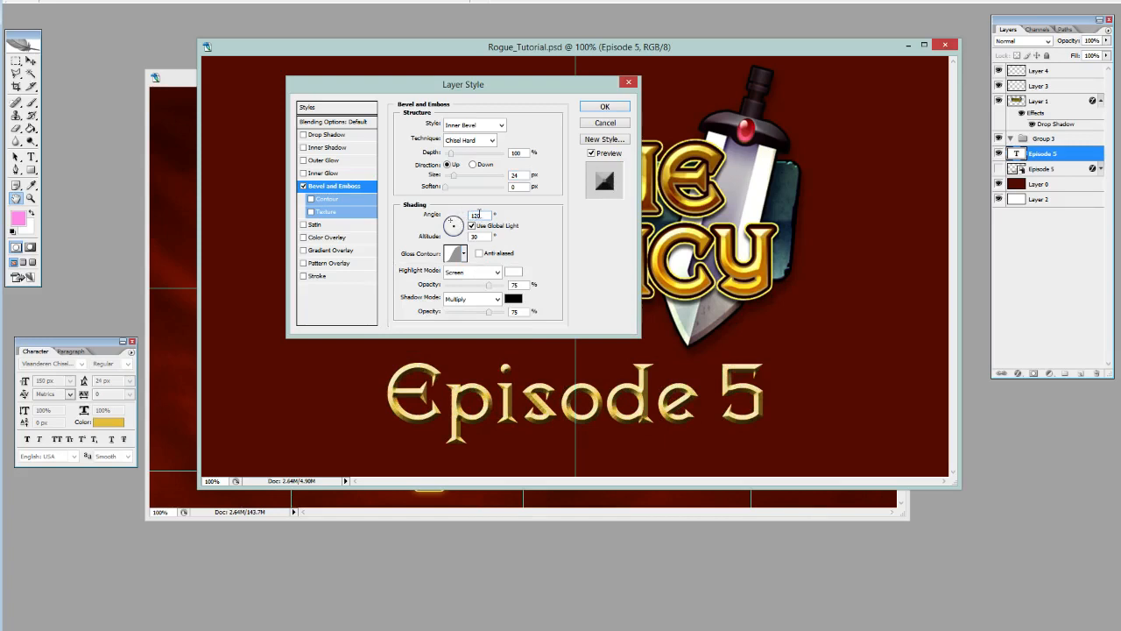
pyautogui.moveTo(480, 214); pyautogui.dragTo(450, 217)
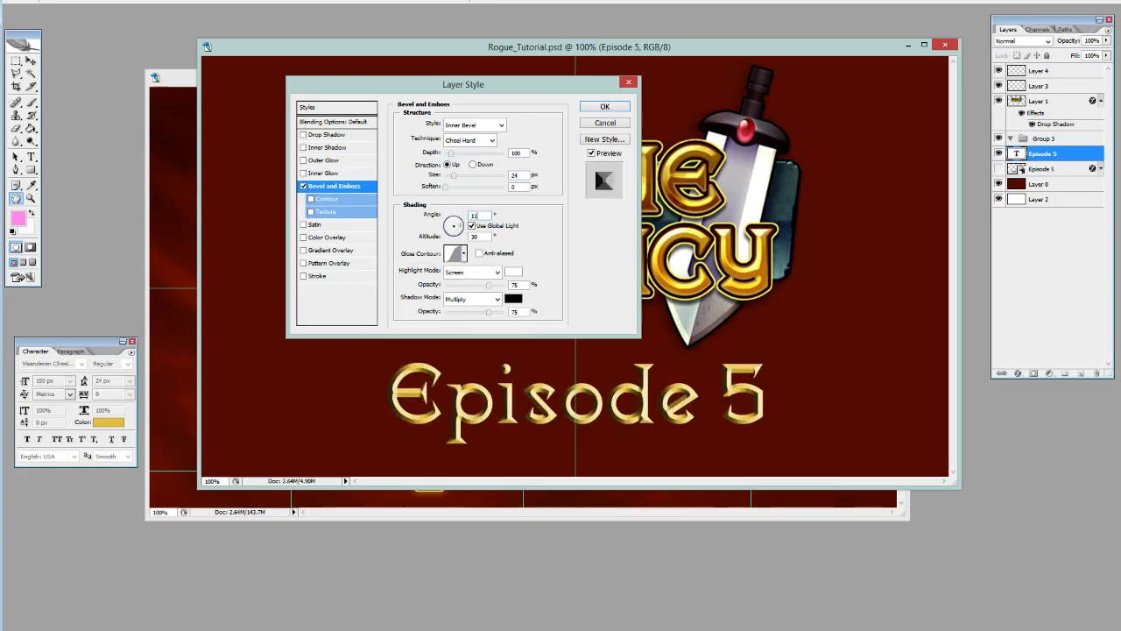
pyautogui.write('110')
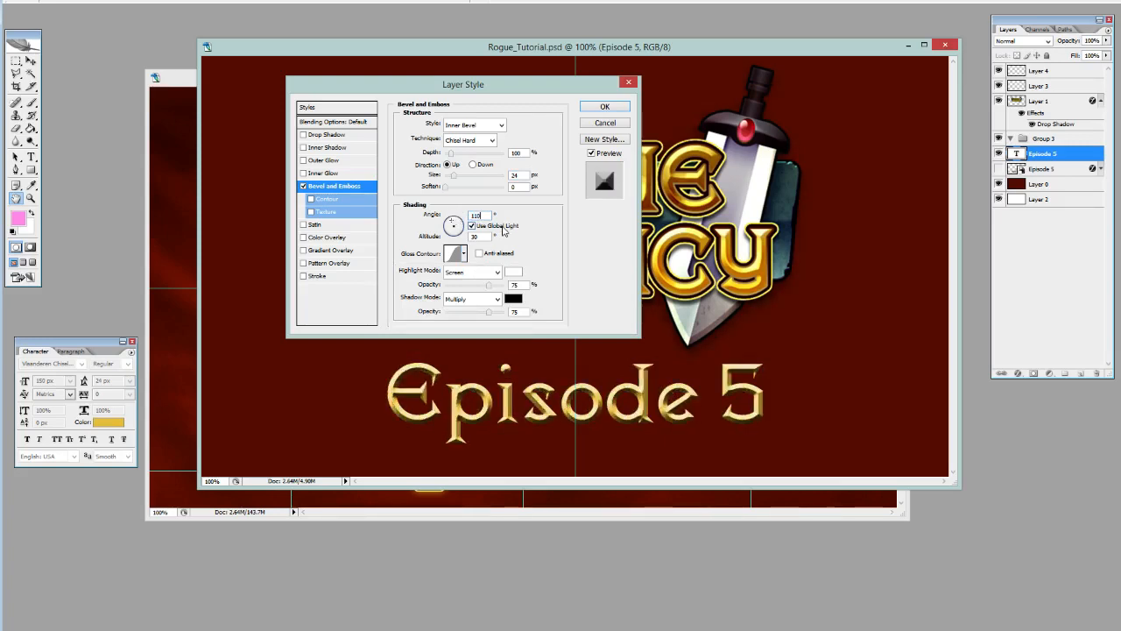
pyautogui.moveTo(454, 177)
pyautogui.mouseDown()
pyautogui.moveTo(468, 181)
pyautogui.moveTo(444, 184)
pyautogui.moveTo(453, 184)
pyautogui.mouseUp()
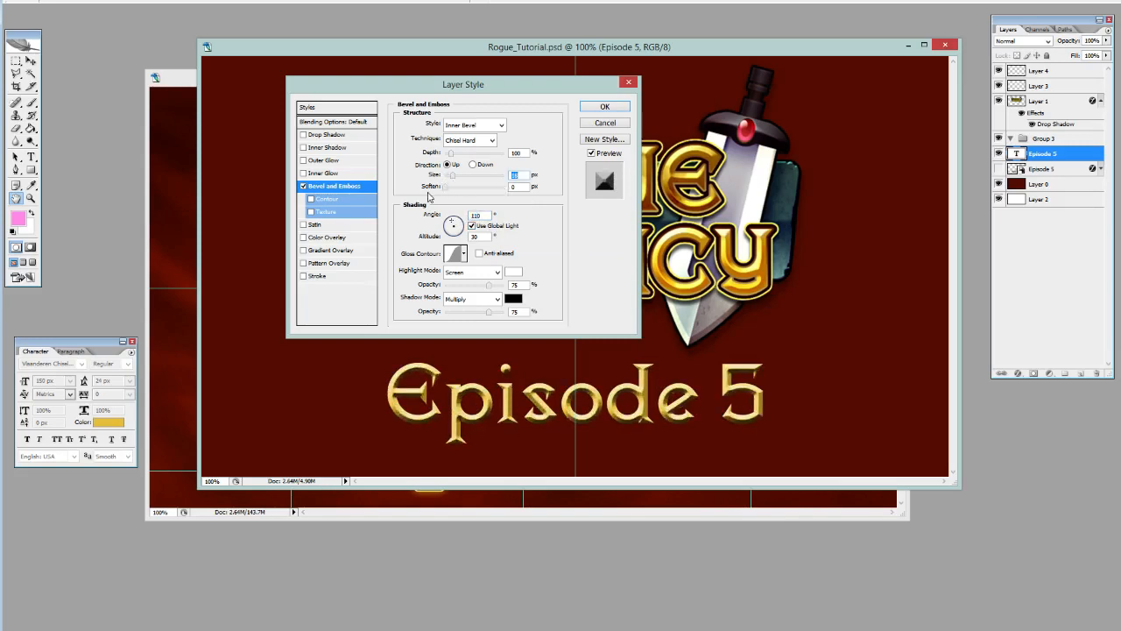
# Change the bevel's highlight color to a light yellow, keeping the dialogs clear of the logo and text.
pyautogui.click(512, 273)
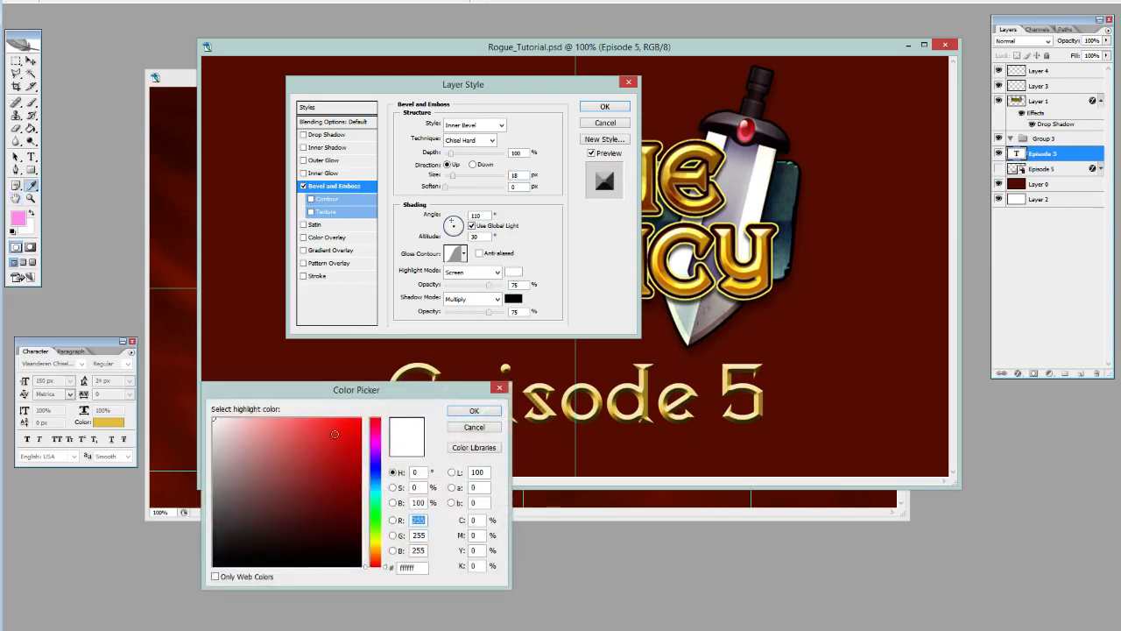
pyautogui.moveTo(334, 434)
pyautogui.mouseDown()
pyautogui.moveTo(323, 411)
pyautogui.moveTo(303, 418)
pyautogui.mouseUp()
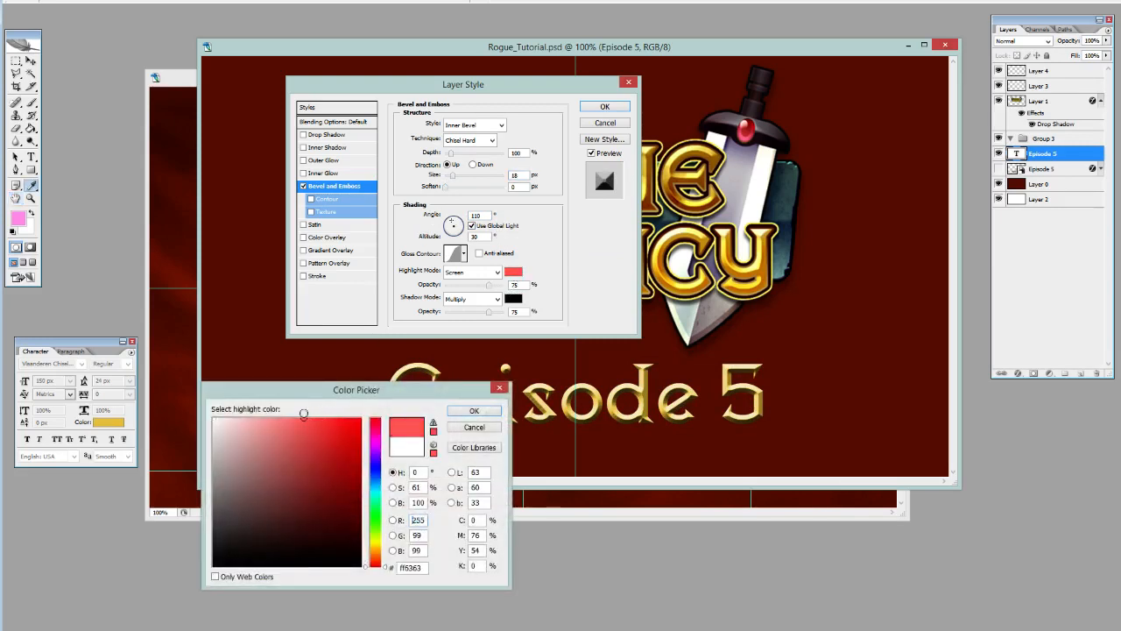
pyautogui.moveTo(469, 386); pyautogui.dragTo(828, 374)
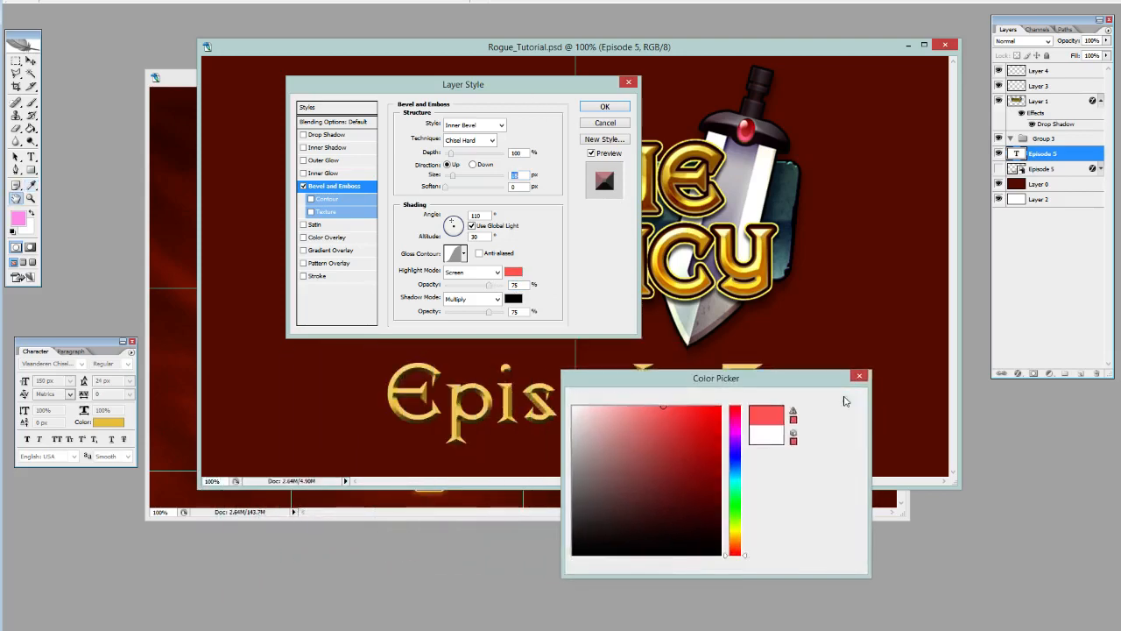
pyautogui.click(836, 399)
pyautogui.moveTo(566, 95); pyautogui.dragTo(356, 32)
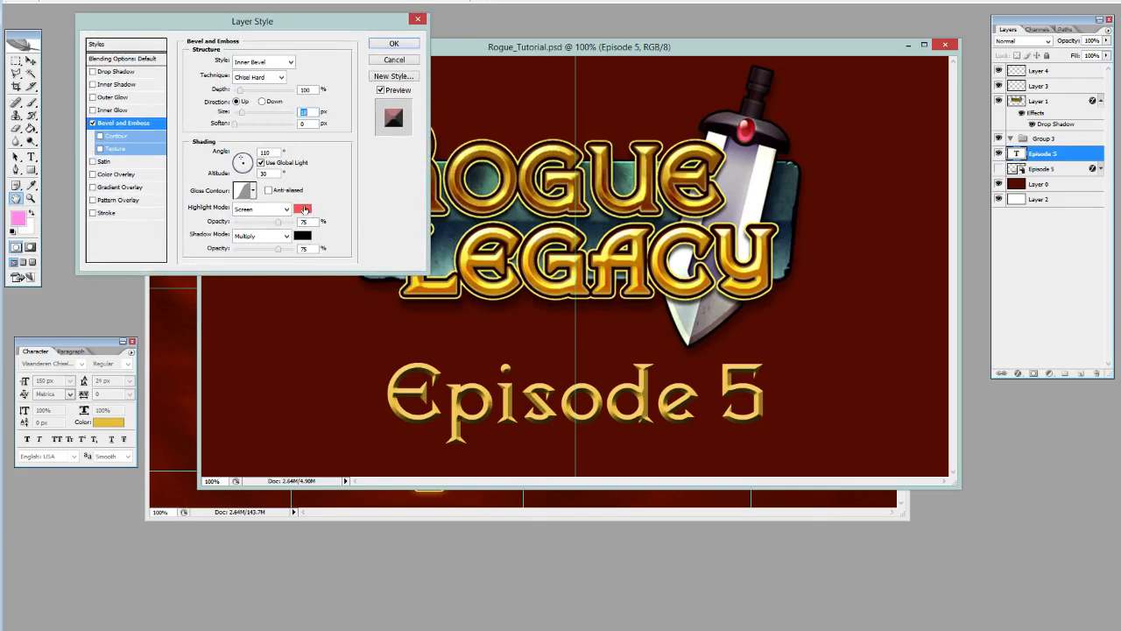
pyautogui.click(302, 209)
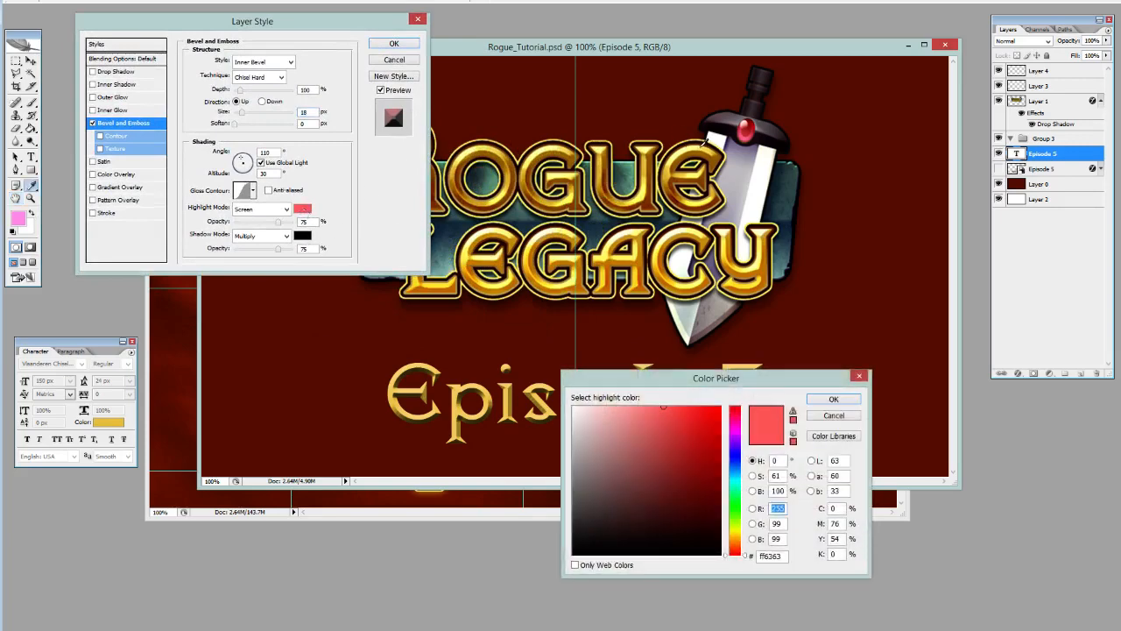
pyautogui.click(734, 530)
pyautogui.click(834, 399)
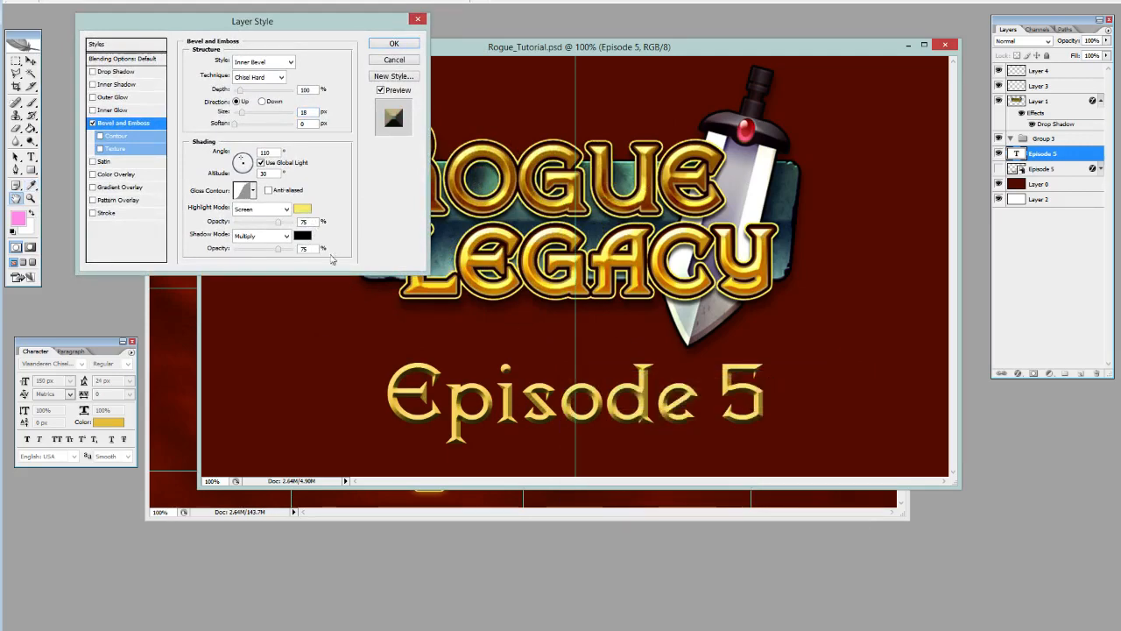
# Set the bevel's shadow color to dark red-brown 5b0f00, based on a color sampled from the logo, and apply the layer style.
pyautogui.click(302, 235)
pyautogui.moveTo(749, 378); pyautogui.dragTo(964, 300)
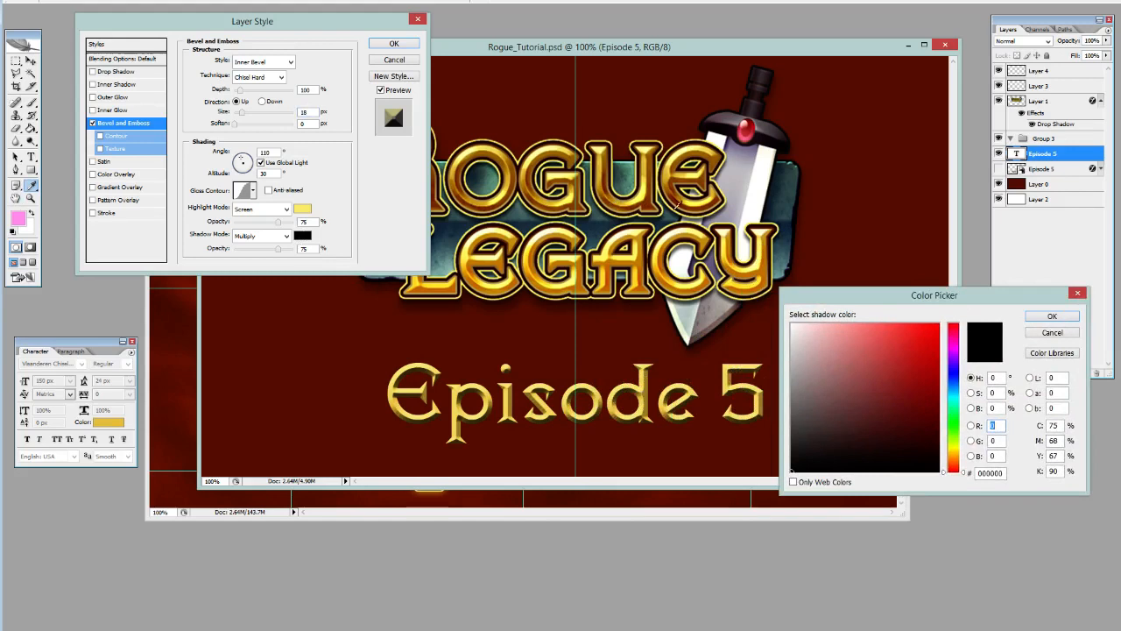
pyautogui.click(678, 205)
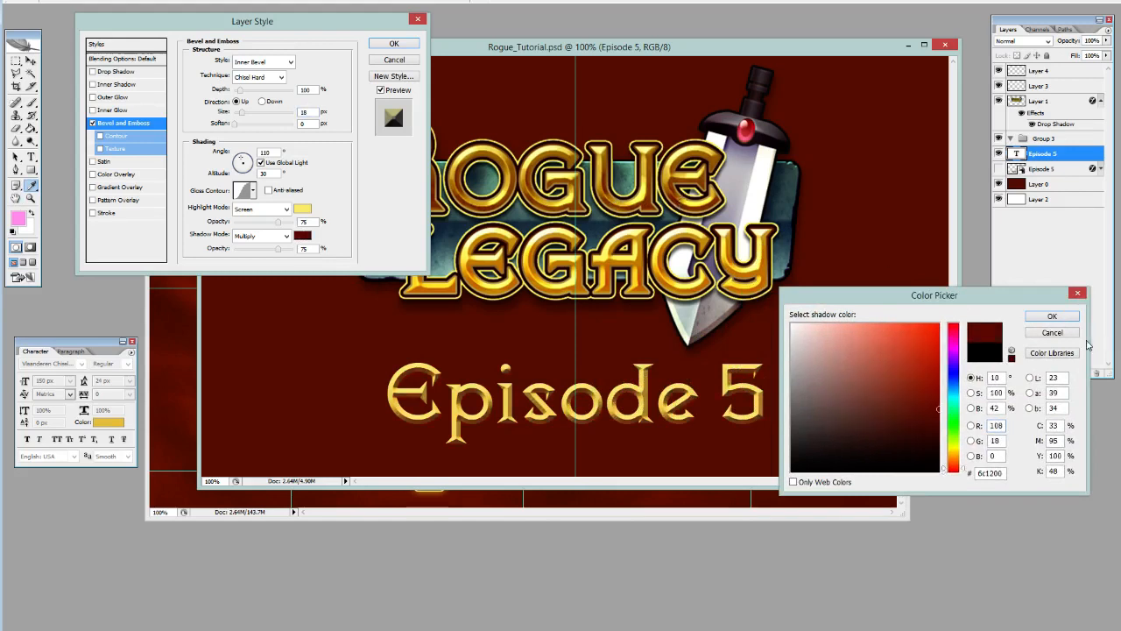
pyautogui.click(938, 419)
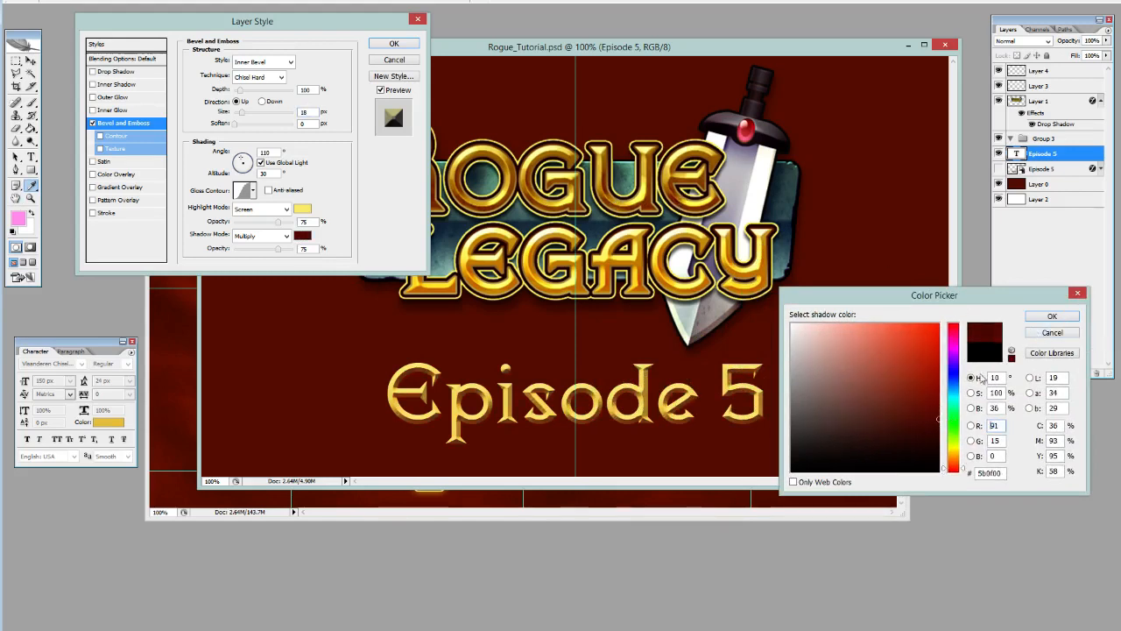
pyautogui.click(1052, 318)
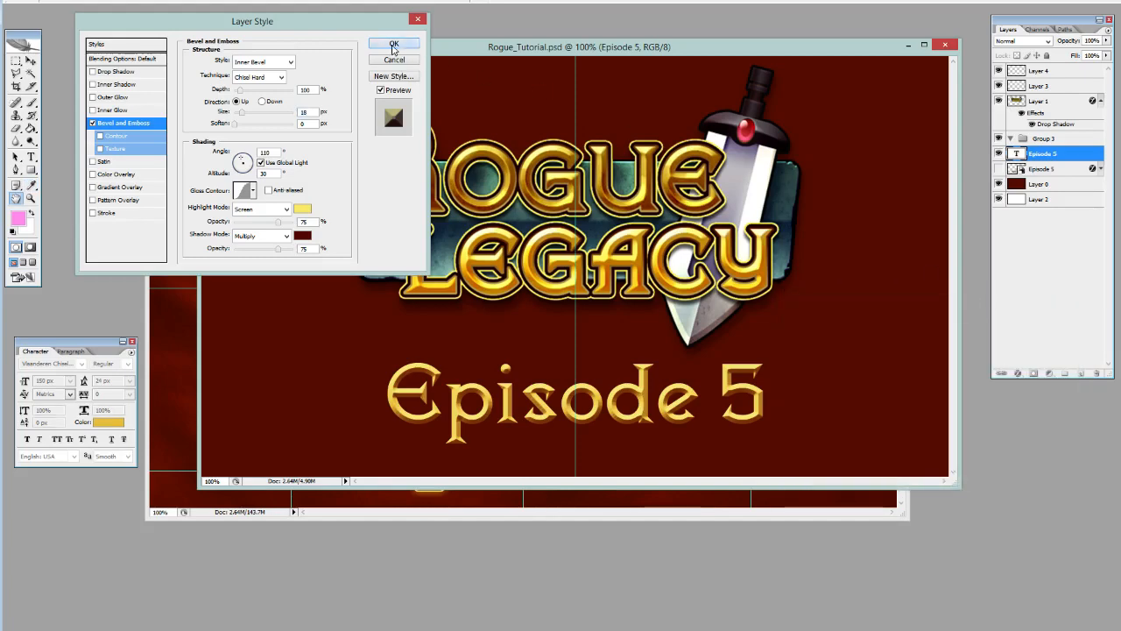
pyautogui.click(394, 45)
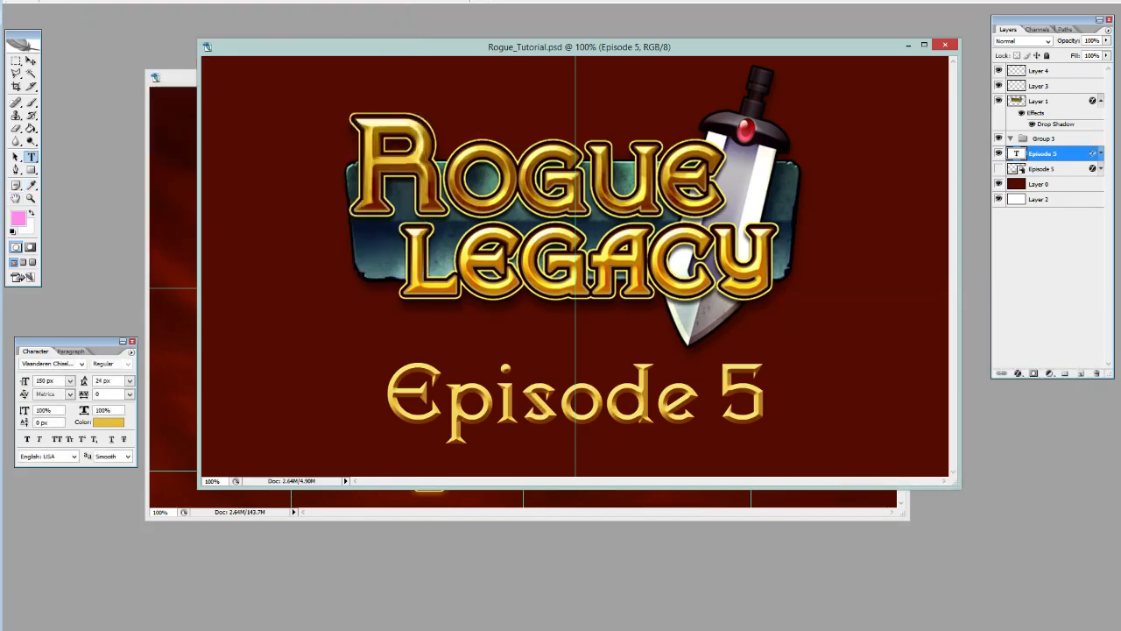
# Change the Episode 5 text color to the darker gold c28100, starting from a color sampled from the logo lettering.
pyautogui.click(109, 422)
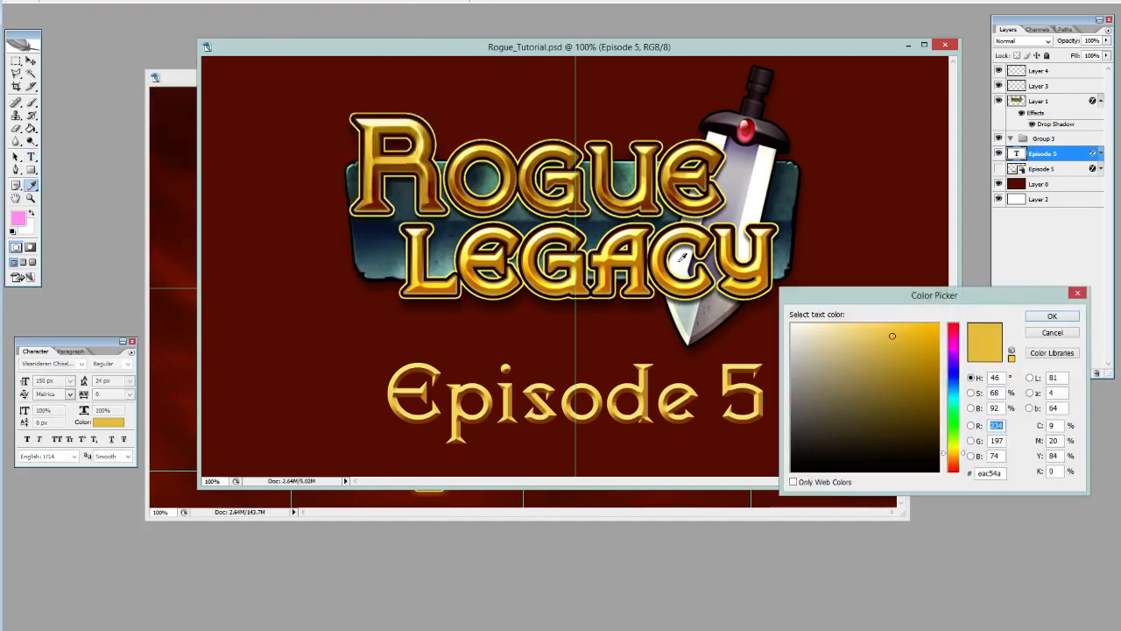
pyautogui.click(652, 155)
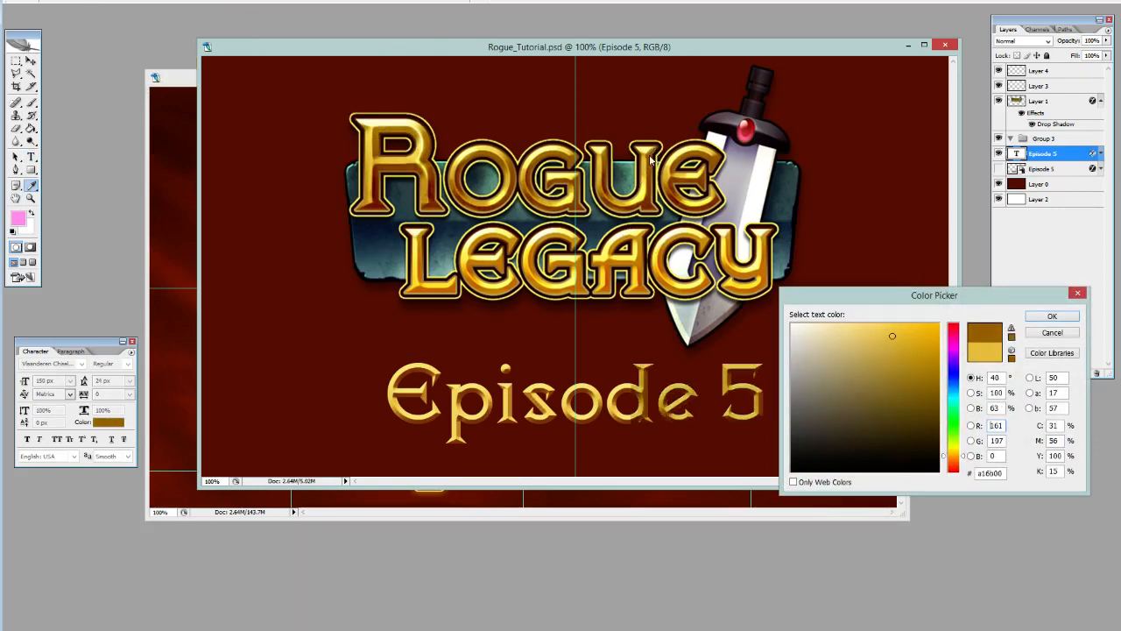
pyautogui.moveTo(932, 348)
pyautogui.mouseDown()
pyautogui.moveTo(925, 364)
pyautogui.moveTo(945, 362)
pyautogui.mouseUp()
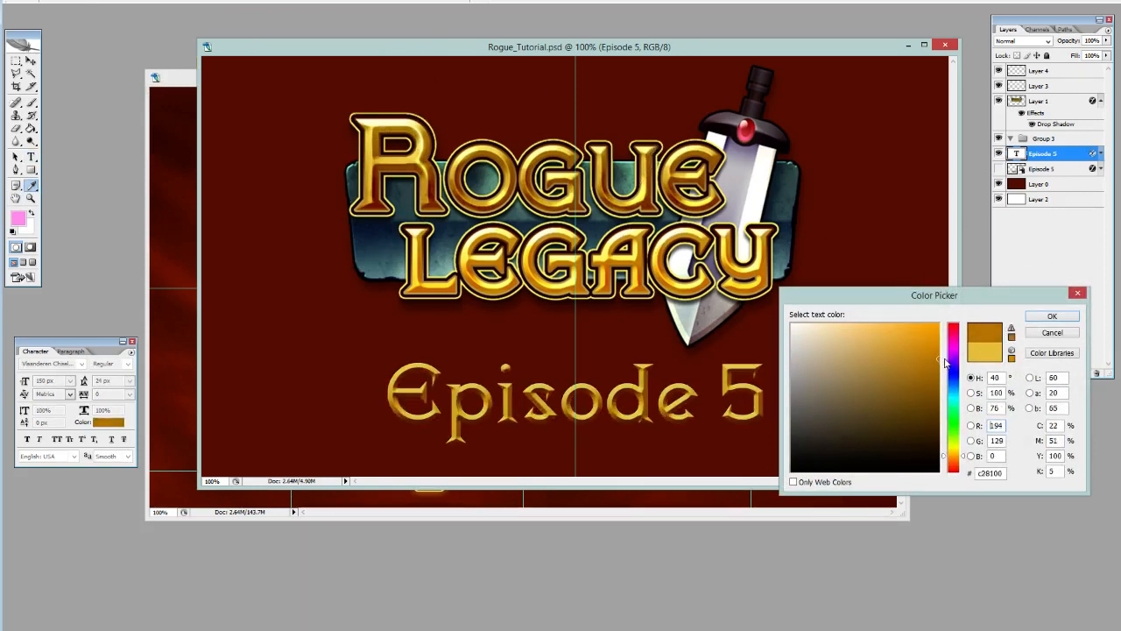
pyautogui.click(1051, 316)
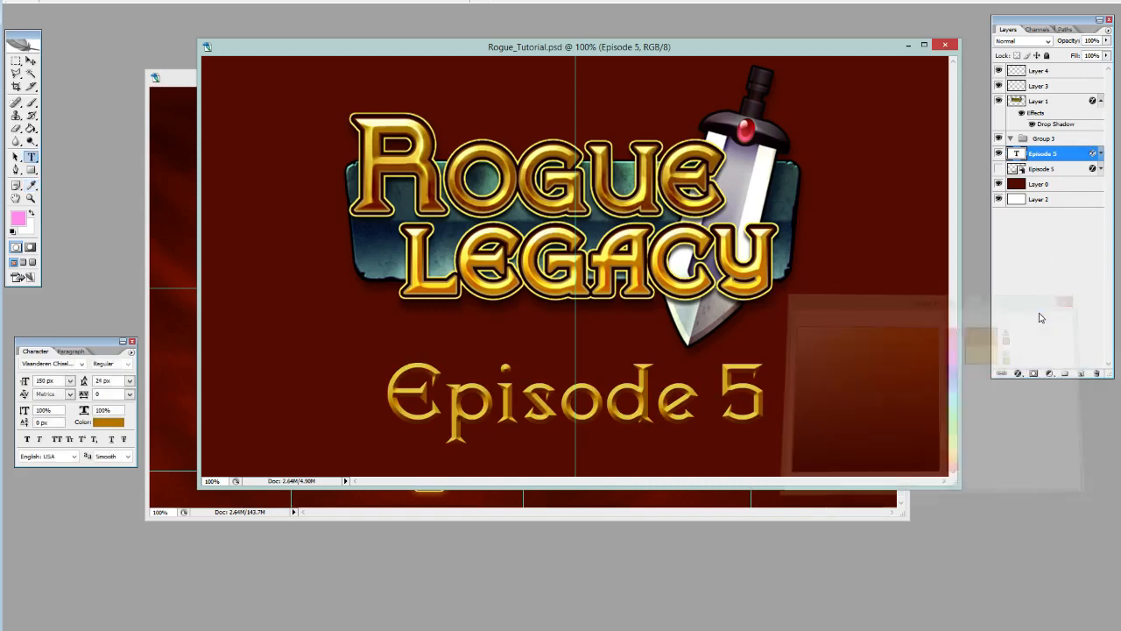
# Add a gradient overlay to the Episode 5 text and set its starting color stop to reddish brown 782500 sampled from the logo.
pyautogui.click(1019, 373)
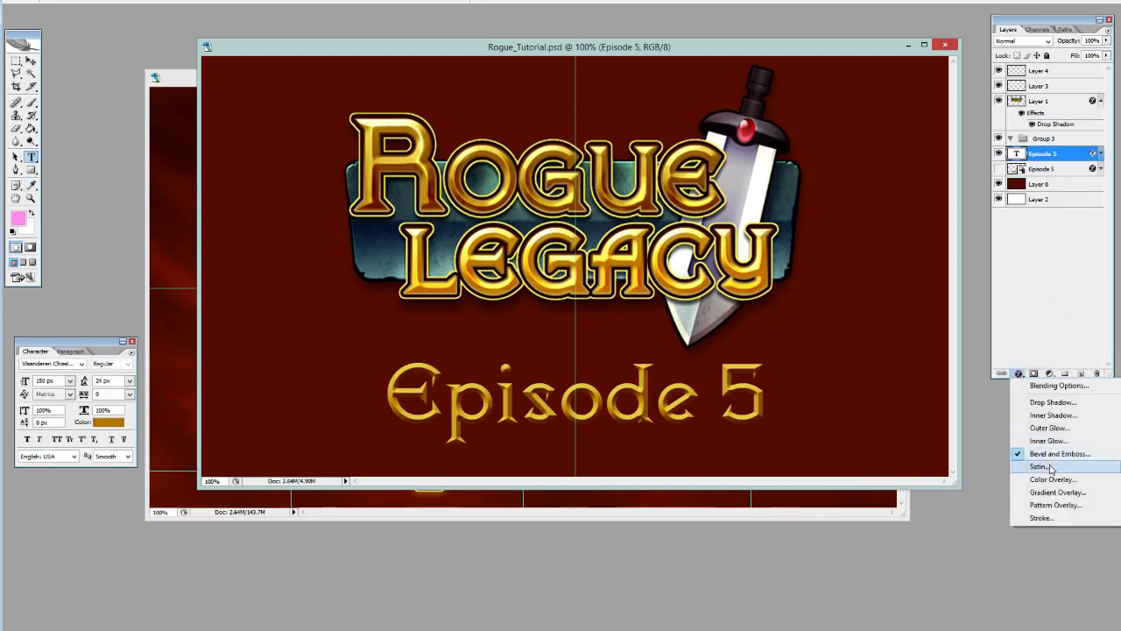
pyautogui.click(1049, 493)
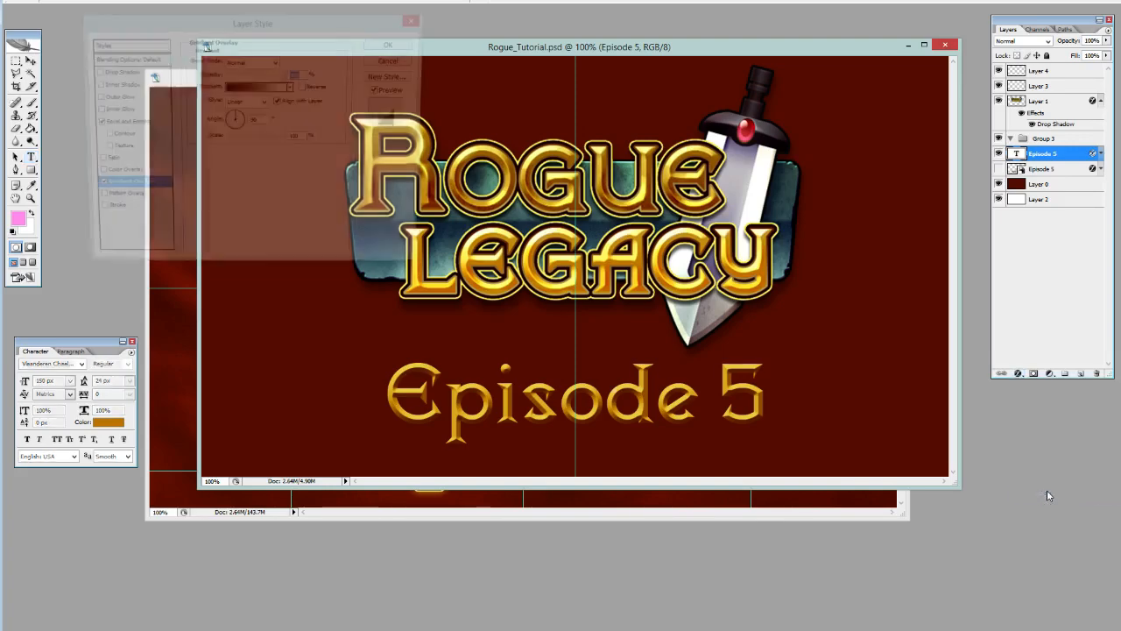
pyautogui.click(257, 89)
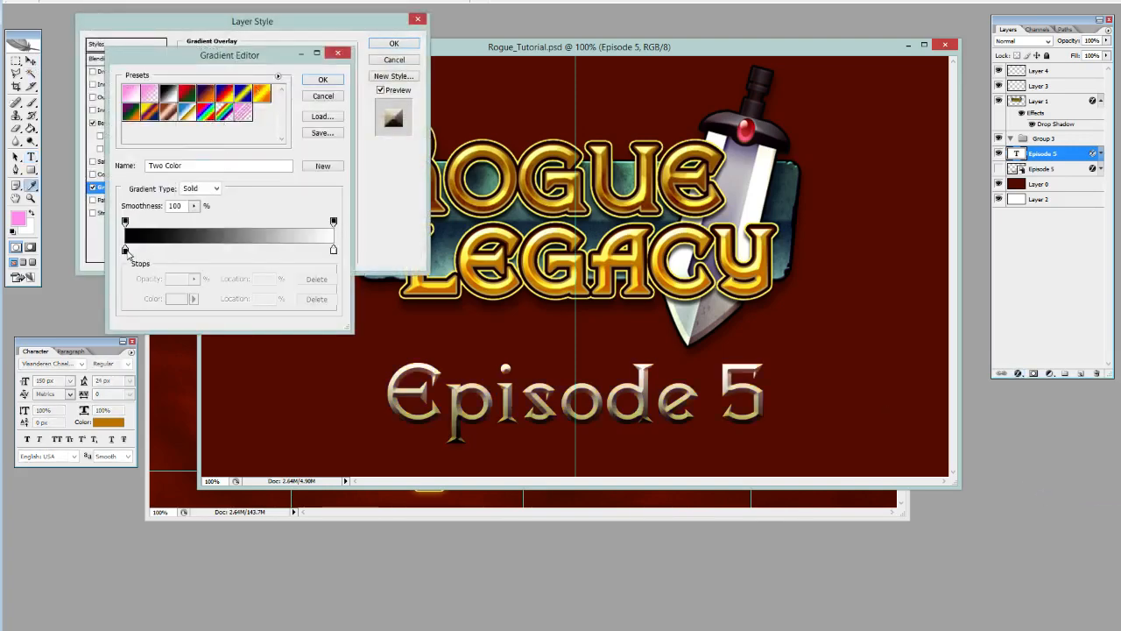
pyautogui.doubleClick(125, 250)
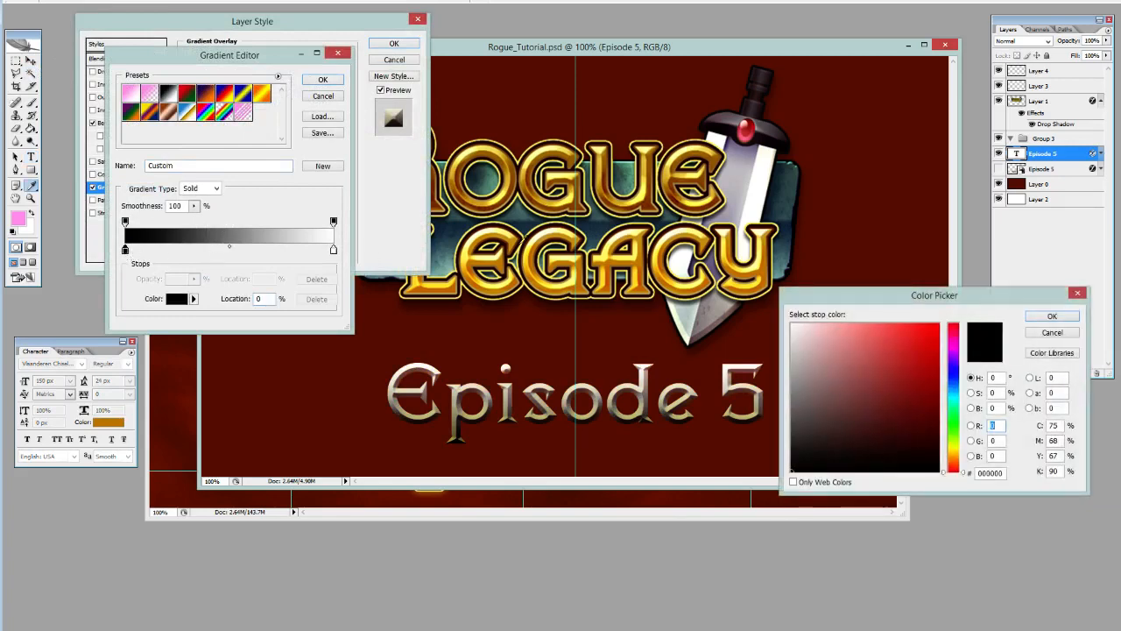
pyautogui.click(581, 207)
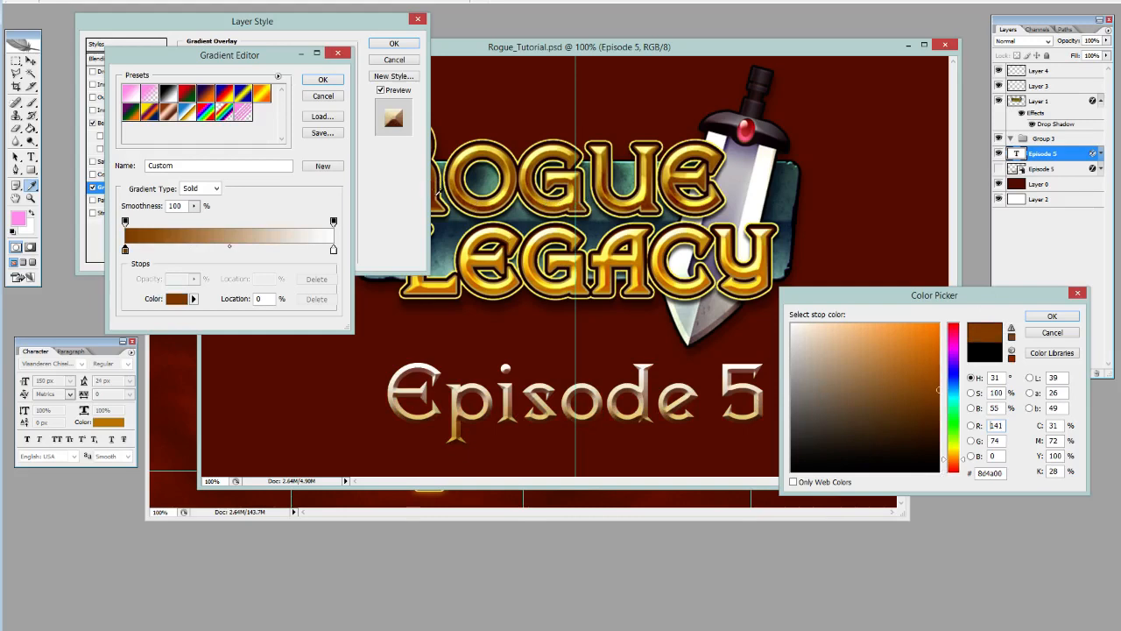
pyautogui.click(433, 204)
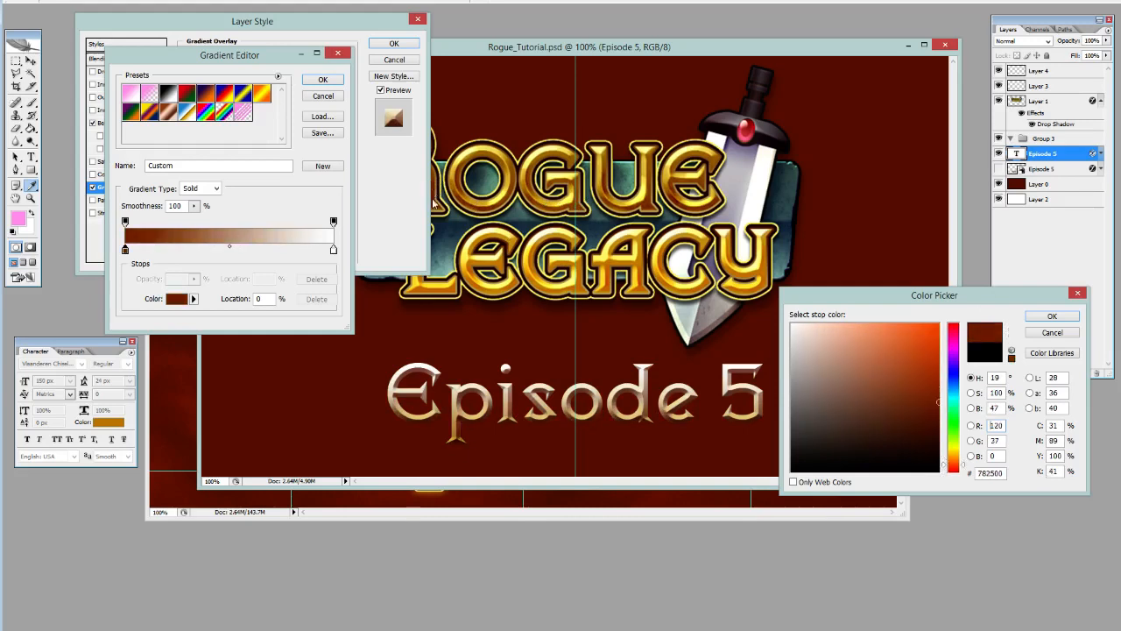
pyautogui.click(1071, 315)
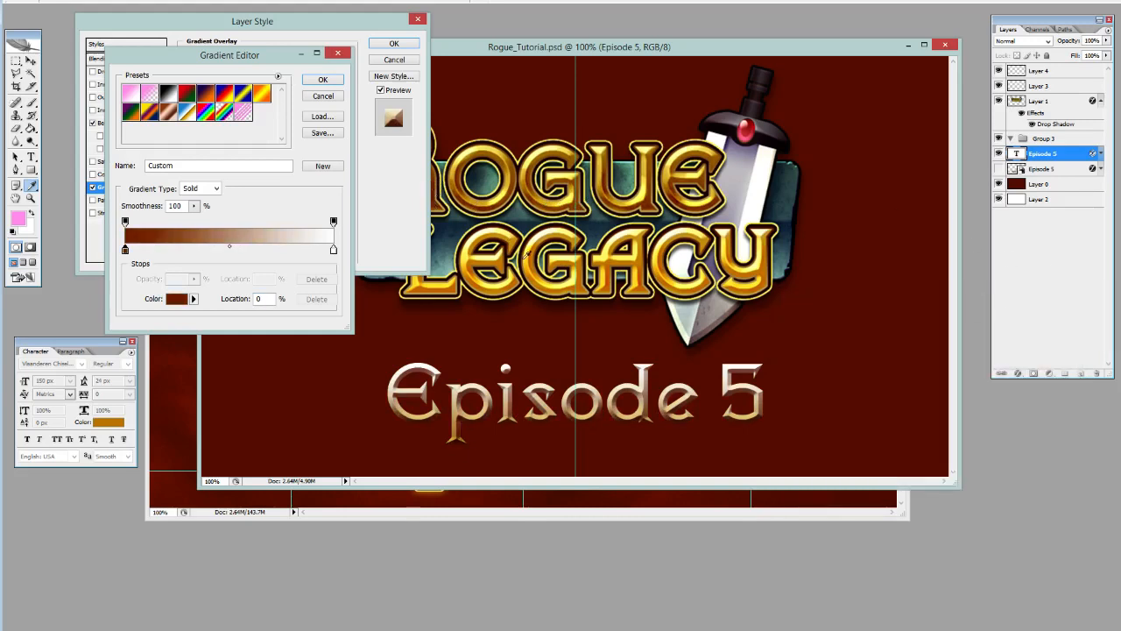
# Make the gradient's end stop pale yellow and add logo-sampled stops in orange-brown at 52% and bright yellow at 75%.
pyautogui.click(333, 251)
pyautogui.click(233, 255)
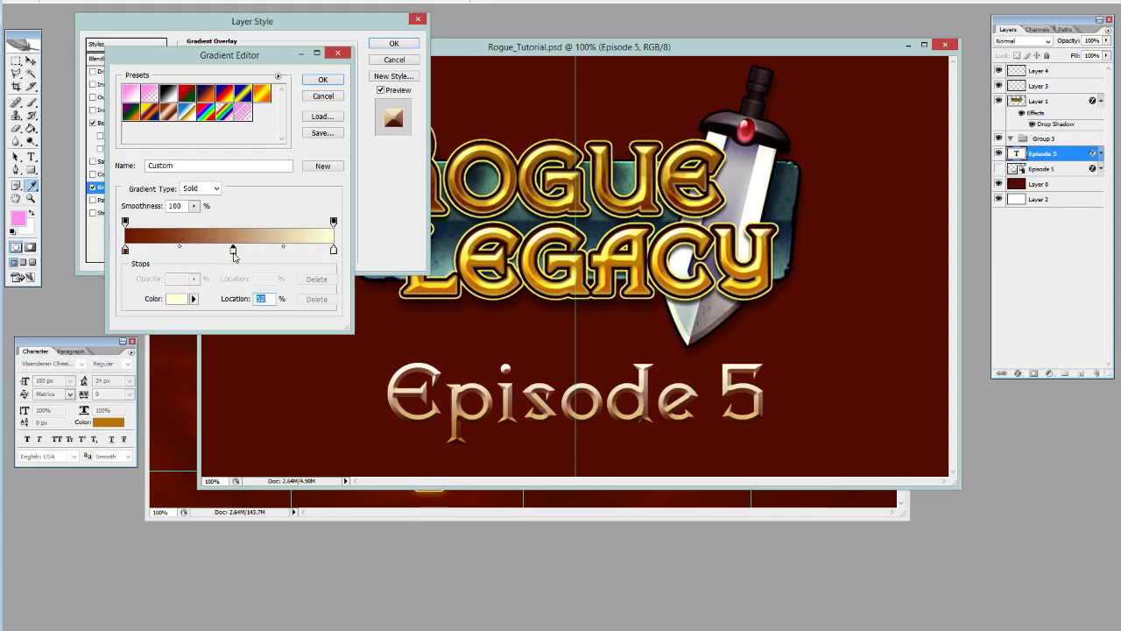
pyautogui.click(609, 268)
pyautogui.click(281, 254)
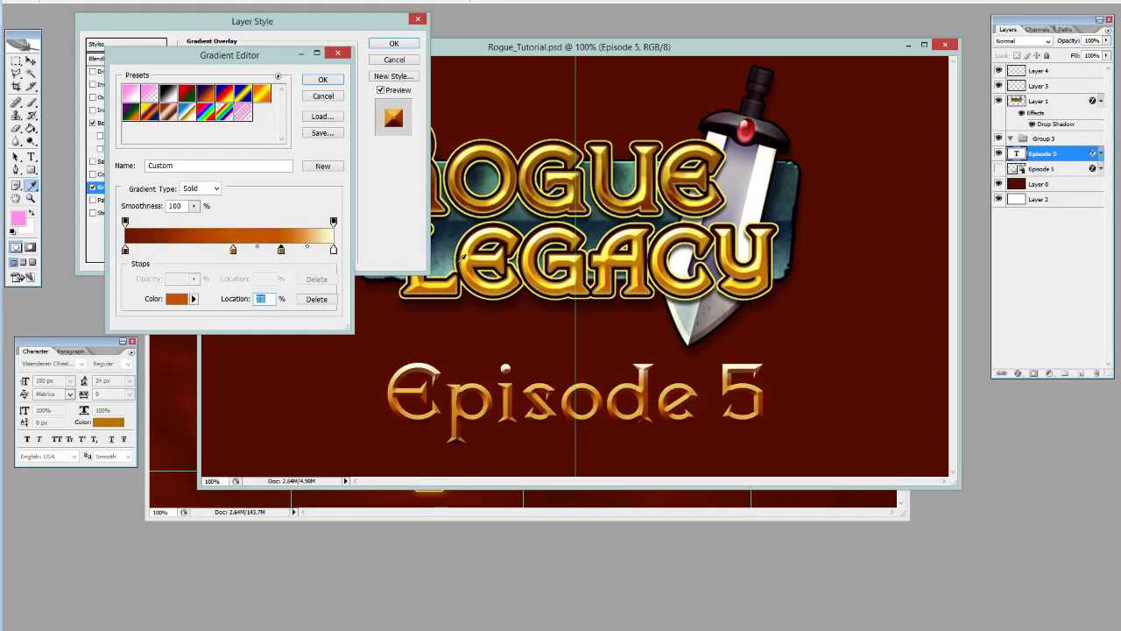
pyautogui.click(488, 277)
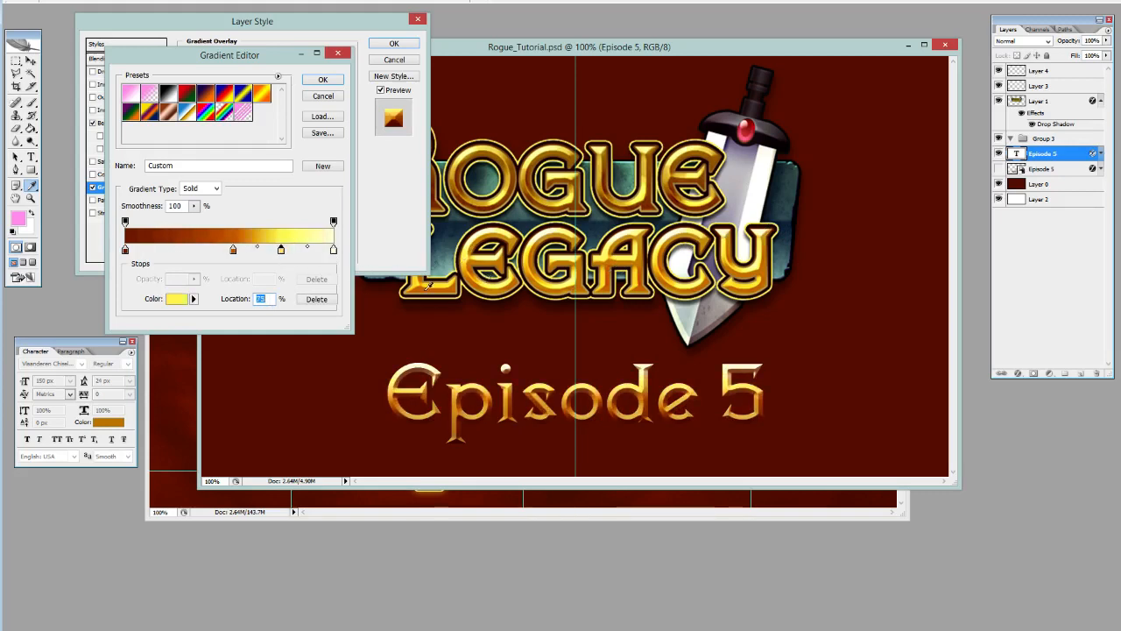
# Add a dark brown stop at 32% using a color sampled from the logo lettering, and accept the gradient.
pyautogui.click(191, 254)
pyautogui.click(616, 211)
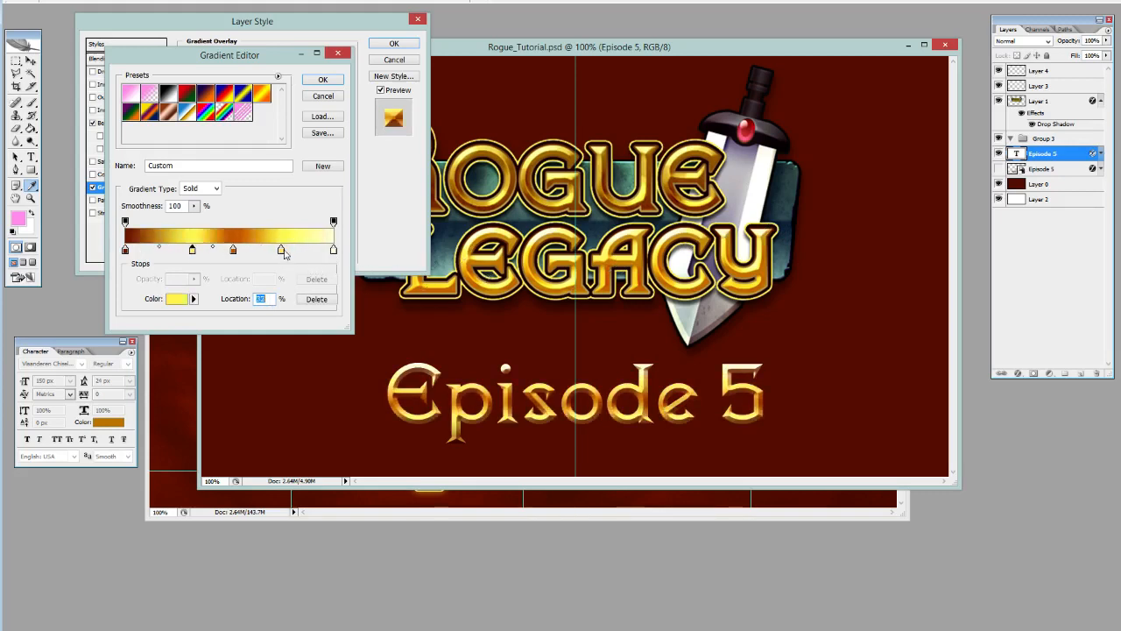
pyautogui.click(574, 209)
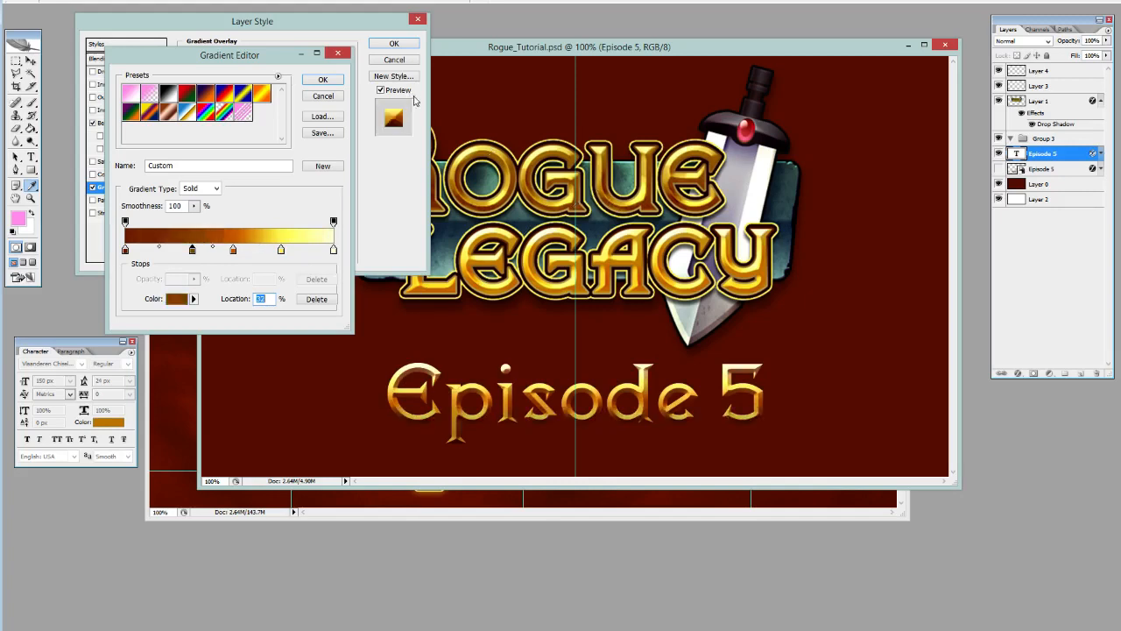
pyautogui.click(319, 80)
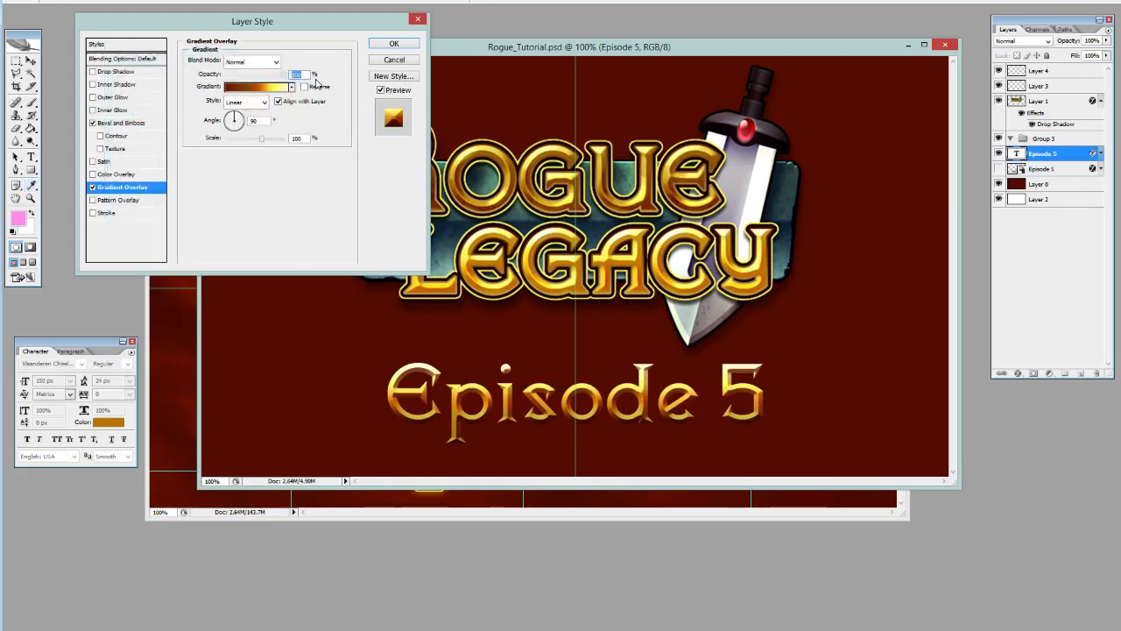
# Adjust the bevel's highlight to a slightly warmer light yellow and its shadow color to dark red 6c1200.
pyautogui.click(145, 125)
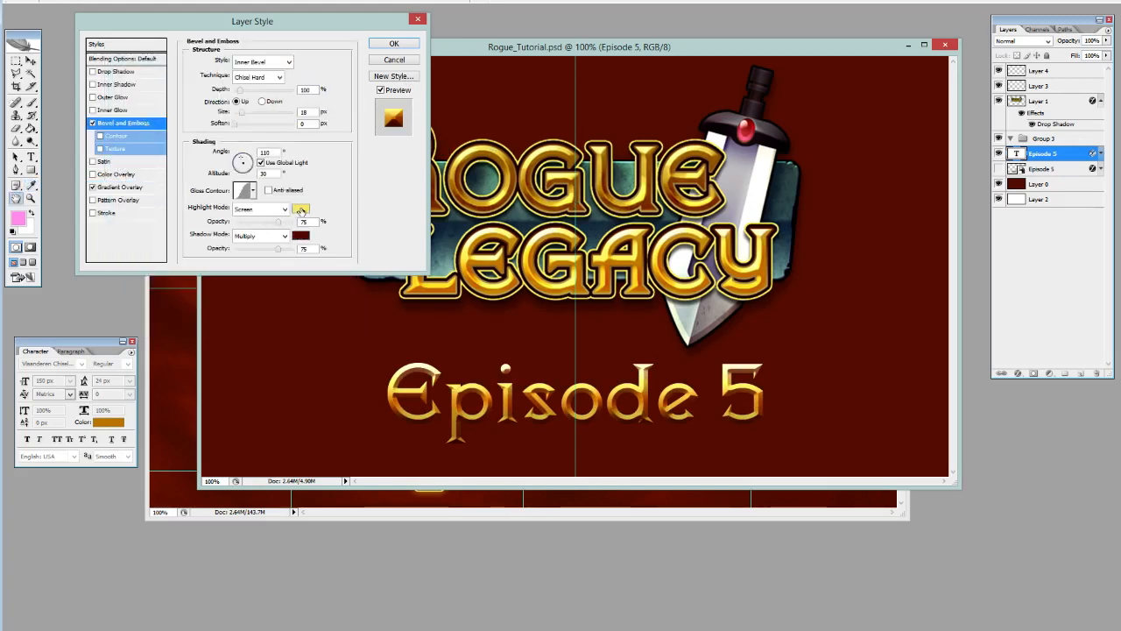
pyautogui.click(301, 210)
pyautogui.moveTo(869, 327); pyautogui.dragTo(869, 322)
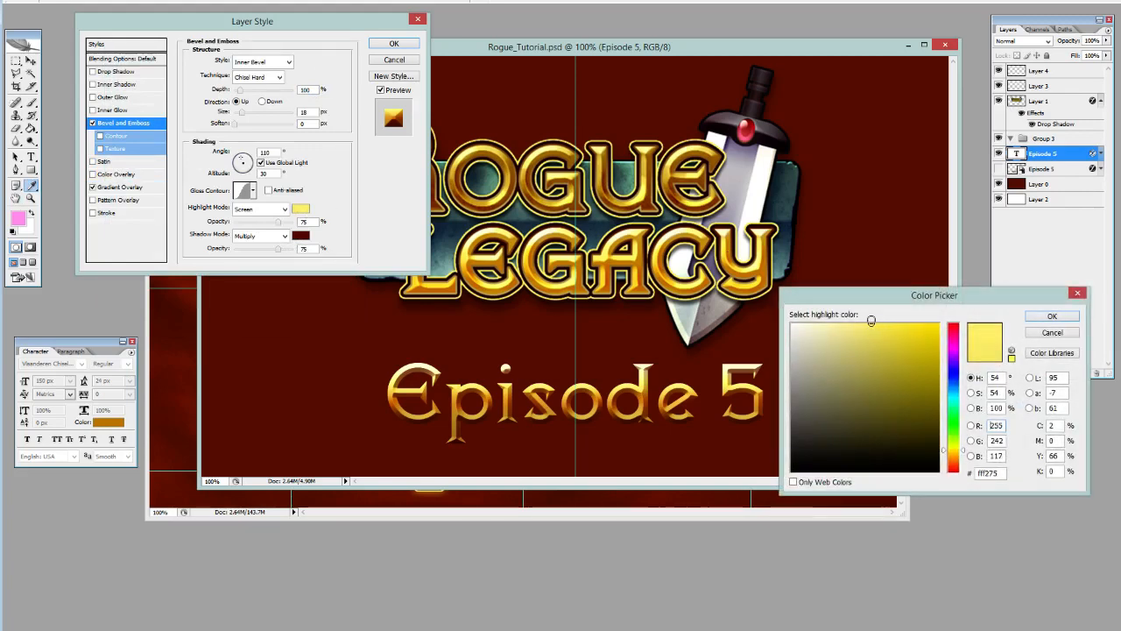
pyautogui.click(869, 322)
pyautogui.click(1047, 317)
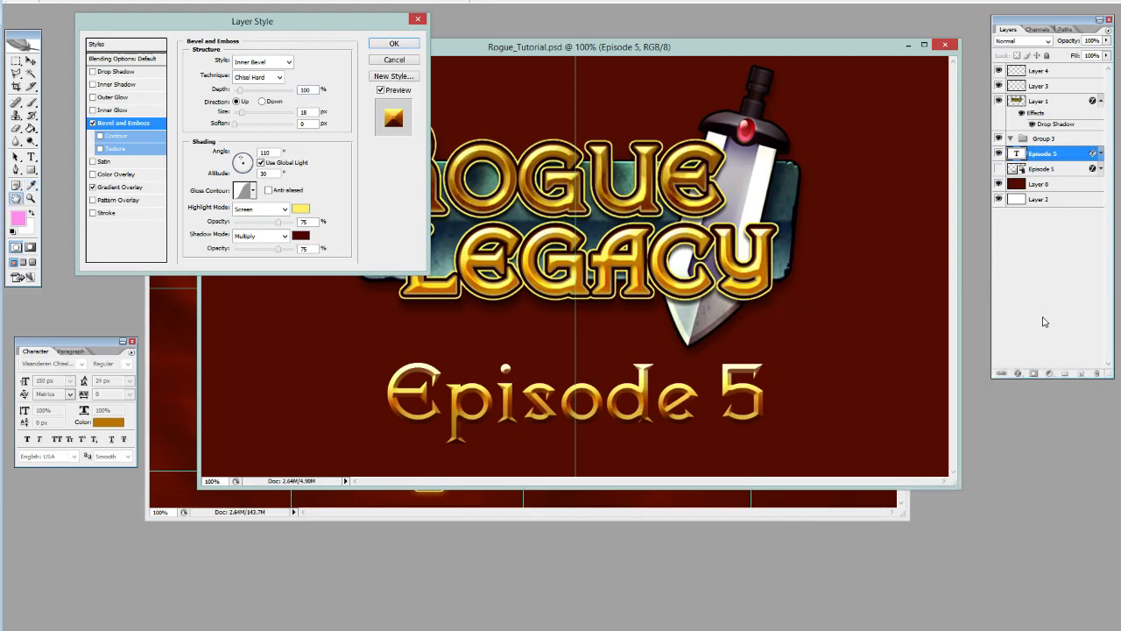
pyautogui.click(300, 237)
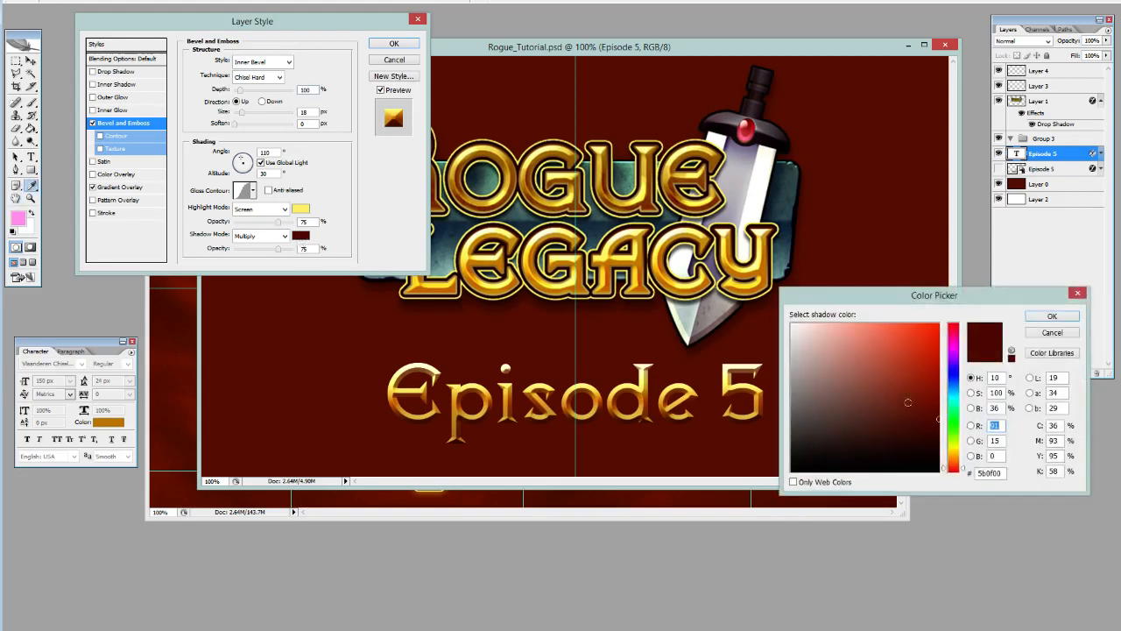
pyautogui.click(1049, 317)
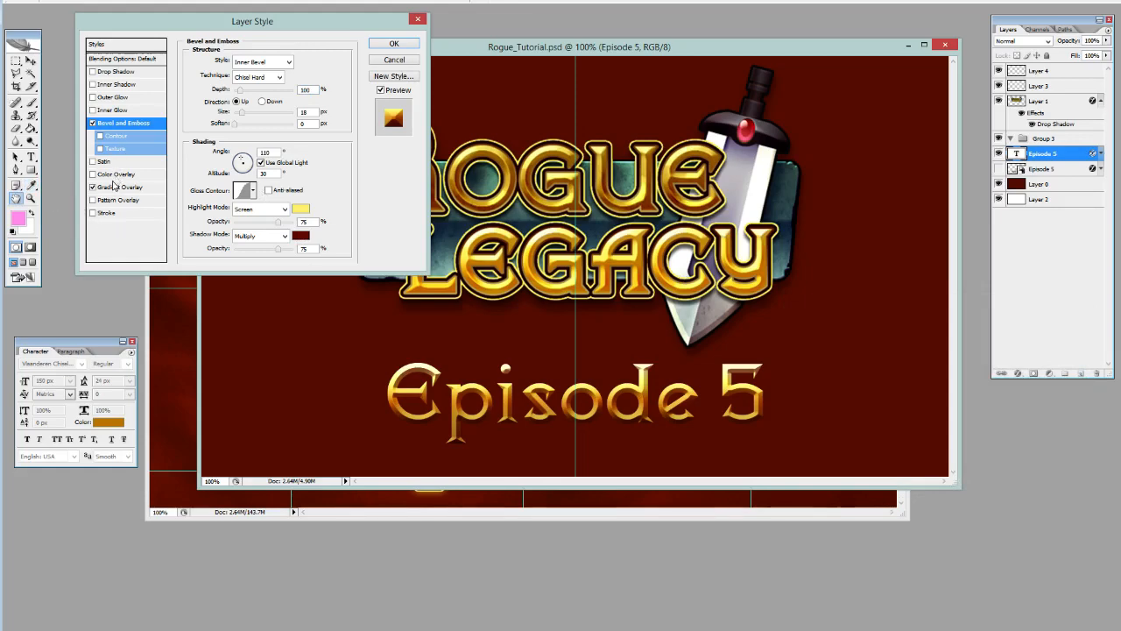
# Move the overlay gradient's bright yellow stop to about 89% and add a gold e5c444 stop sampled from the logo at 70%.
pyautogui.click(113, 187)
pyautogui.click(246, 89)
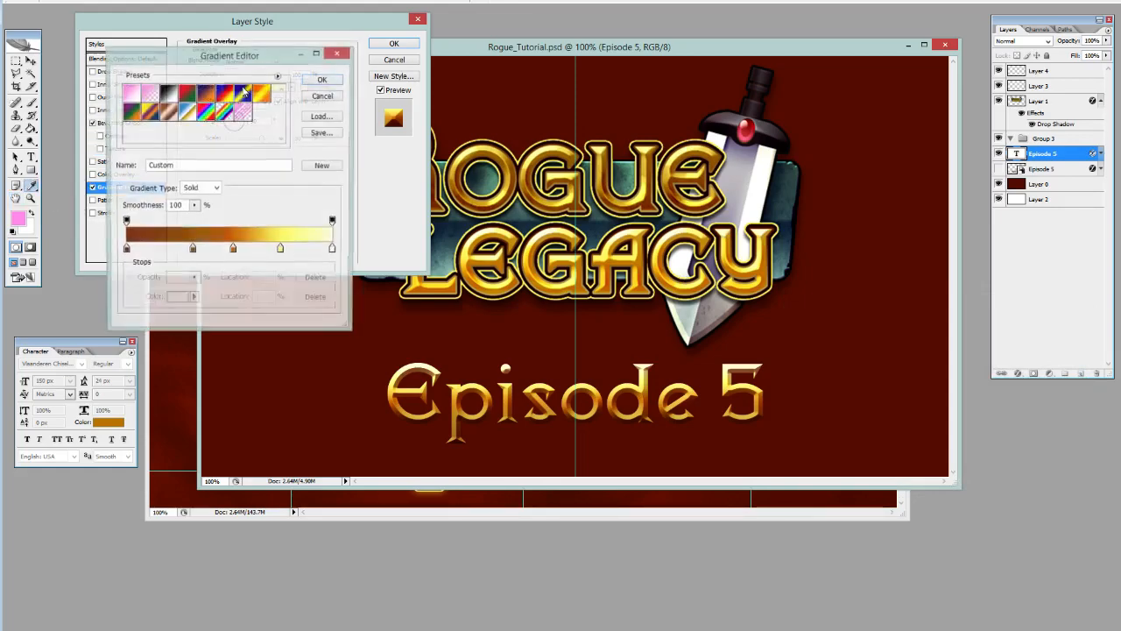
pyautogui.moveTo(281, 251); pyautogui.dragTo(311, 252)
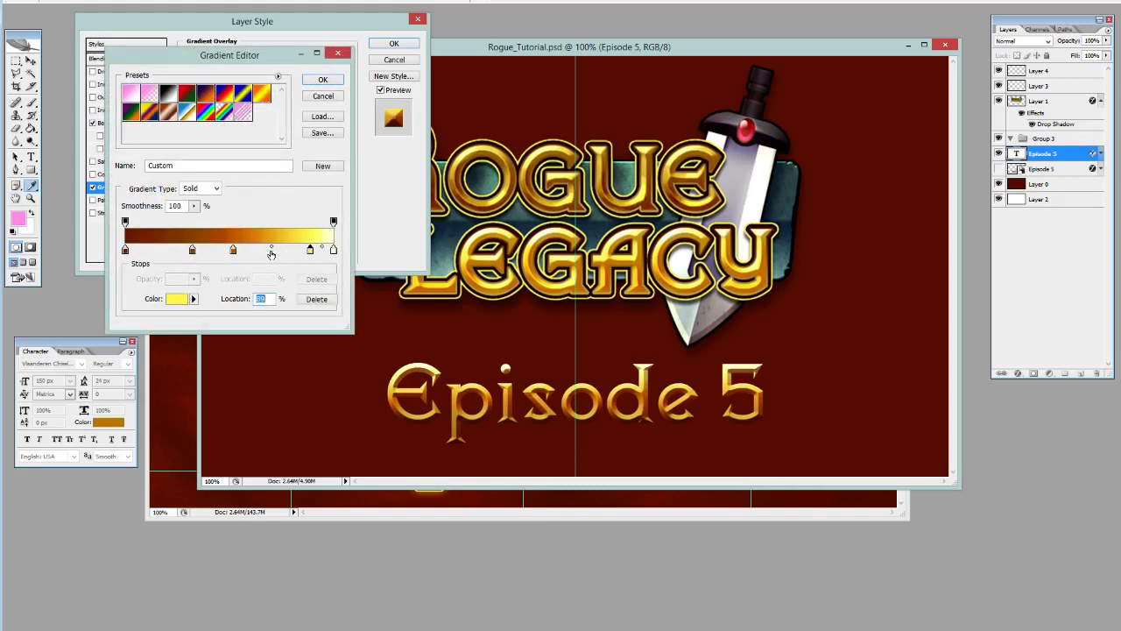
pyautogui.doubleClick(271, 251)
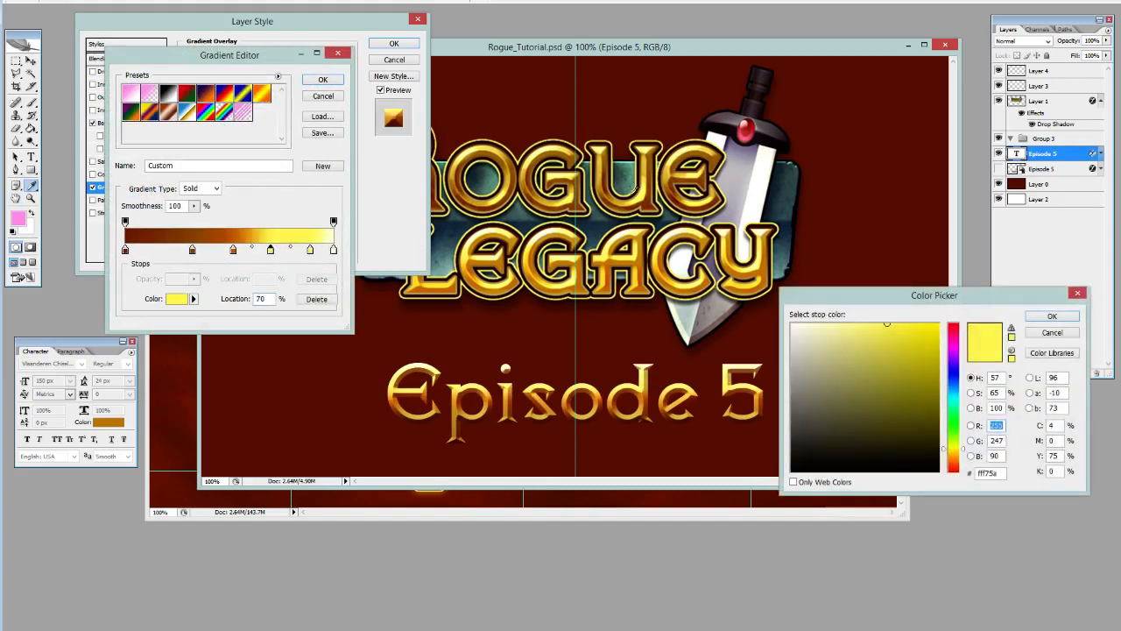
pyautogui.click(645, 181)
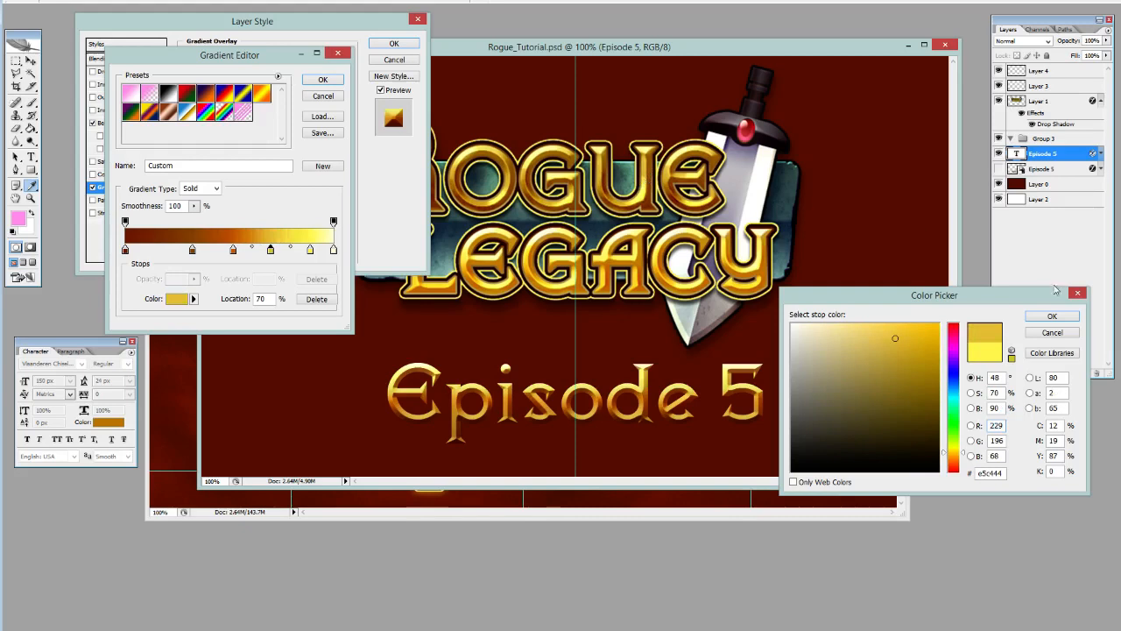
pyautogui.click(1052, 317)
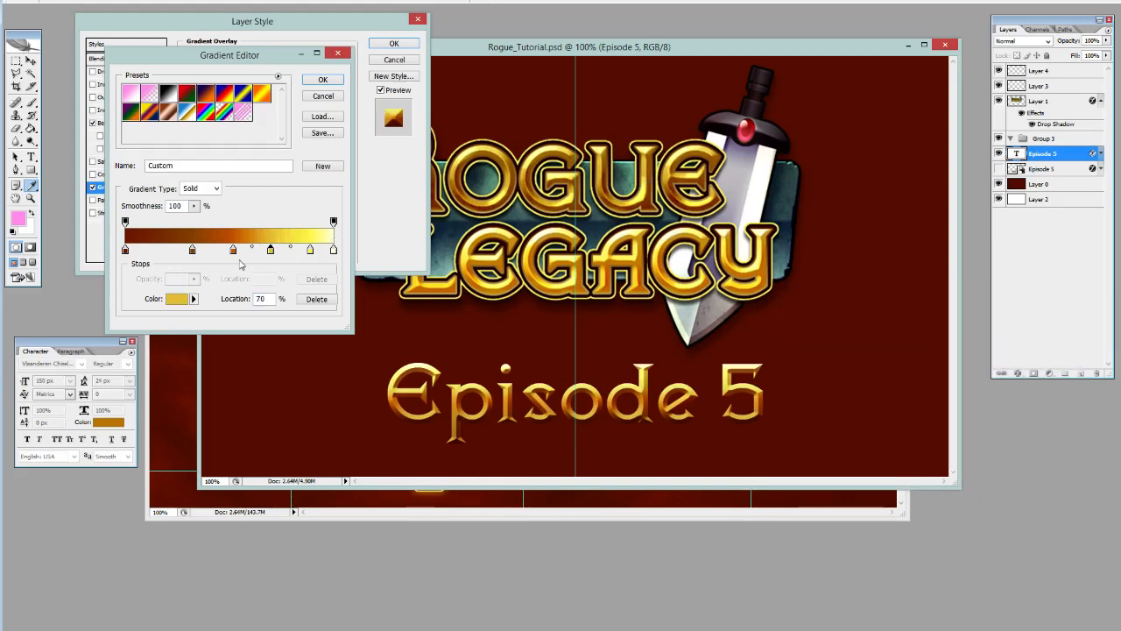
pyautogui.click(322, 80)
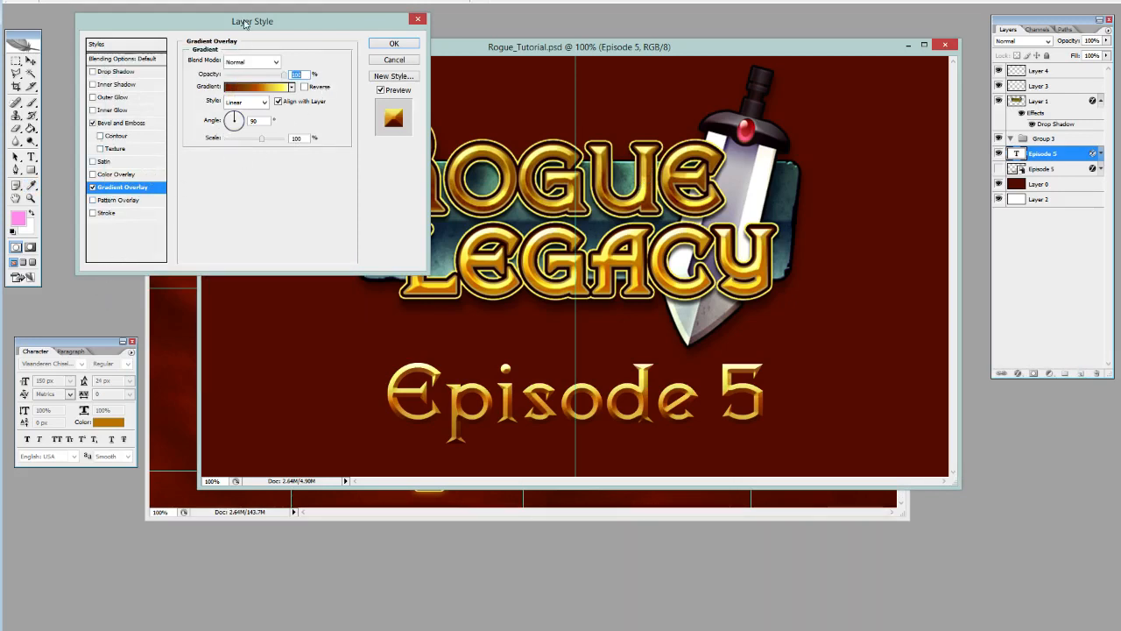
# Shift the gradient's dark brown stop to about 23%, the orange-brown stop to about 45% and the gold stop to about 69%.
pyautogui.click(260, 88)
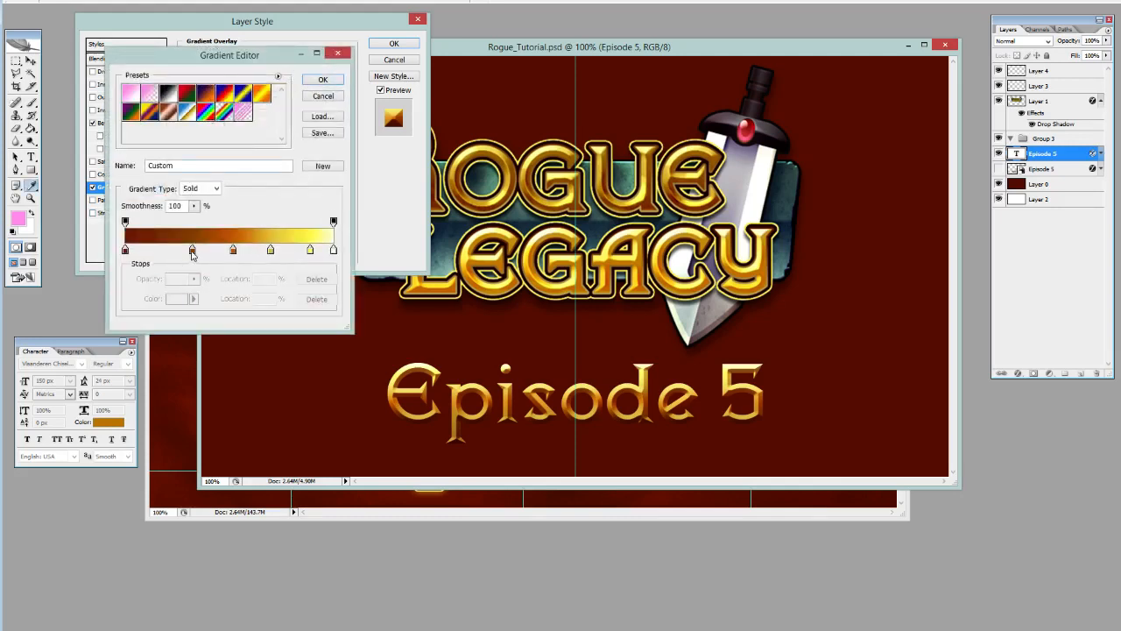
pyautogui.moveTo(192, 252); pyautogui.dragTo(268, 252)
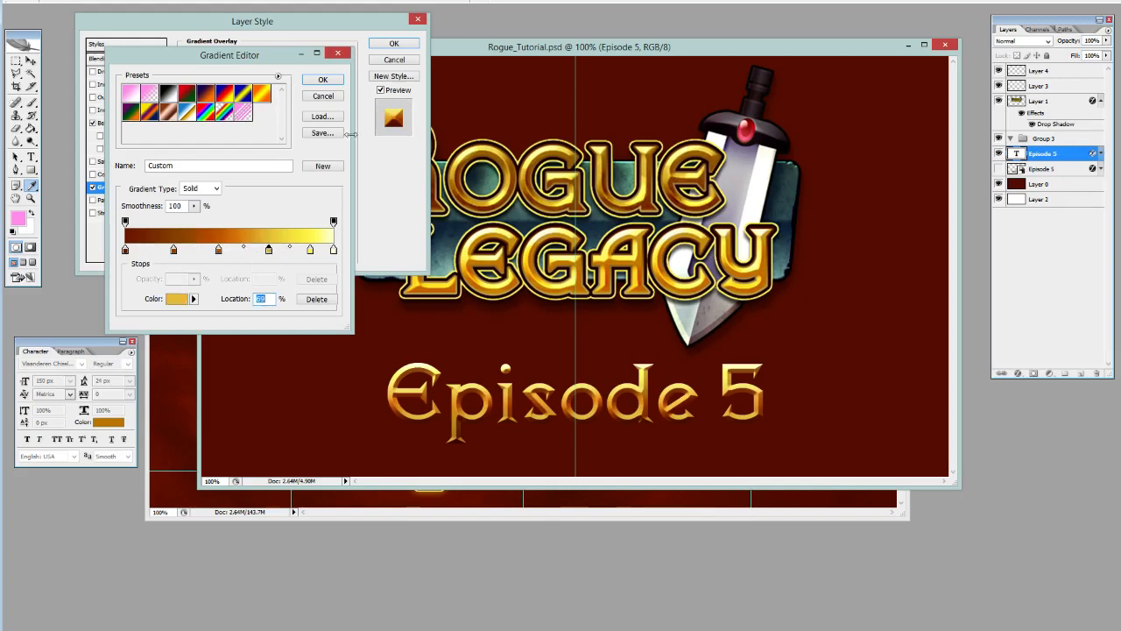
pyautogui.click(322, 82)
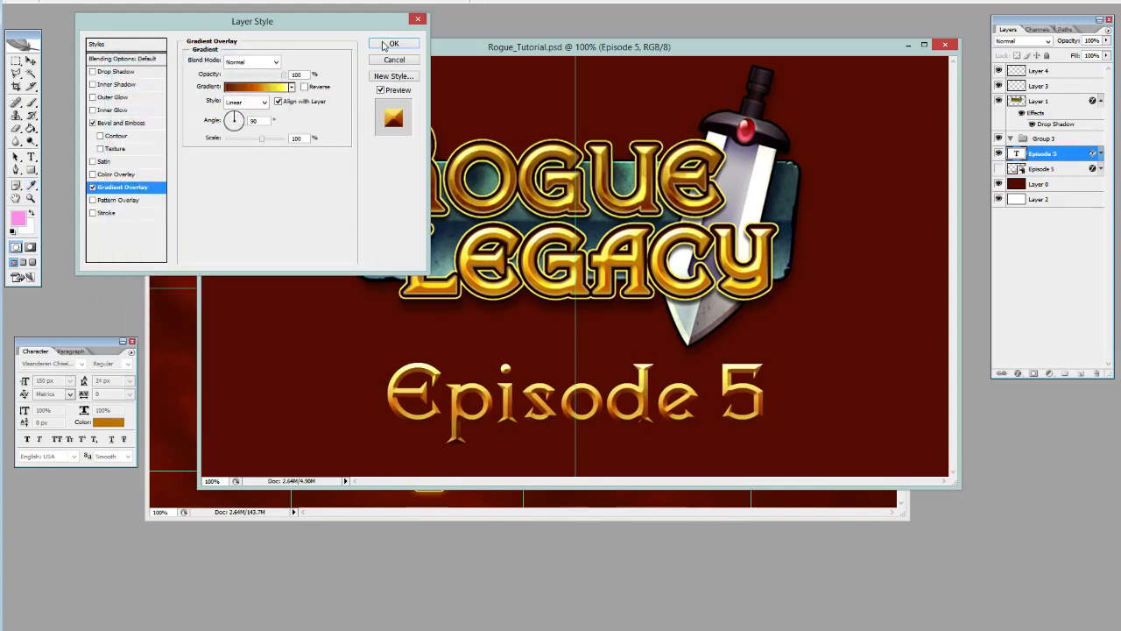
# Add a 3 px outside stroke to the Episode 5 text, try colors sampled from the logo, and settle on black 000000.
pyautogui.click(92, 214)
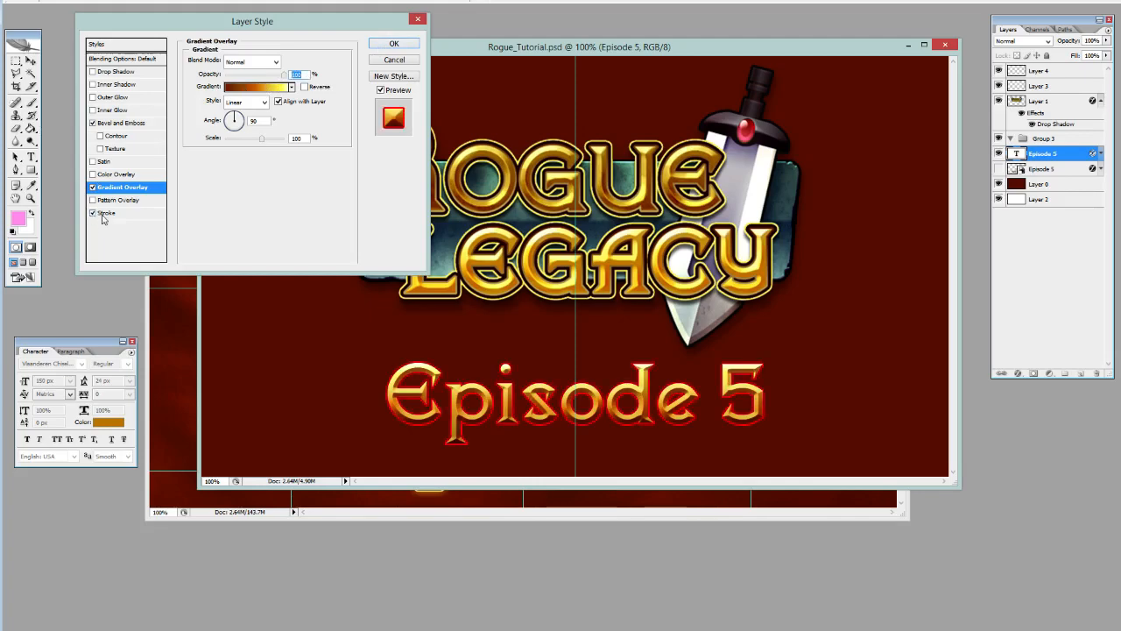
pyautogui.click(108, 214)
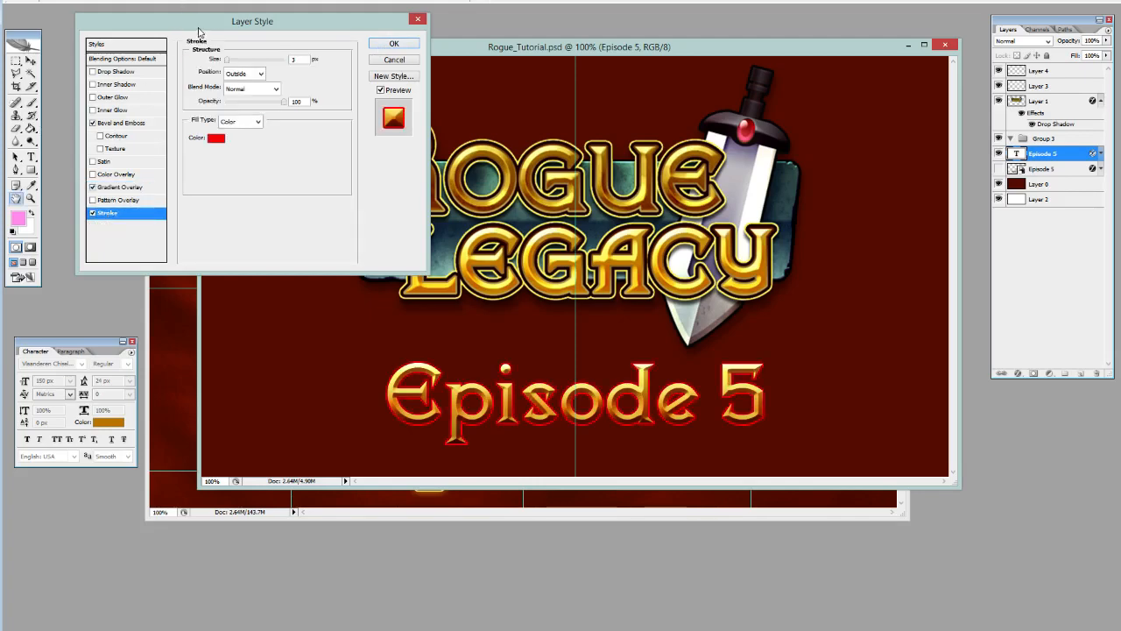
pyautogui.moveTo(202, 28)
pyautogui.mouseDown()
pyautogui.moveTo(426, 44)
pyautogui.moveTo(734, 34)
pyautogui.moveTo(343, 42)
pyautogui.moveTo(240, 19)
pyautogui.mouseUp()
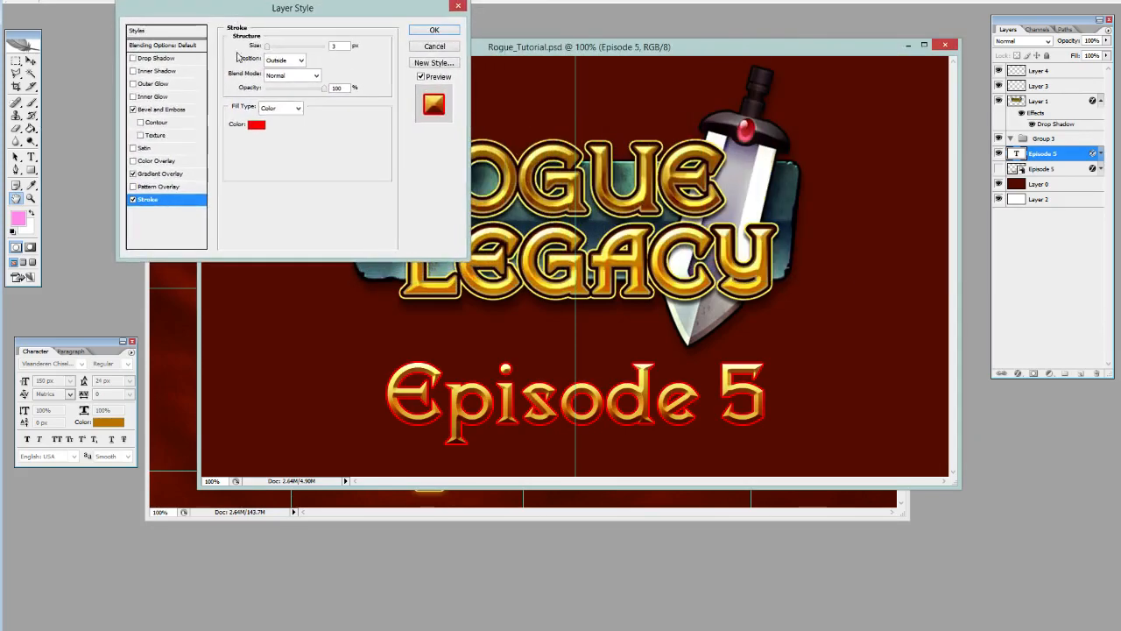
pyautogui.click(254, 126)
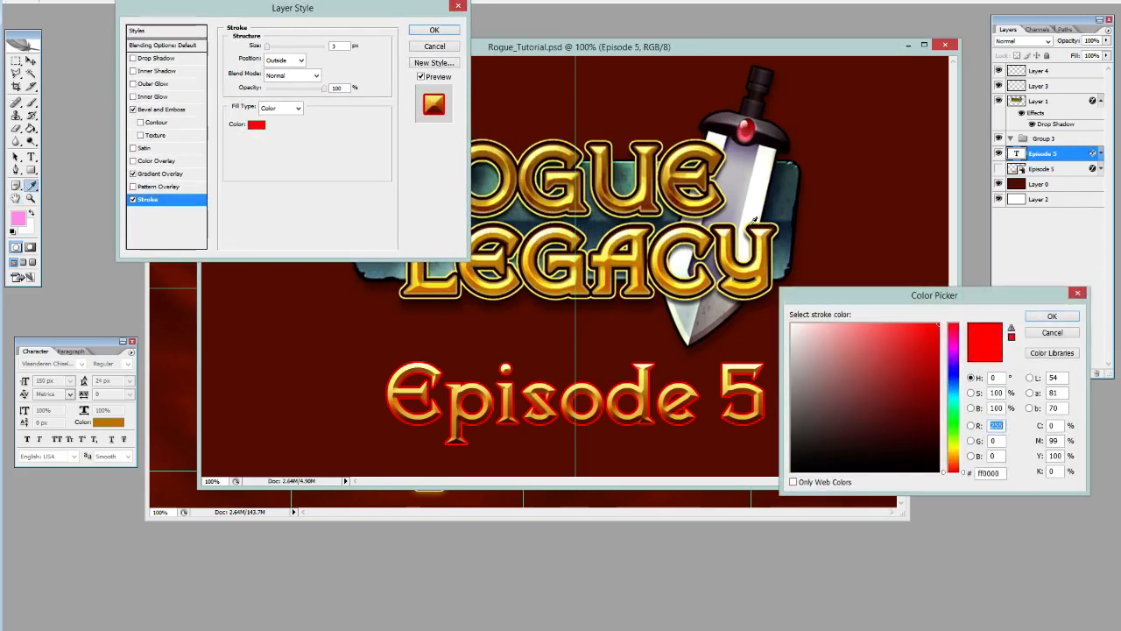
pyautogui.click(657, 198)
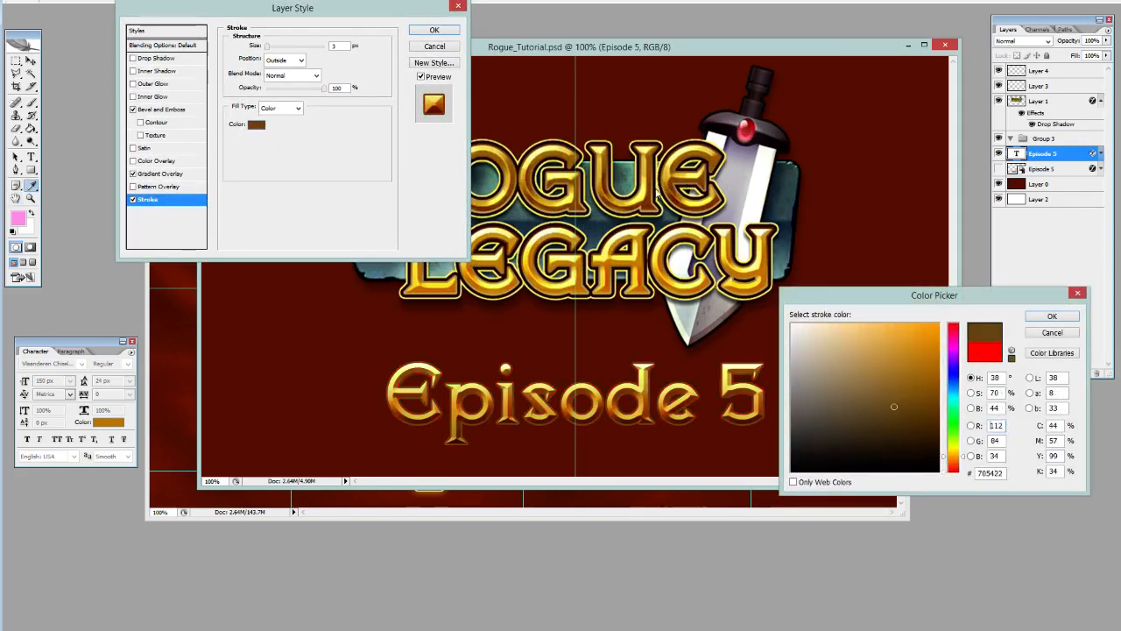
pyautogui.click(658, 194)
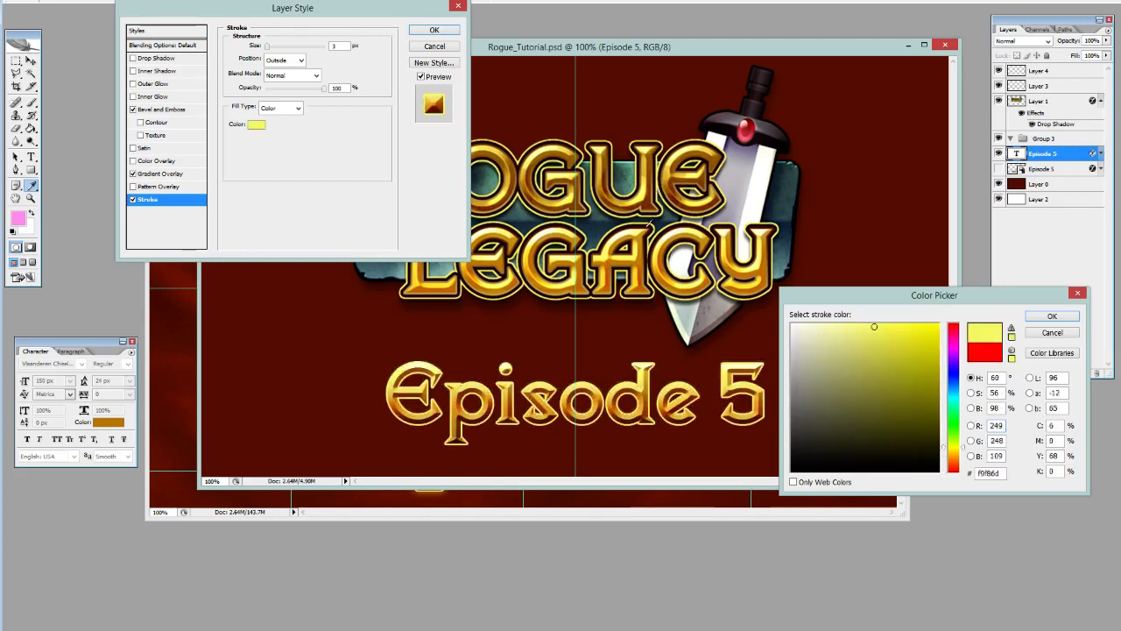
pyautogui.click(646, 229)
pyautogui.moveTo(865, 434); pyautogui.dragTo(708, 486)
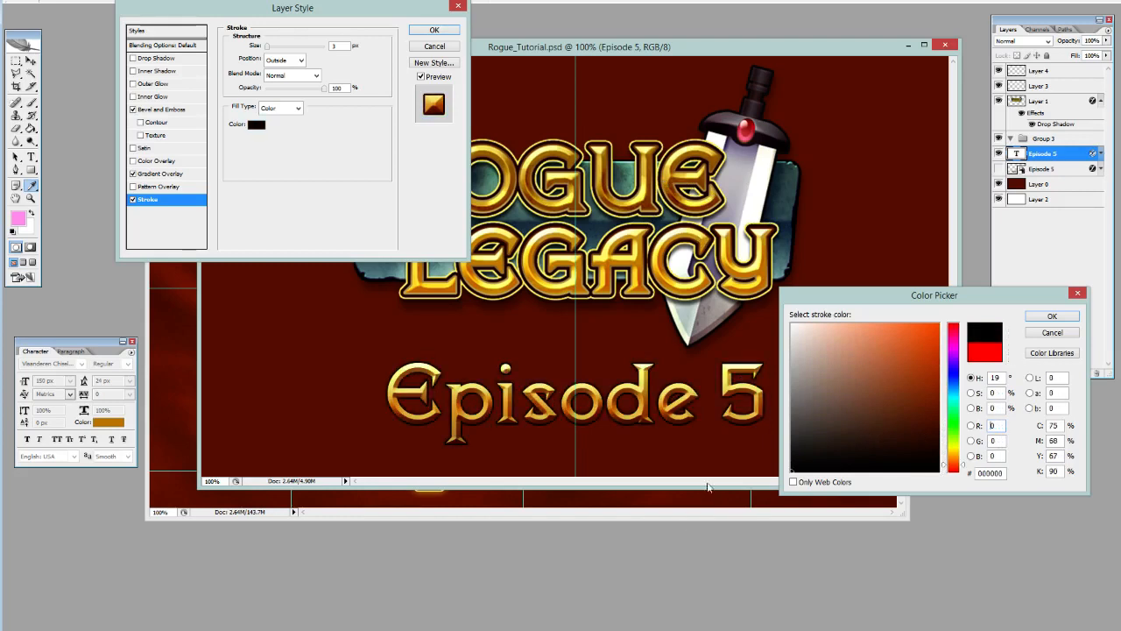
pyautogui.click(1042, 316)
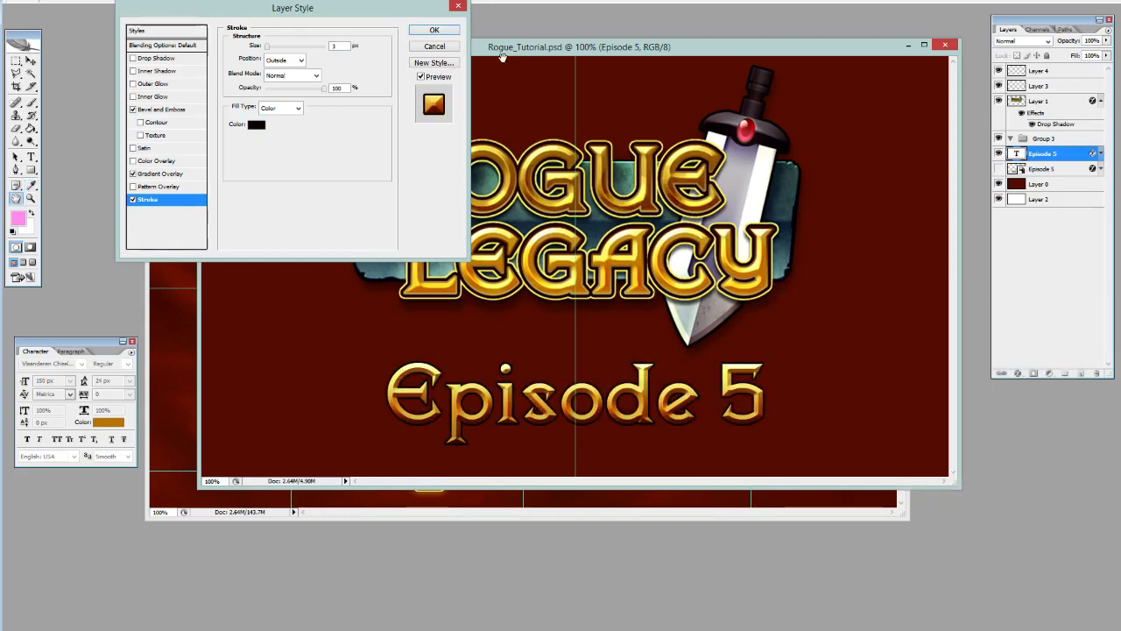
# Apply the layer effects to the Episode 5 text.
pyautogui.click(443, 33)
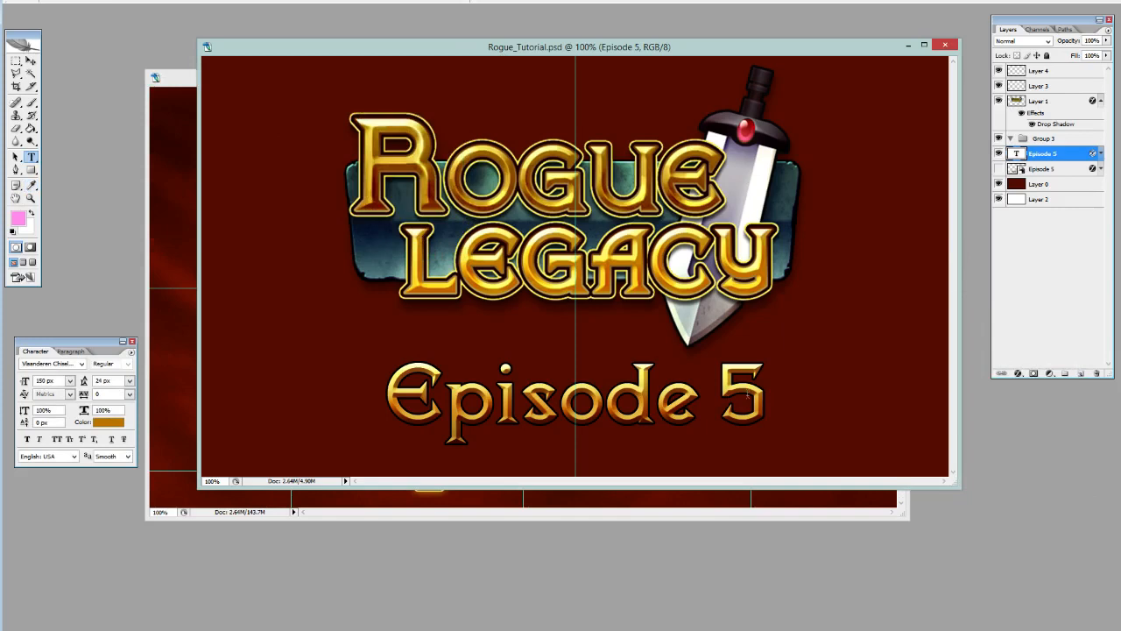
# Try the episode numbers 6, 7, 8 and 9 in the styled text, and restore the number 5.
pyautogui.doubleClick(746, 396)
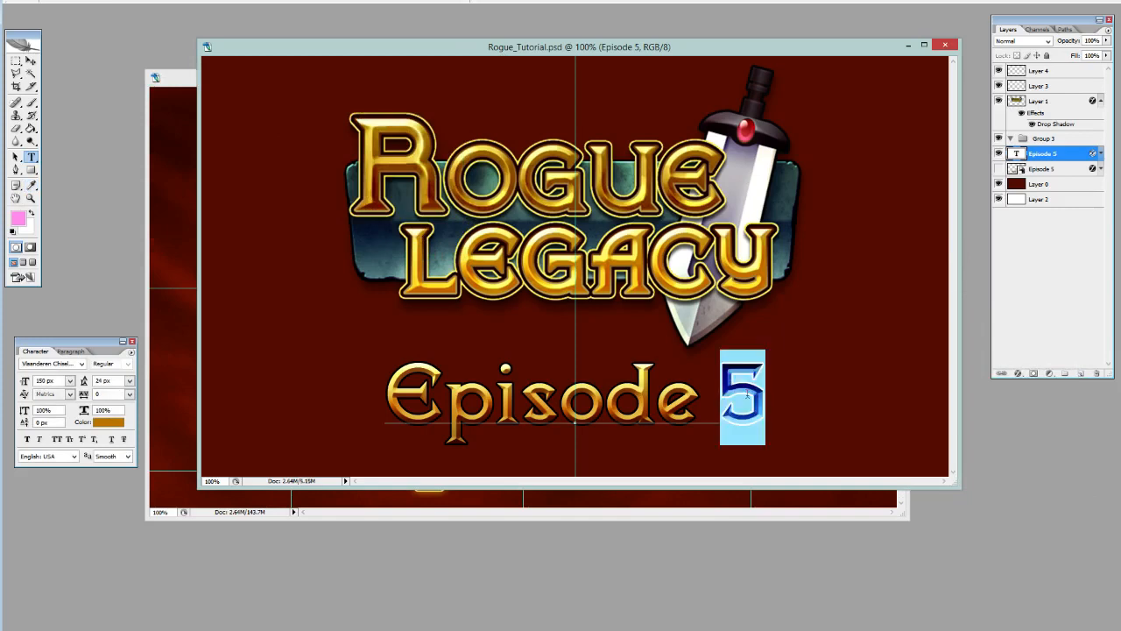
pyautogui.write('6')
pyautogui.doubleClick(747, 395)
pyautogui.write('7')
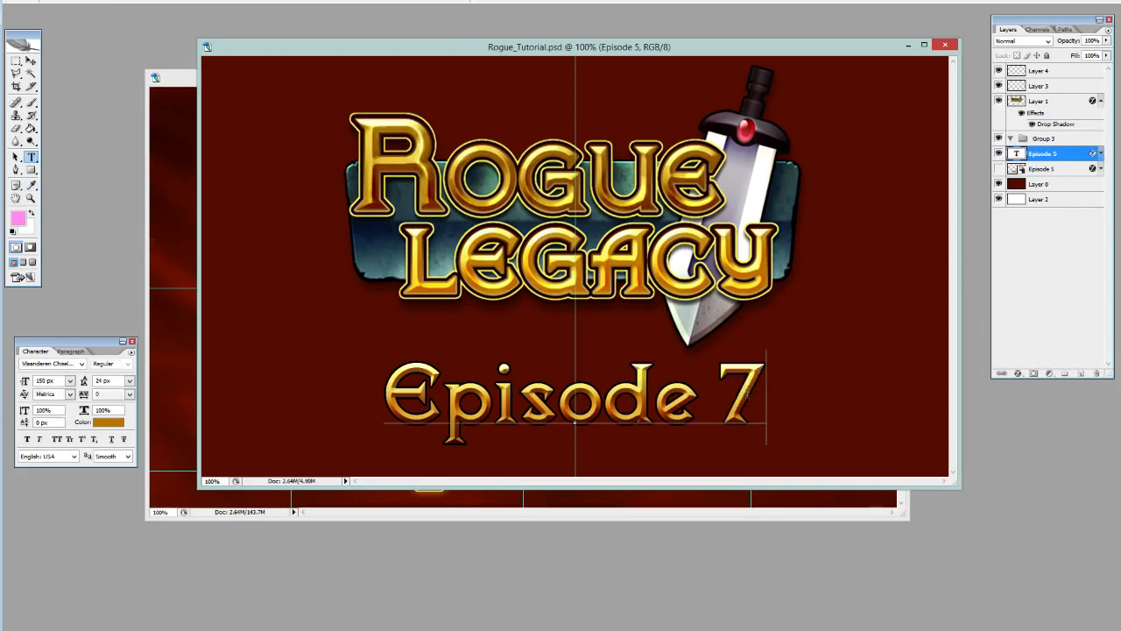
pyautogui.doubleClick(746, 396)
pyautogui.write('8')
pyautogui.doubleClick(746, 396)
pyautogui.write('9')
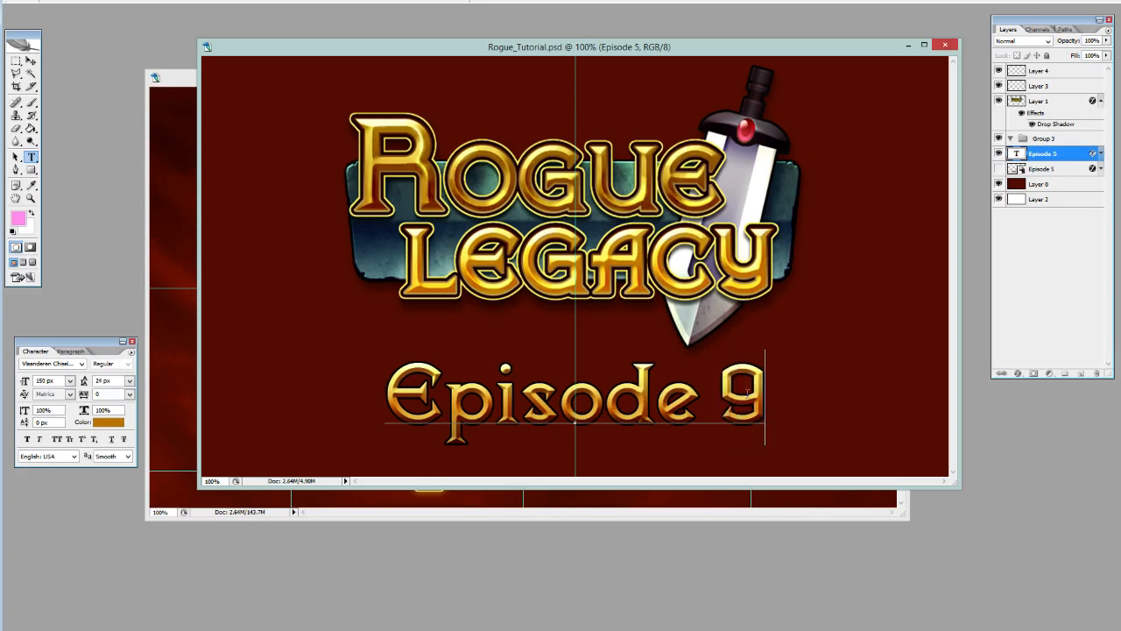
pyautogui.doubleClick(745, 407)
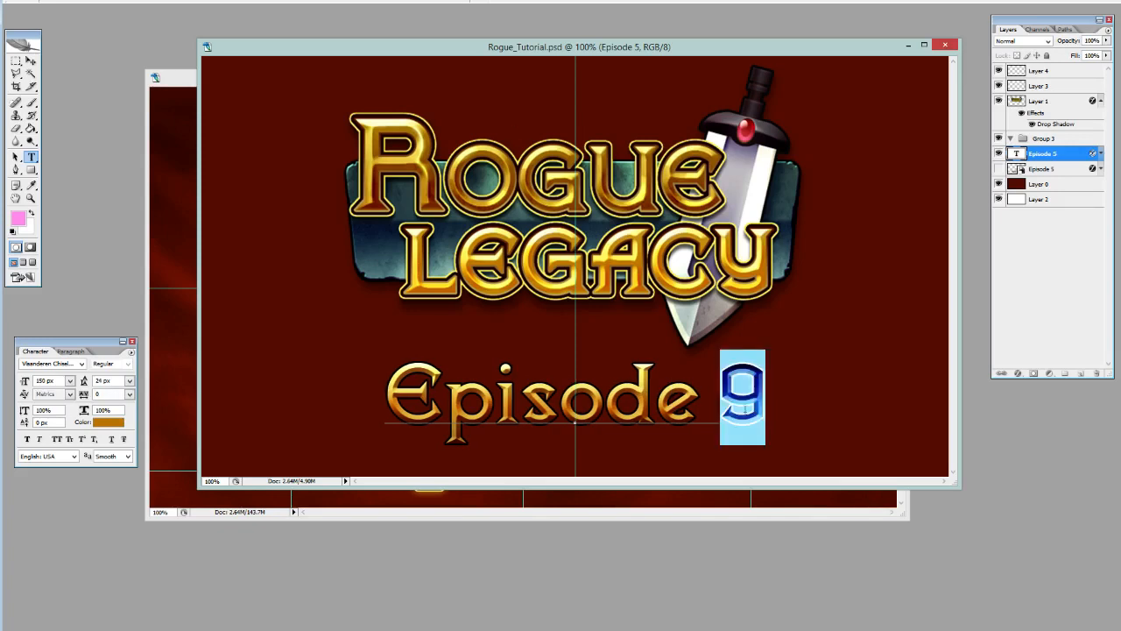
pyautogui.write('5')
pyautogui.hotkey('ctrl', 'Return')
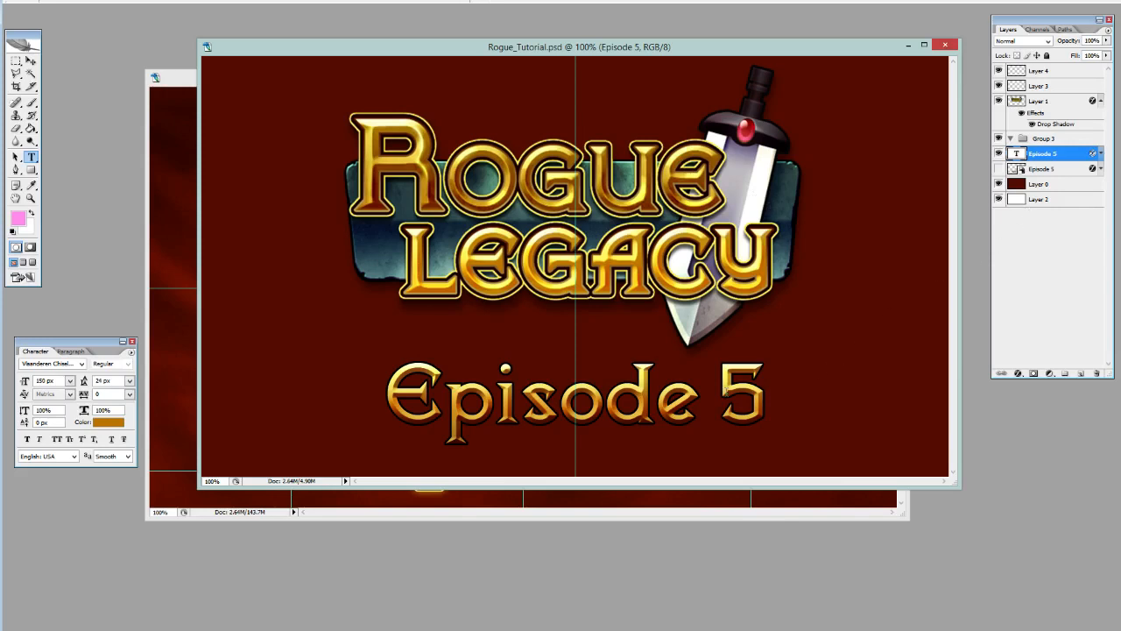
pyautogui.tripleClick(726, 390)
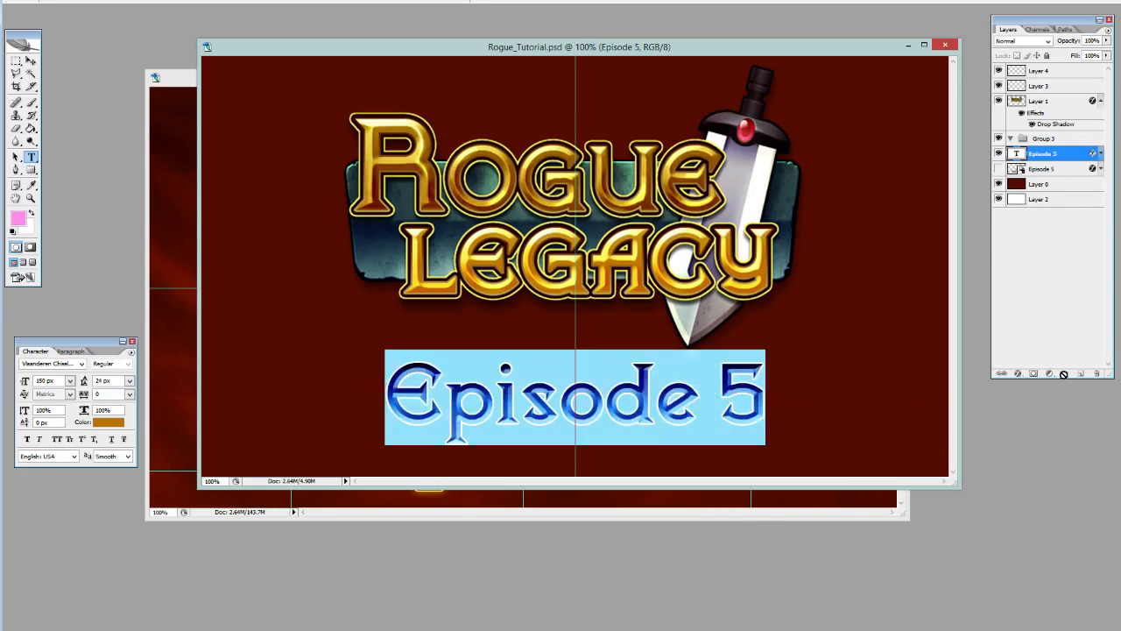
# Change the fill type of the Episode 5 text's stroke from a solid color to Gradient.
pyautogui.click(1091, 155)
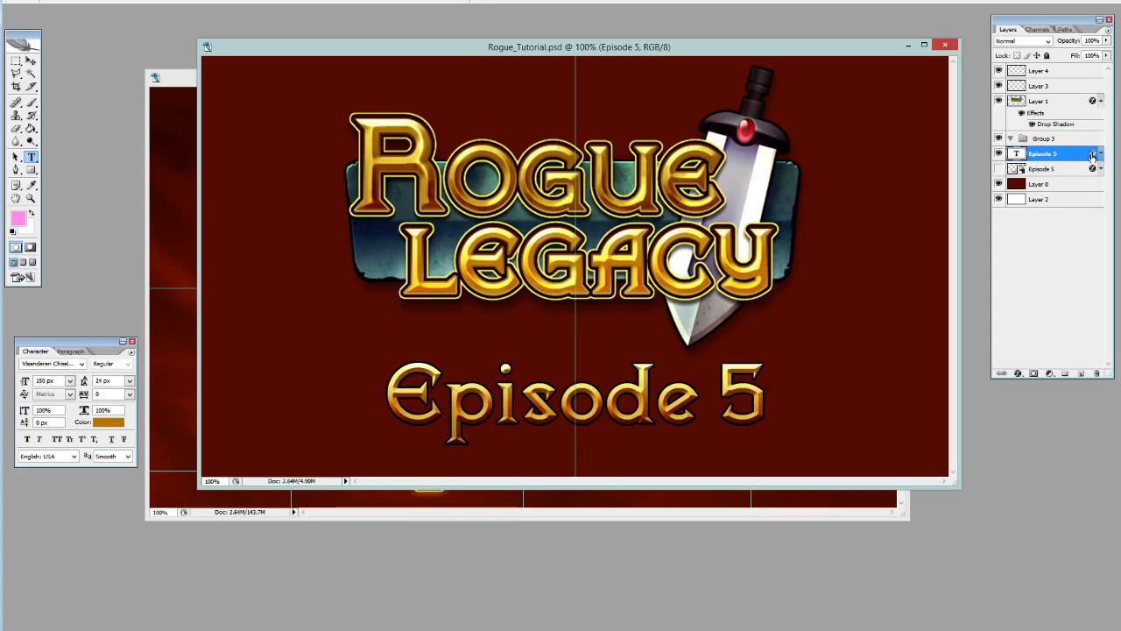
pyautogui.doubleClick(1091, 155)
pyautogui.click(143, 201)
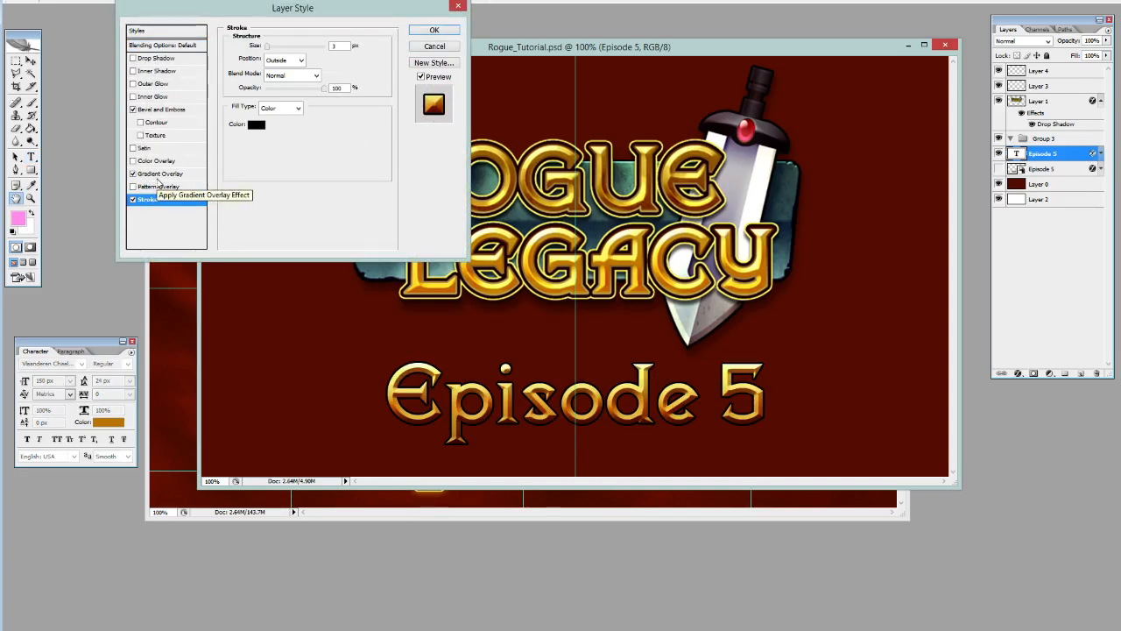
pyautogui.click(256, 125)
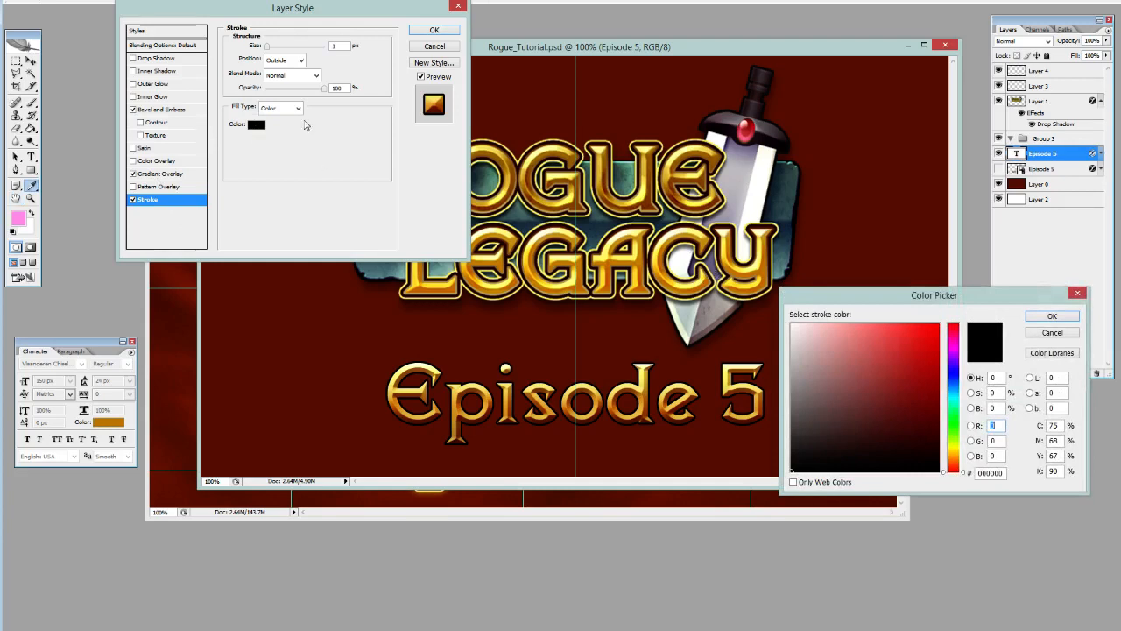
pyautogui.click(1052, 332)
pyautogui.click(280, 108)
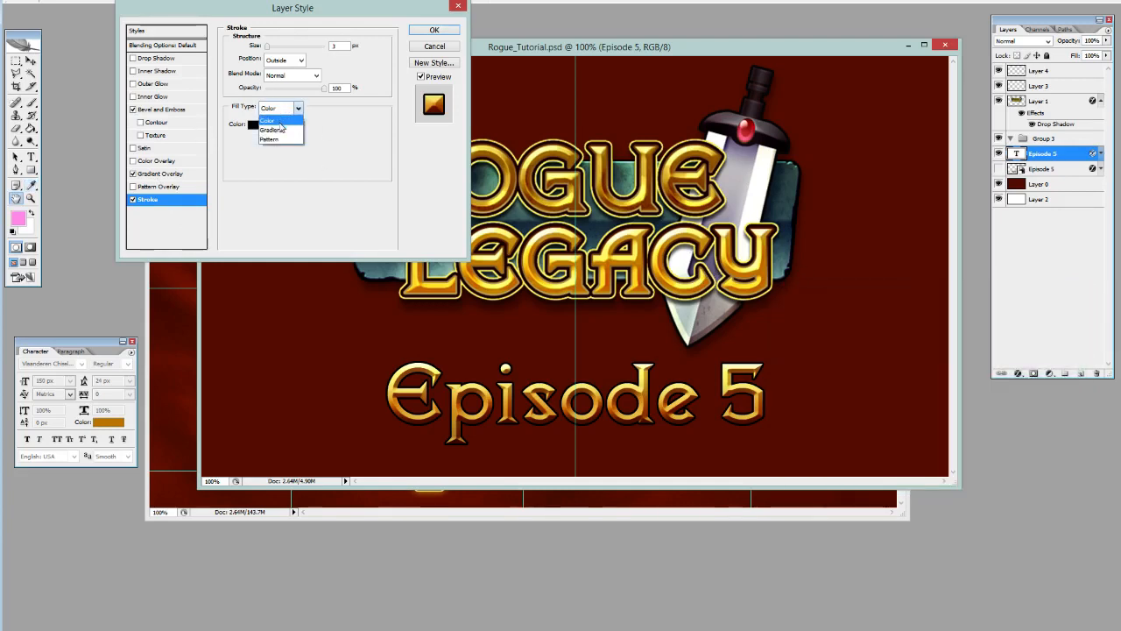
pyautogui.click(271, 129)
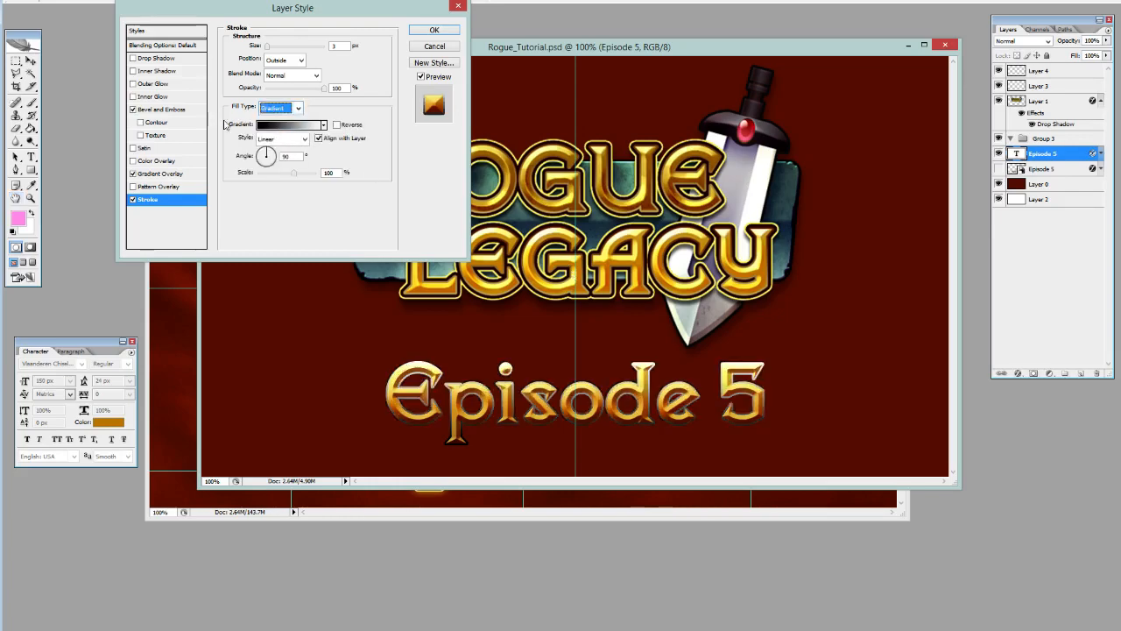
# Set the stroke gradient's first stop to a gold sampled from the logo and its last stop to dark brown 3f0c00.
pyautogui.click(300, 125)
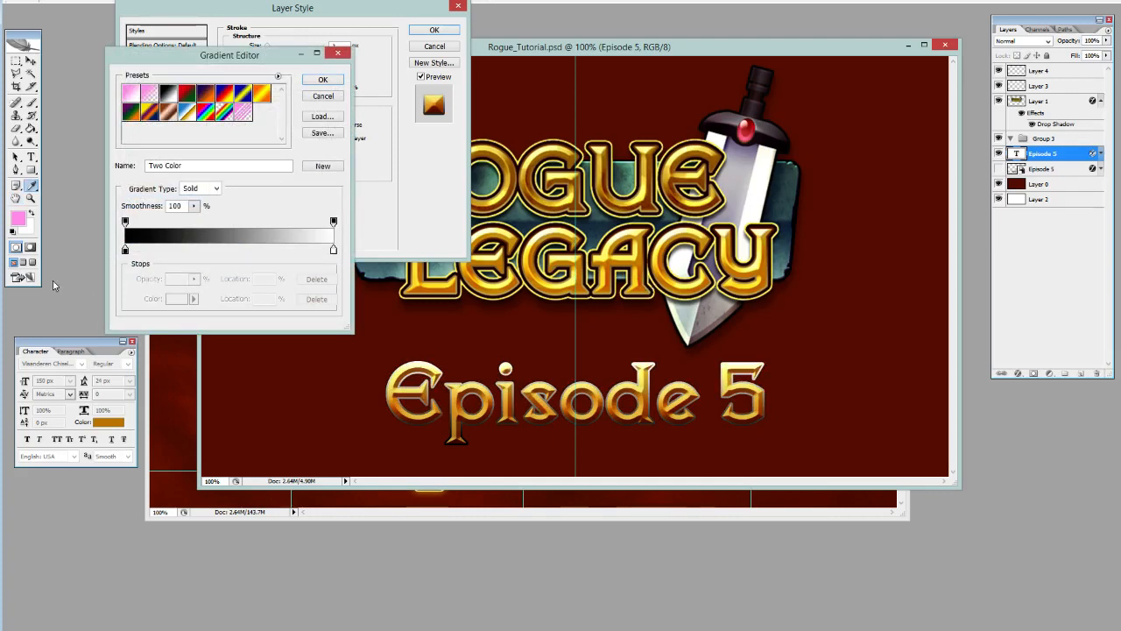
pyautogui.click(124, 251)
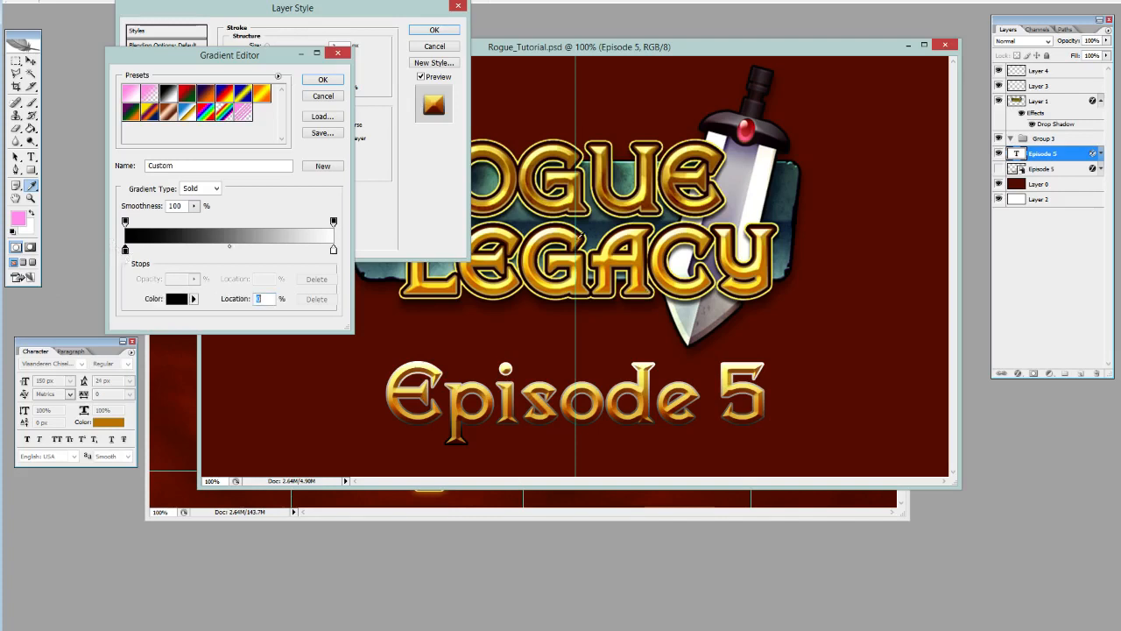
pyautogui.click(587, 289)
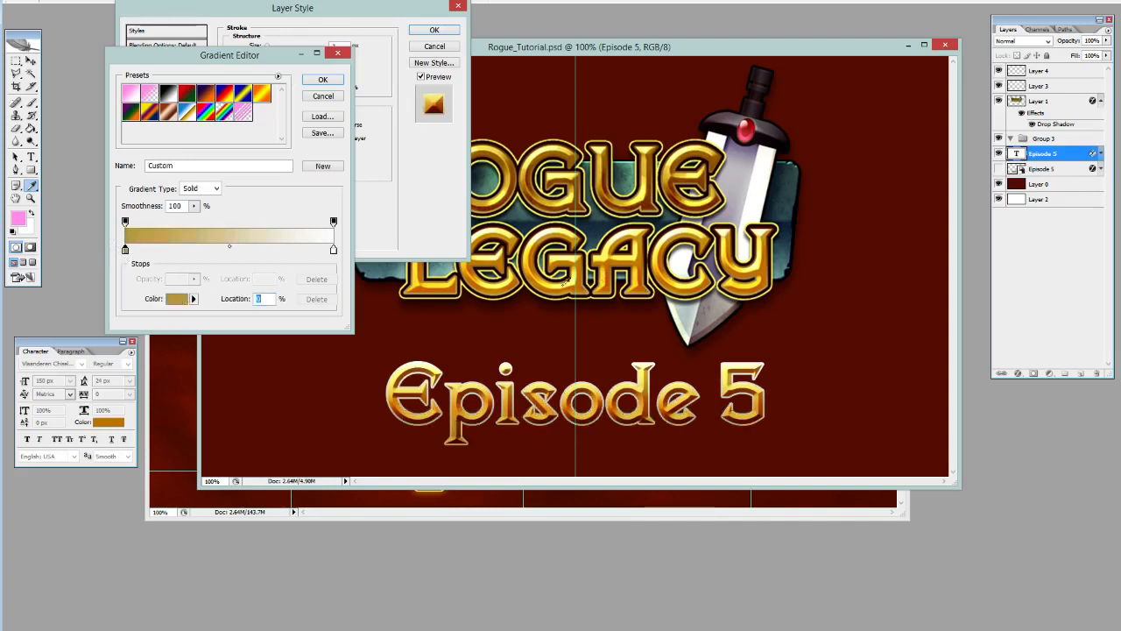
pyautogui.click(333, 250)
pyautogui.click(658, 141)
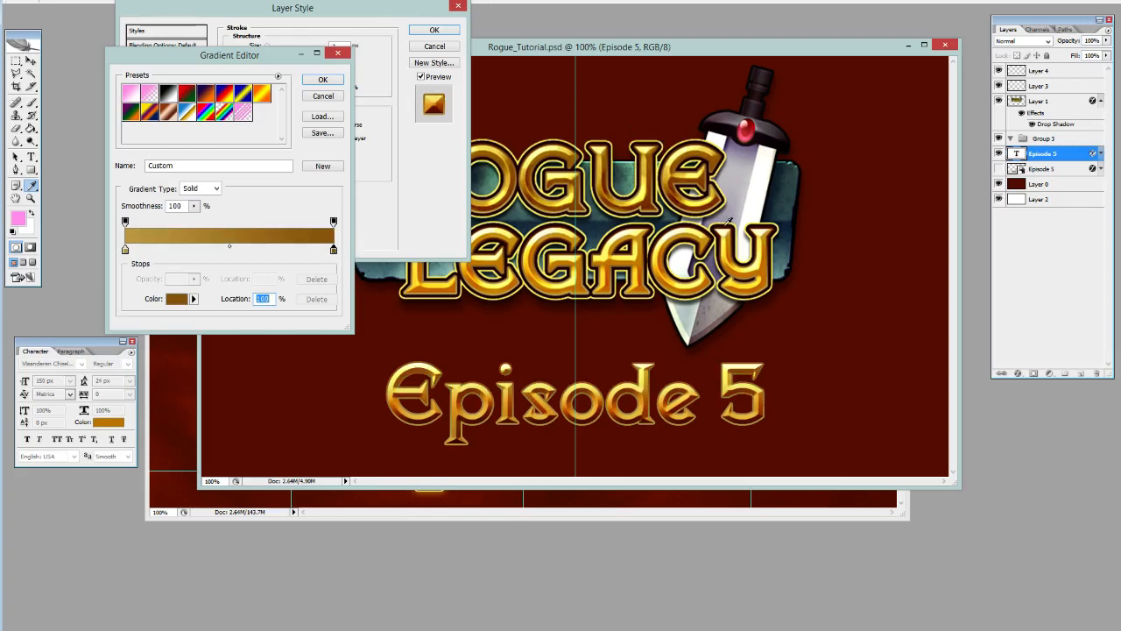
pyautogui.click(728, 222)
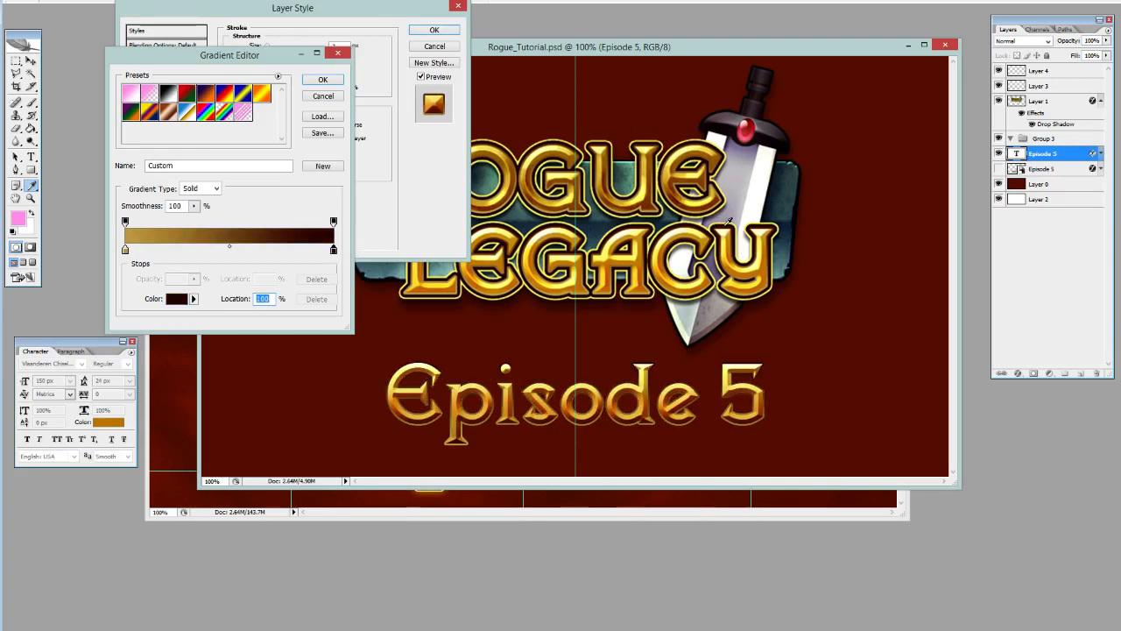
pyautogui.click(728, 224)
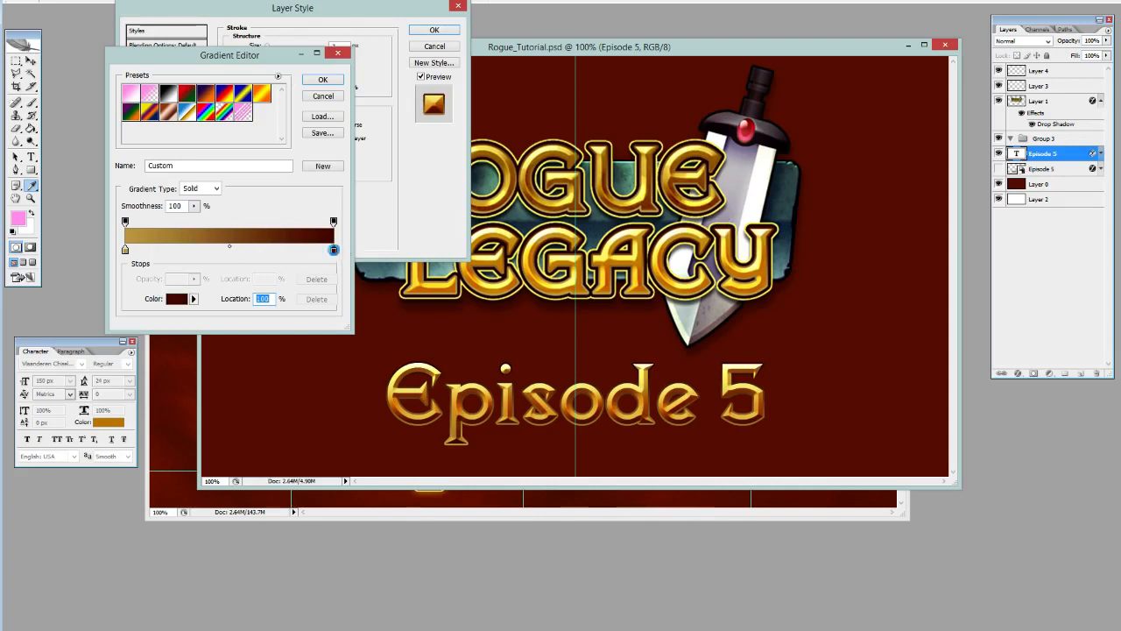
pyautogui.doubleClick(334, 250)
pyautogui.click(935, 435)
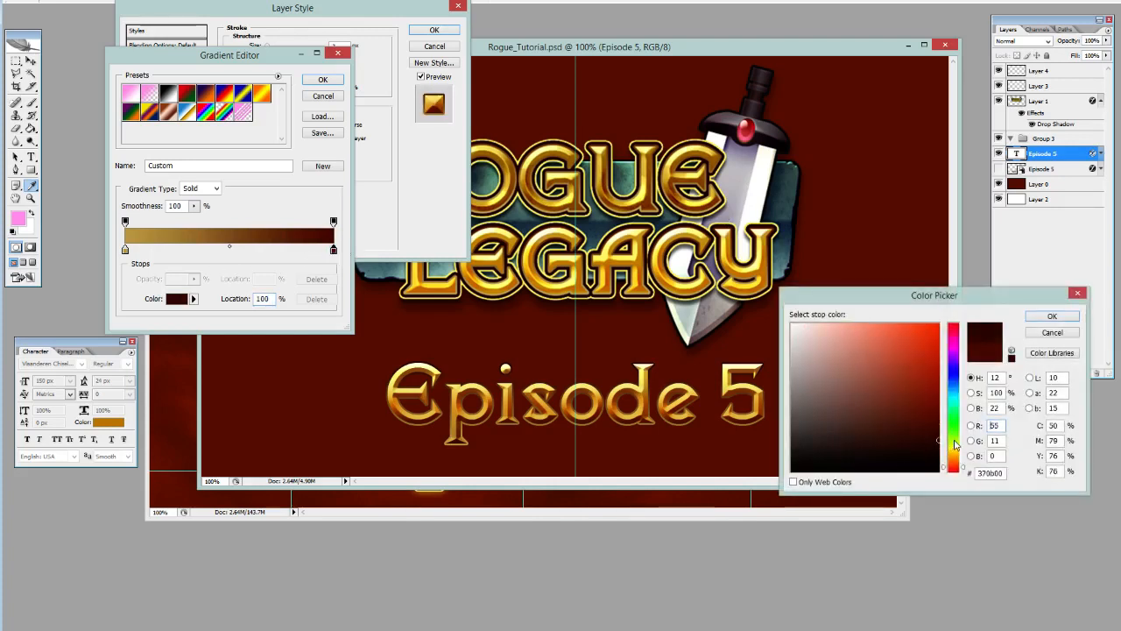
pyautogui.click(1052, 316)
pyautogui.click(312, 79)
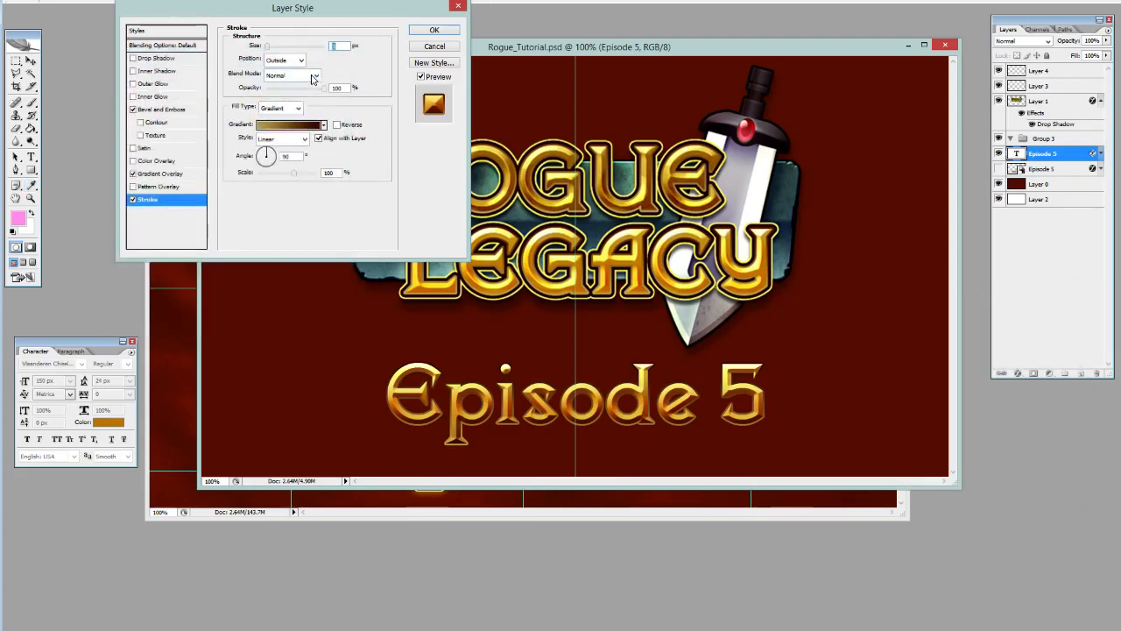
# Try a stroke size of 2 px and apply the gradient stroke to the Episode 5 text.
pyautogui.moveTo(342, 47); pyautogui.dragTo(323, 48)
pyautogui.write('2')
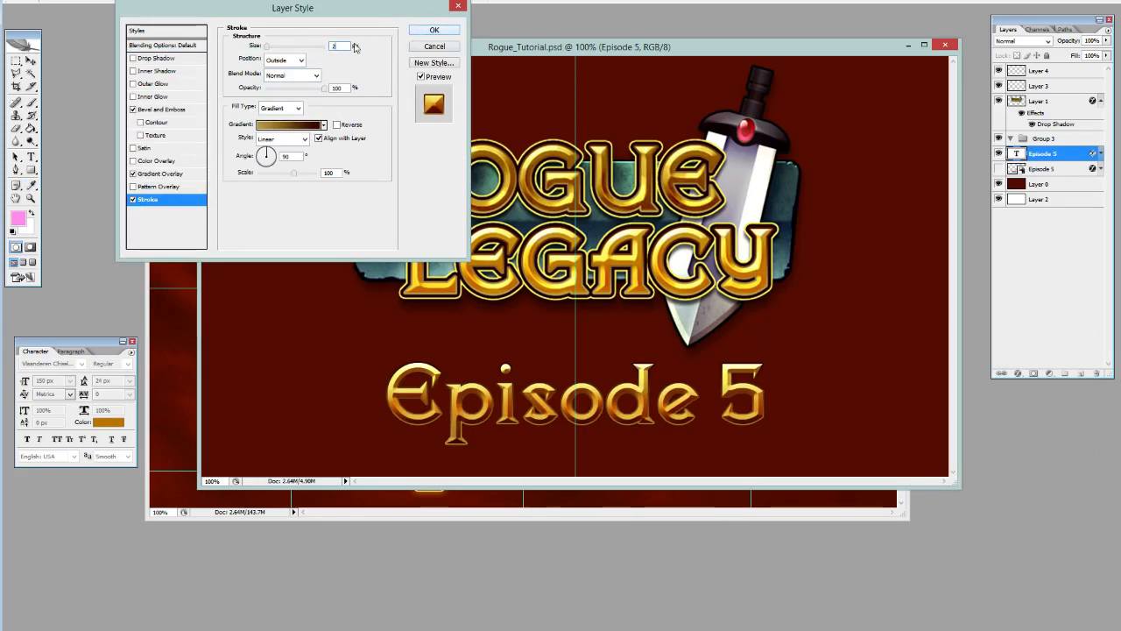
pyautogui.click(428, 32)
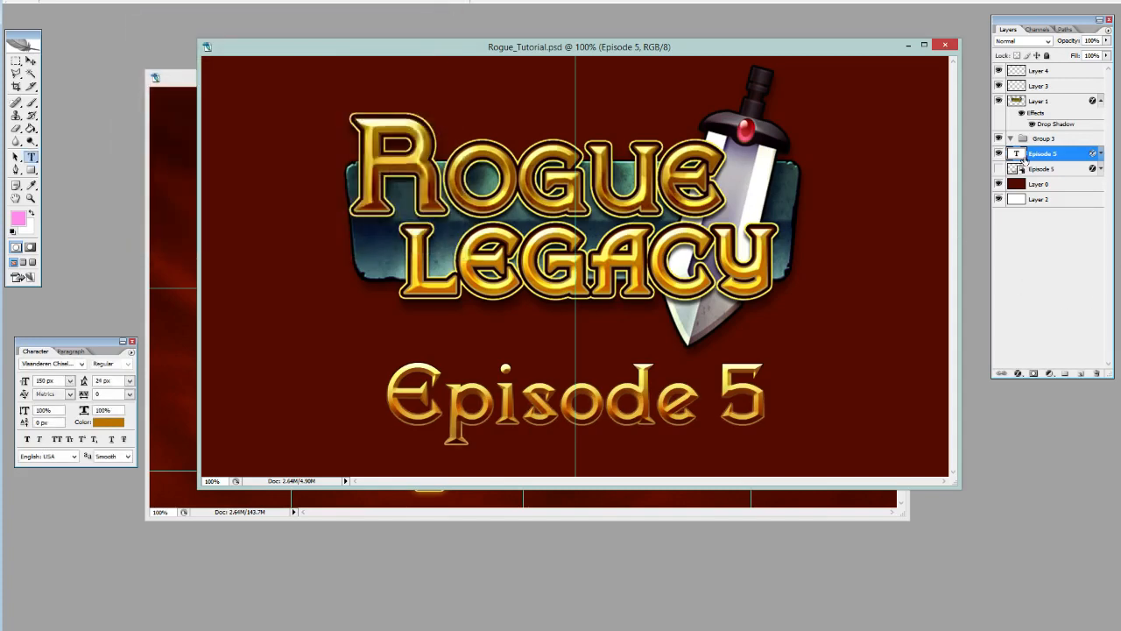
# Put the Episode 5 text layer into a new group and duplicate the text layer inside it.
pyautogui.moveTo(1022, 158); pyautogui.dragTo(1065, 374)
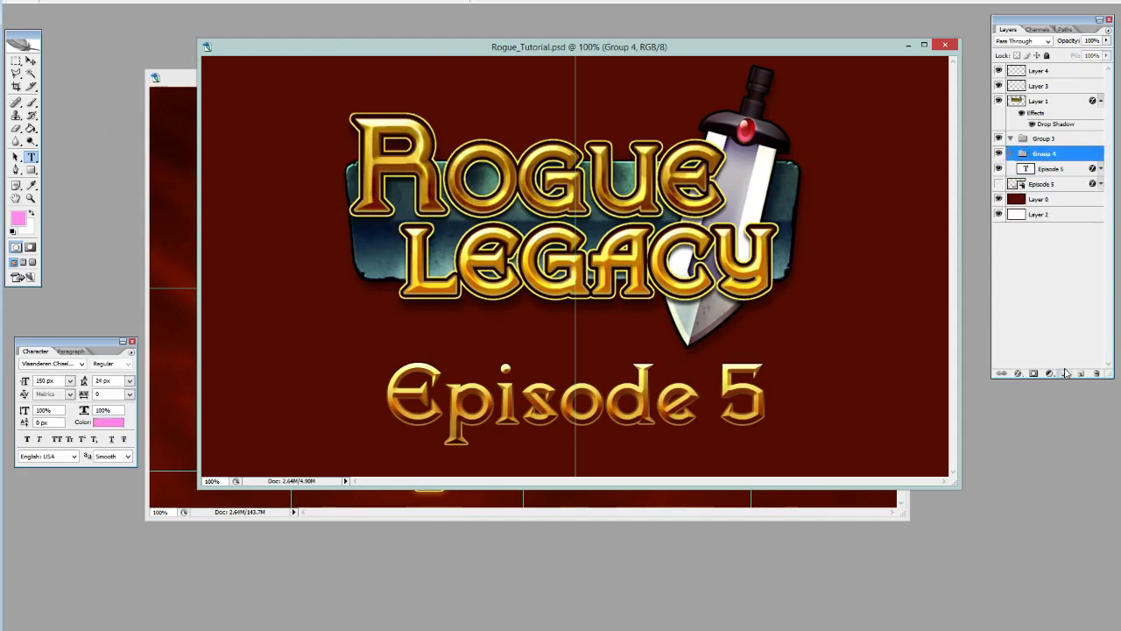
pyautogui.click(1048, 169)
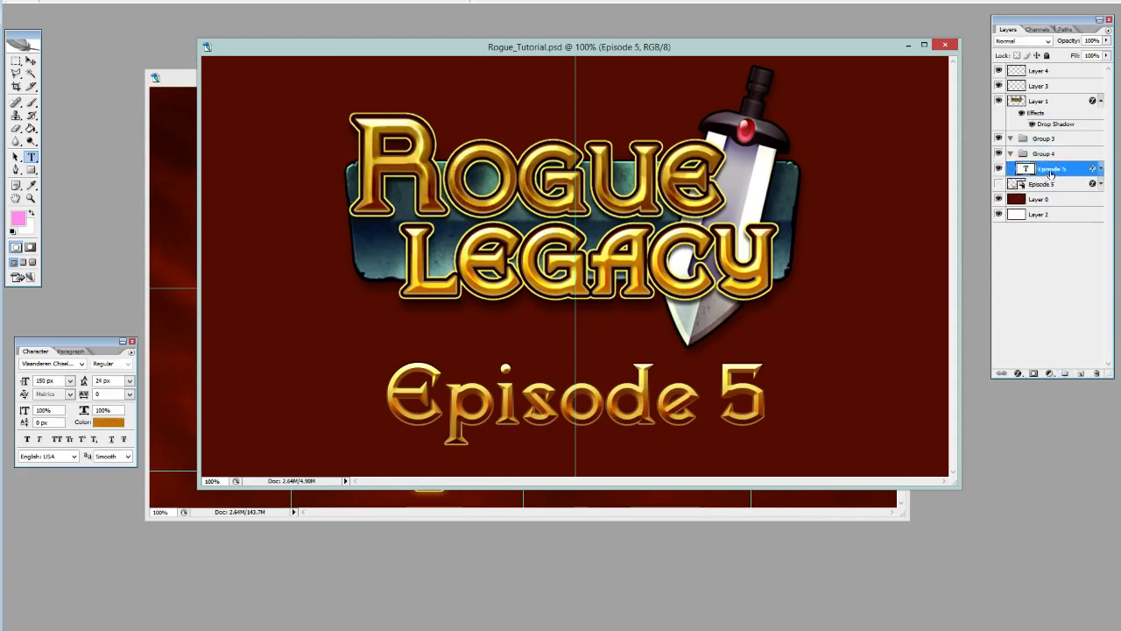
pyautogui.moveTo(1051, 173); pyautogui.dragTo(1081, 373)
# Give the lower Episode 5 text layer a 6 px outside stroke with a solid black color fill.
pyautogui.click(1055, 186)
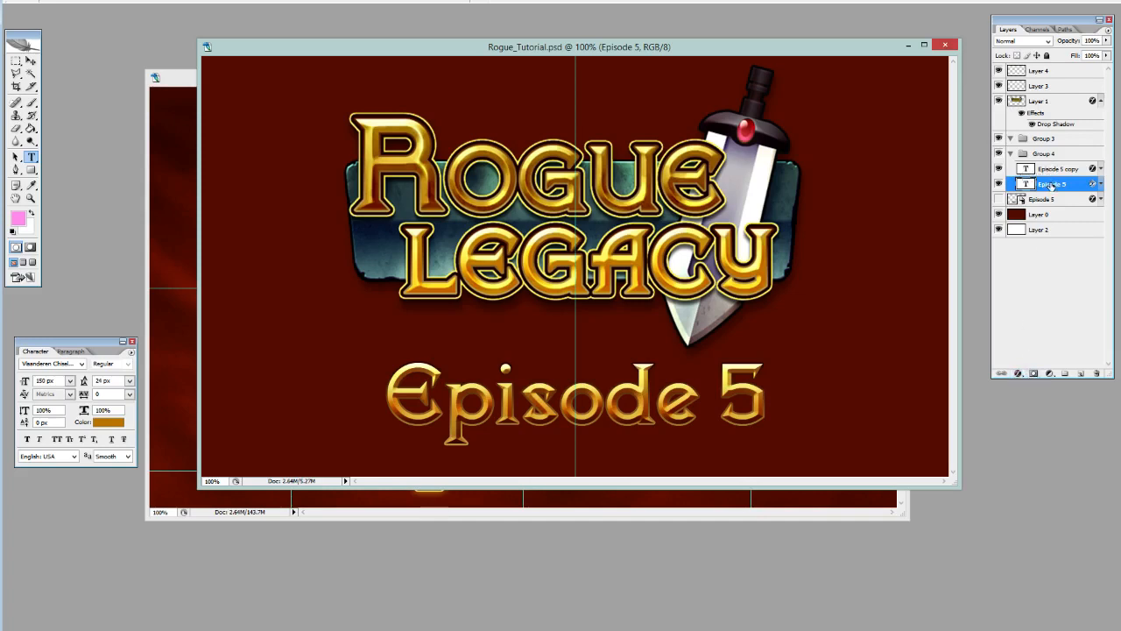
pyautogui.click(1019, 373)
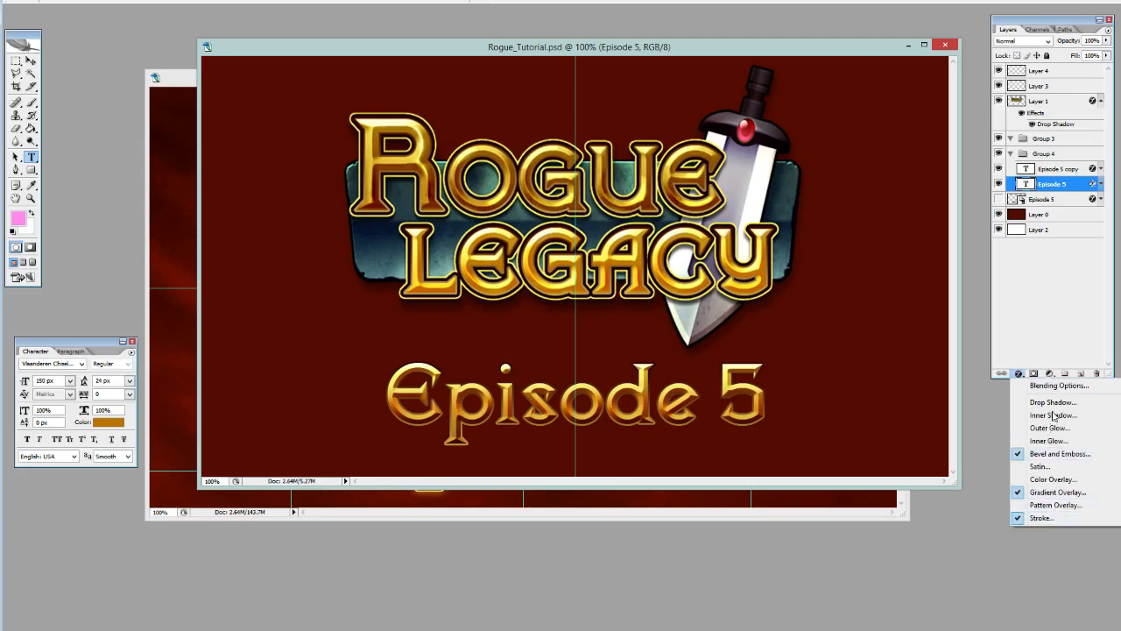
pyautogui.click(1062, 386)
pyautogui.click(148, 200)
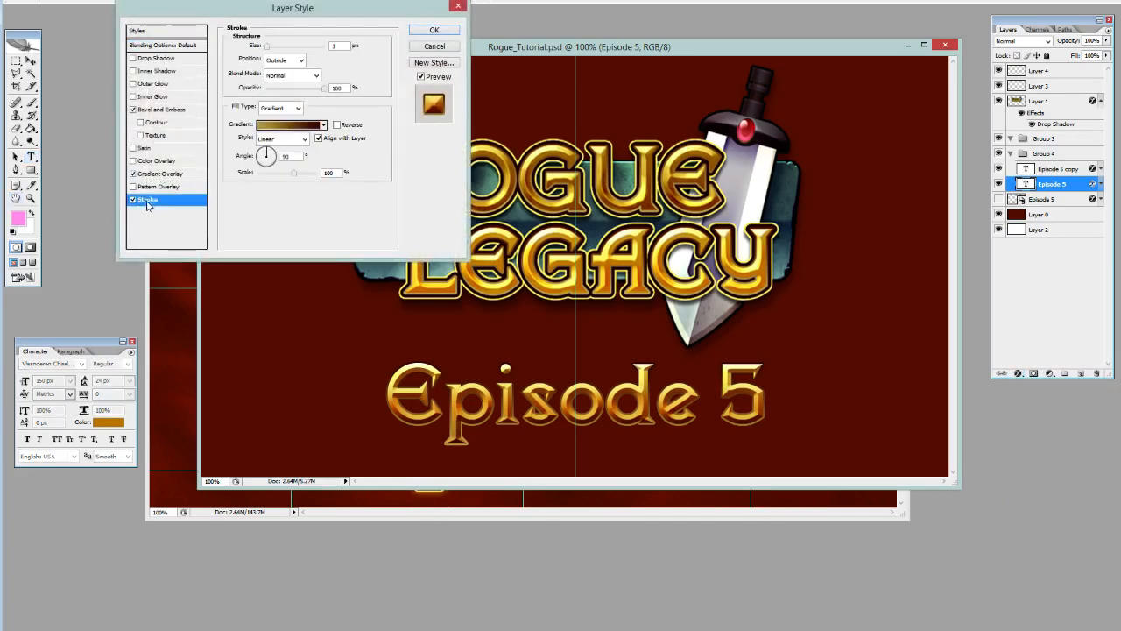
pyautogui.moveTo(268, 46); pyautogui.dragTo(270, 50)
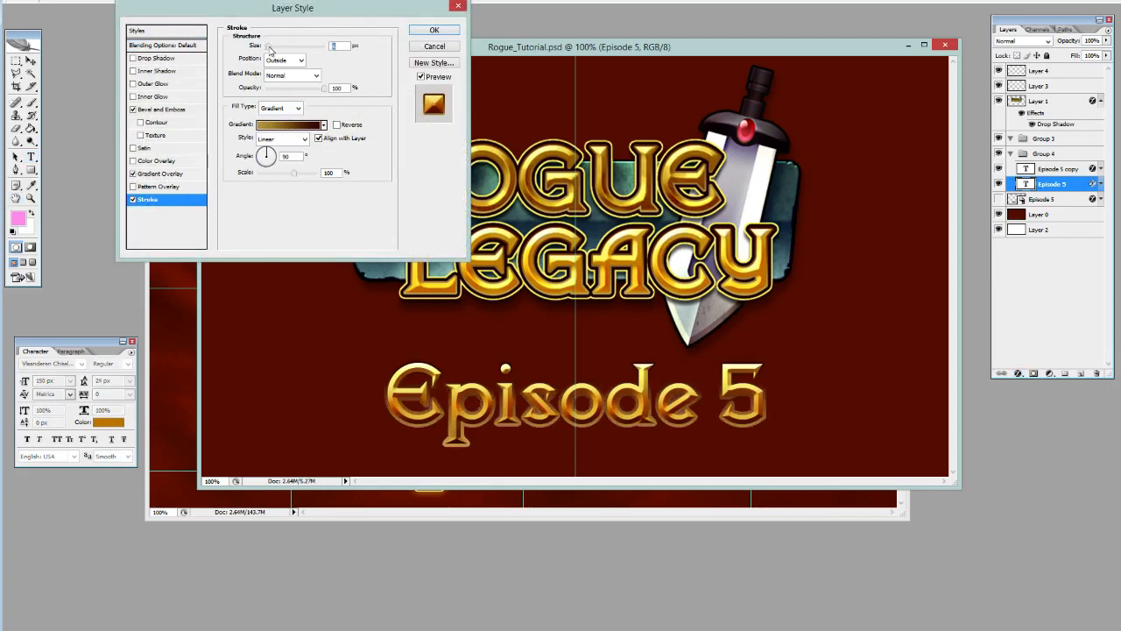
pyautogui.click(300, 140)
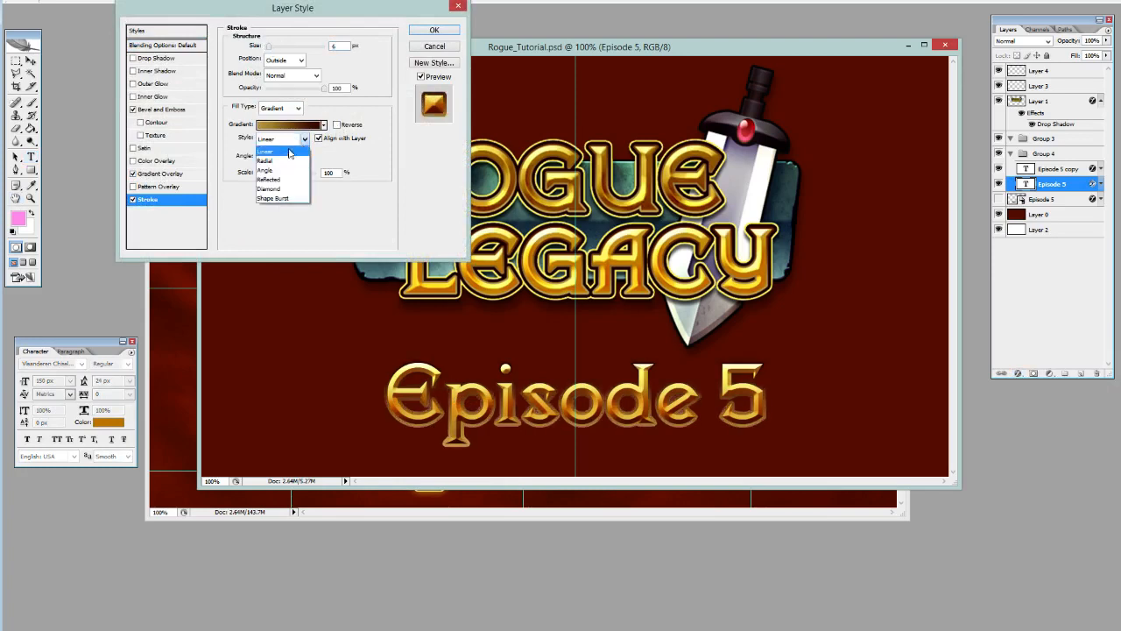
pyautogui.click(298, 140)
pyautogui.click(298, 107)
pyautogui.click(276, 116)
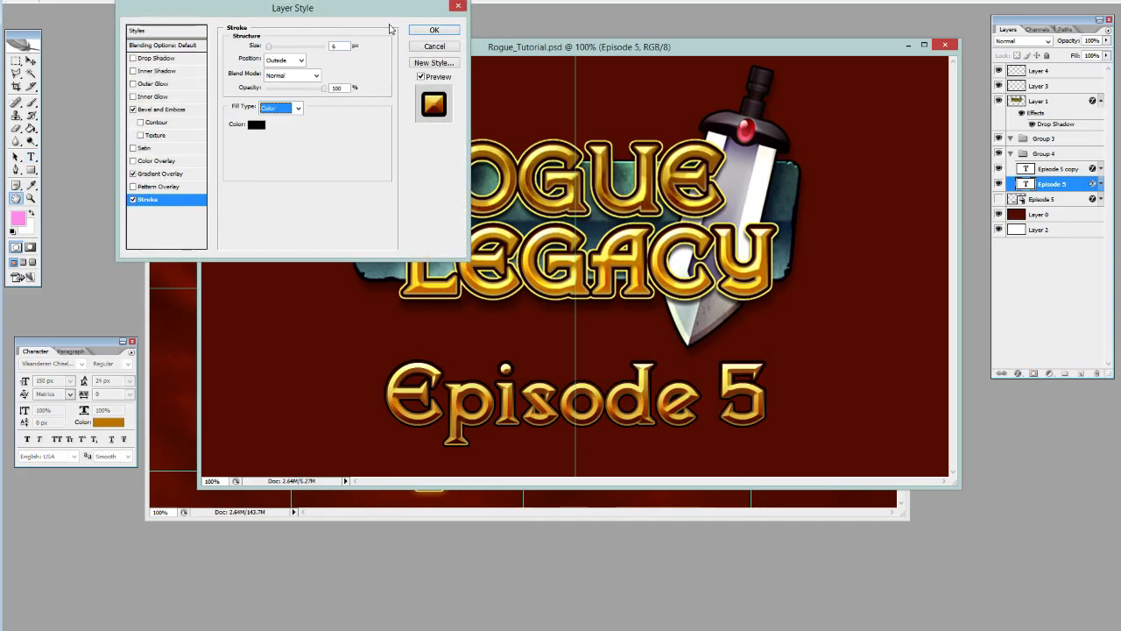
pyautogui.click(424, 32)
# Duplicate the black-stroked Episode 5 text layer and place the copy beneath it in the group.
pyautogui.moveTo(1068, 188); pyautogui.dragTo(1079, 373)
pyautogui.moveTo(1074, 184); pyautogui.dragTo(1077, 208)
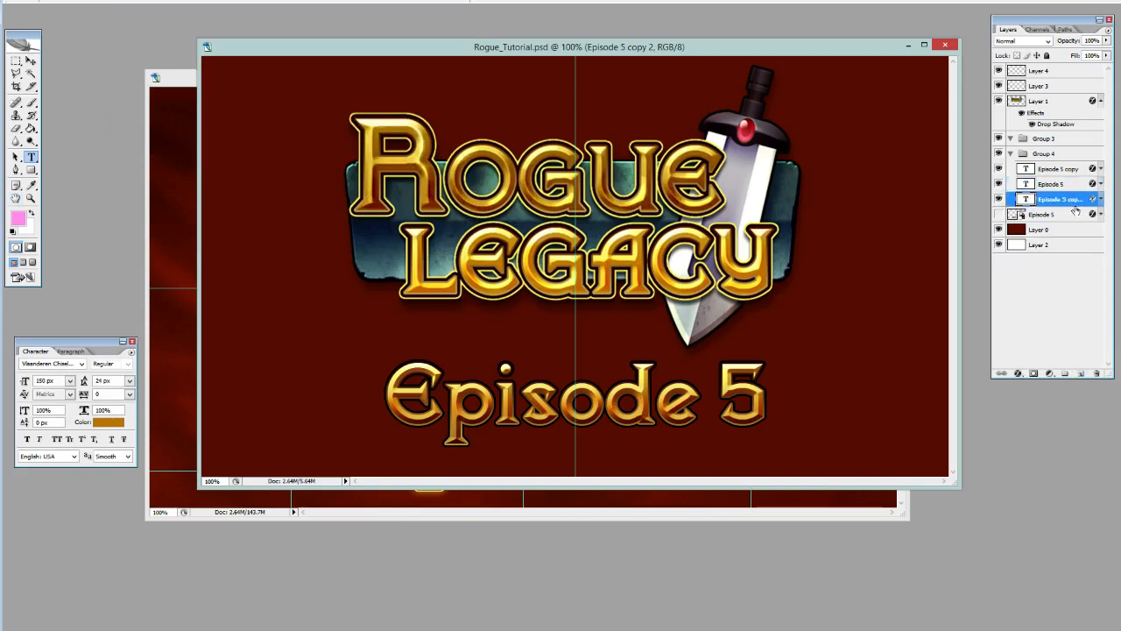
# Set the outside stroke of the lowest Episode 5 text copy to 9 px.
pyautogui.click(1018, 373)
pyautogui.click(1051, 380)
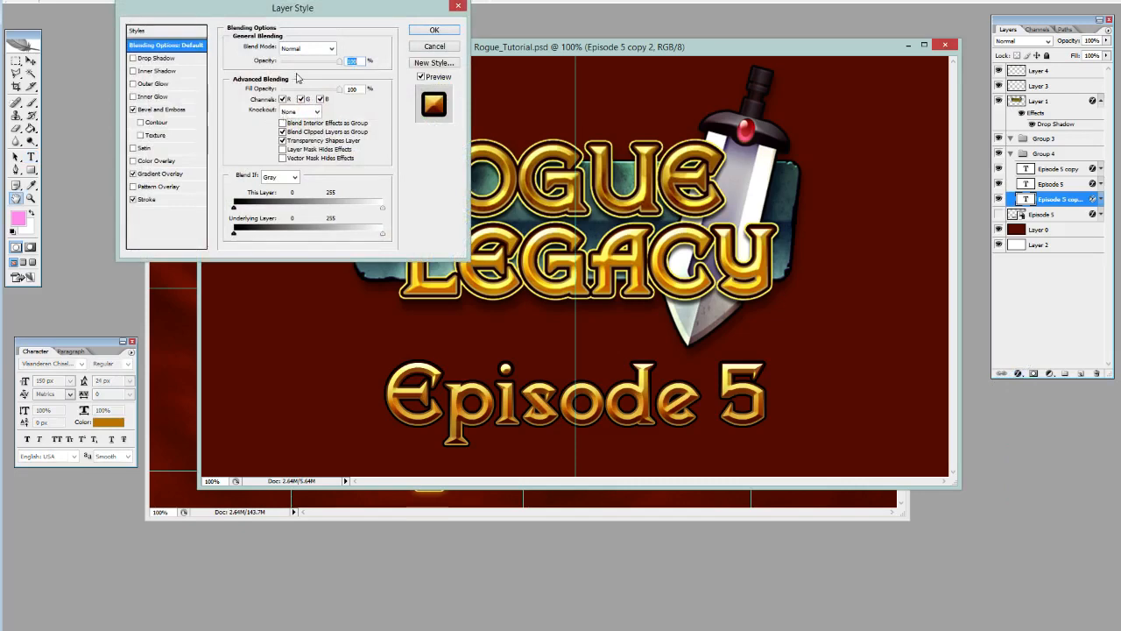
pyautogui.click(158, 201)
pyautogui.moveTo(340, 48); pyautogui.dragTo(321, 47)
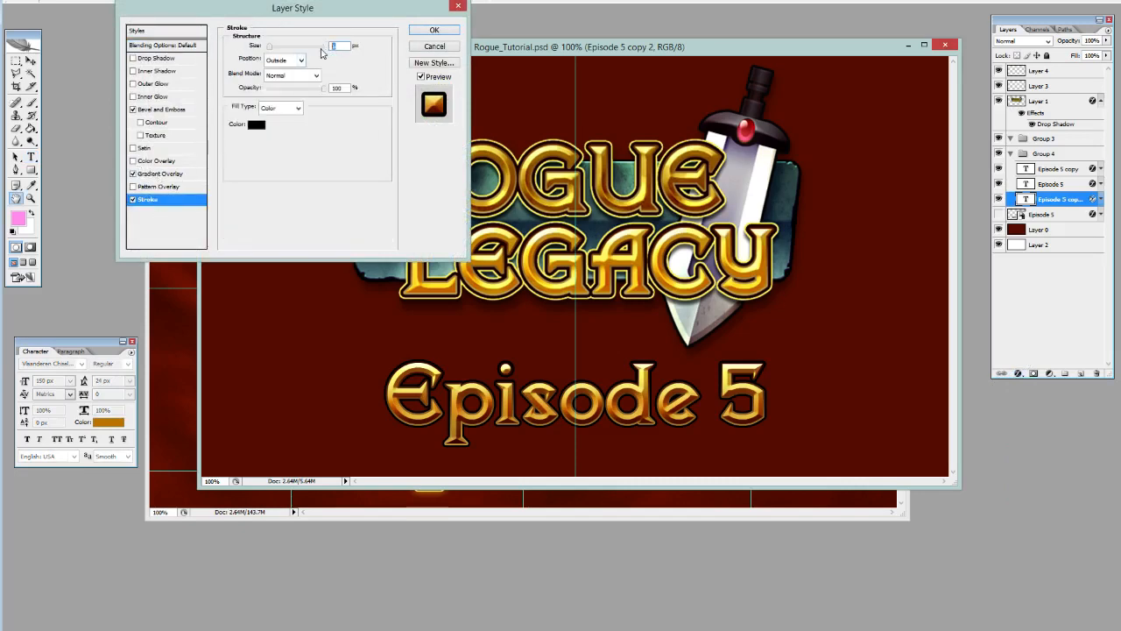
pyautogui.write('9')
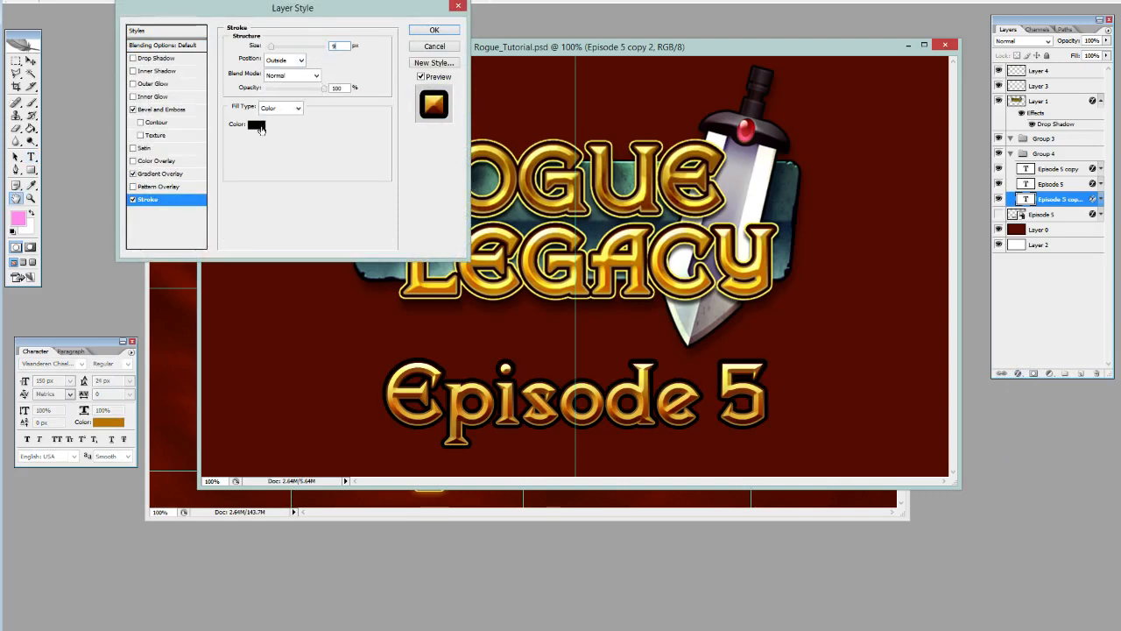
# Sample a yellow from the logo for the stroke, adjust it to #f6ee75, and apply the layer style.
pyautogui.click(258, 125)
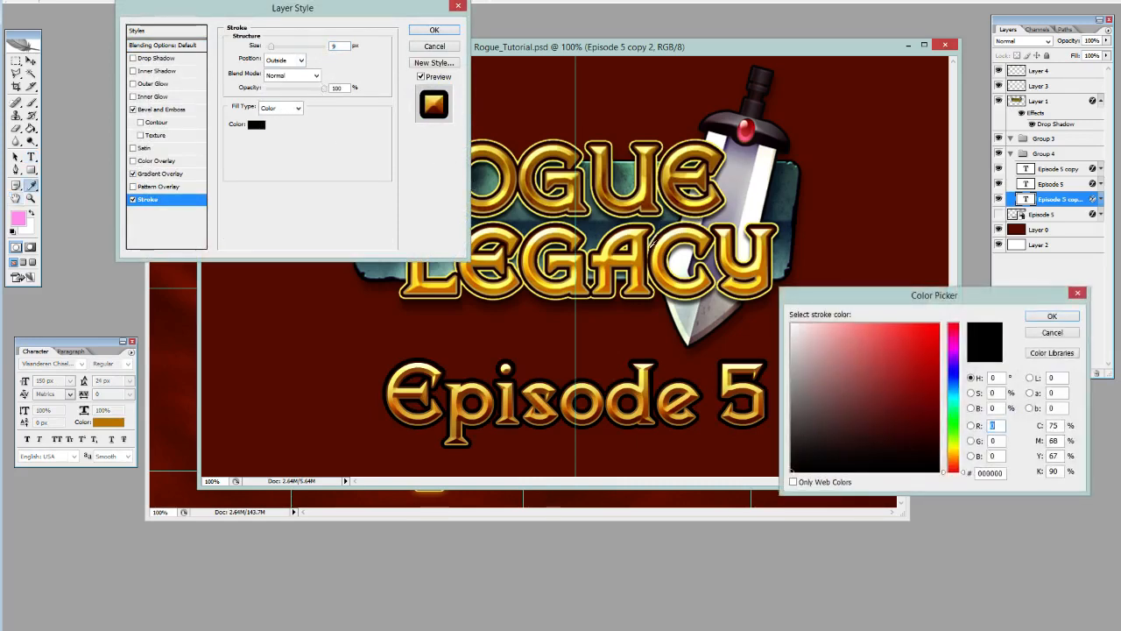
pyautogui.click(650, 254)
pyautogui.click(866, 323)
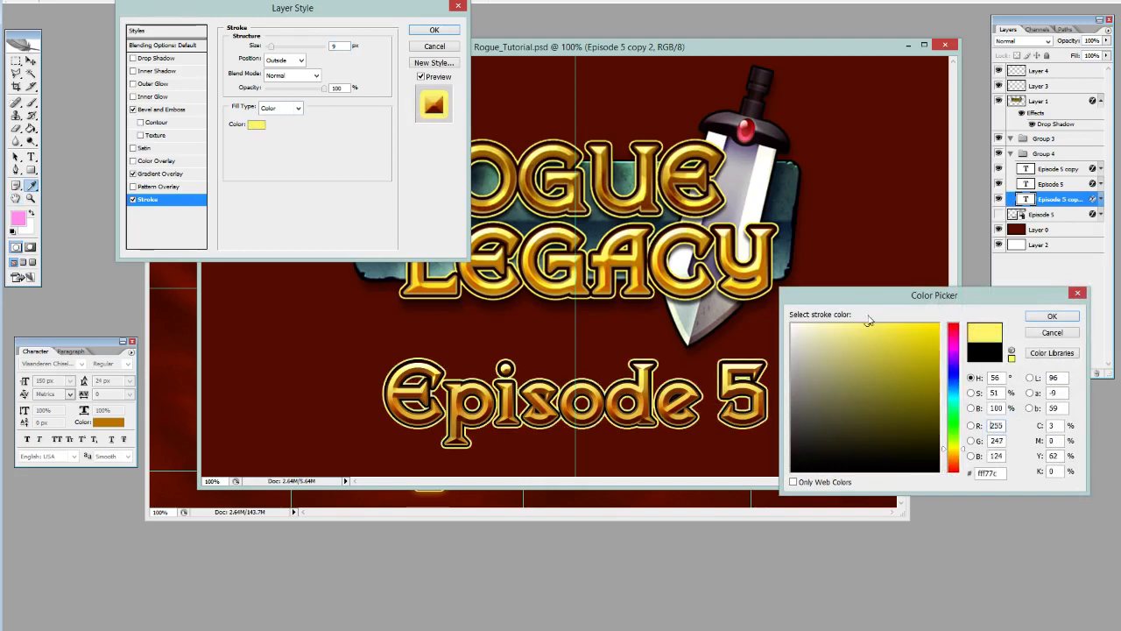
pyautogui.click(869, 328)
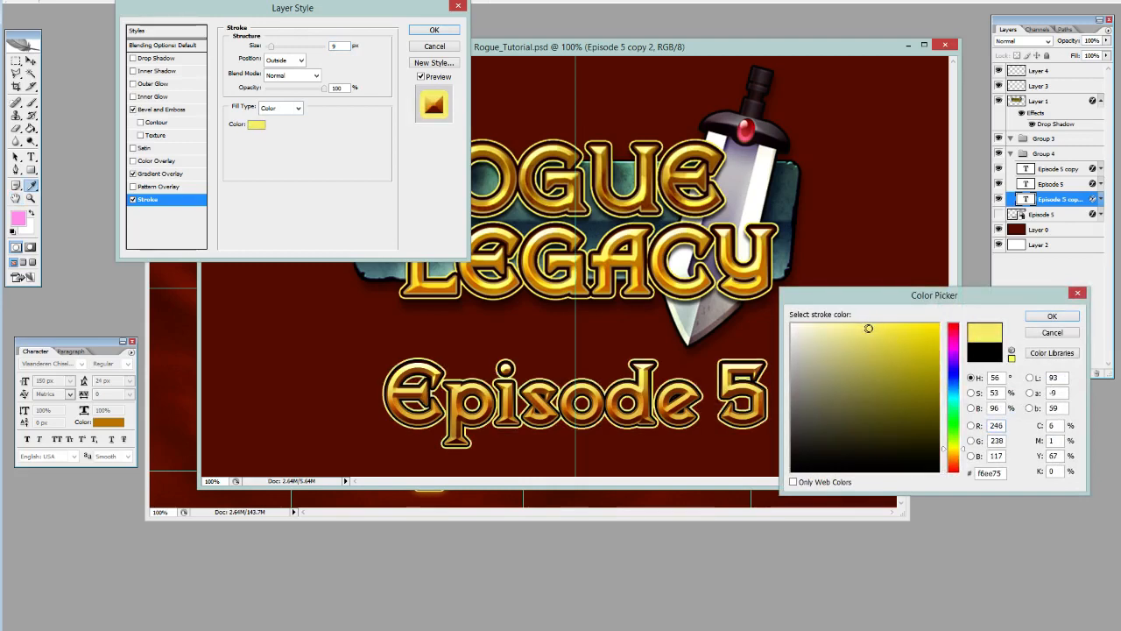
pyautogui.click(1036, 318)
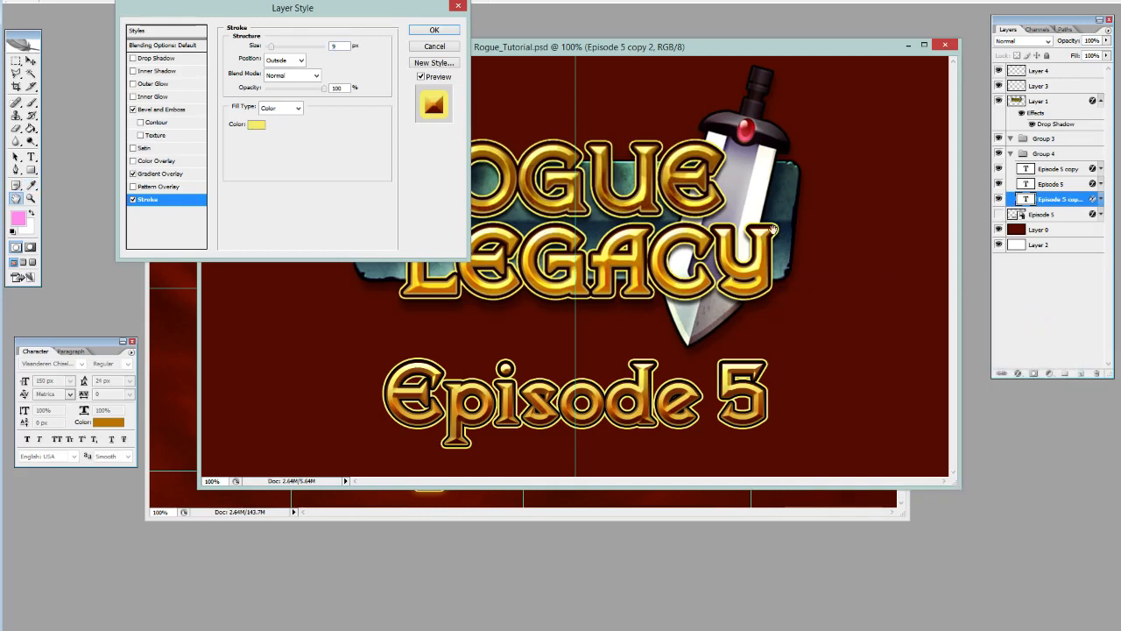
pyautogui.click(432, 32)
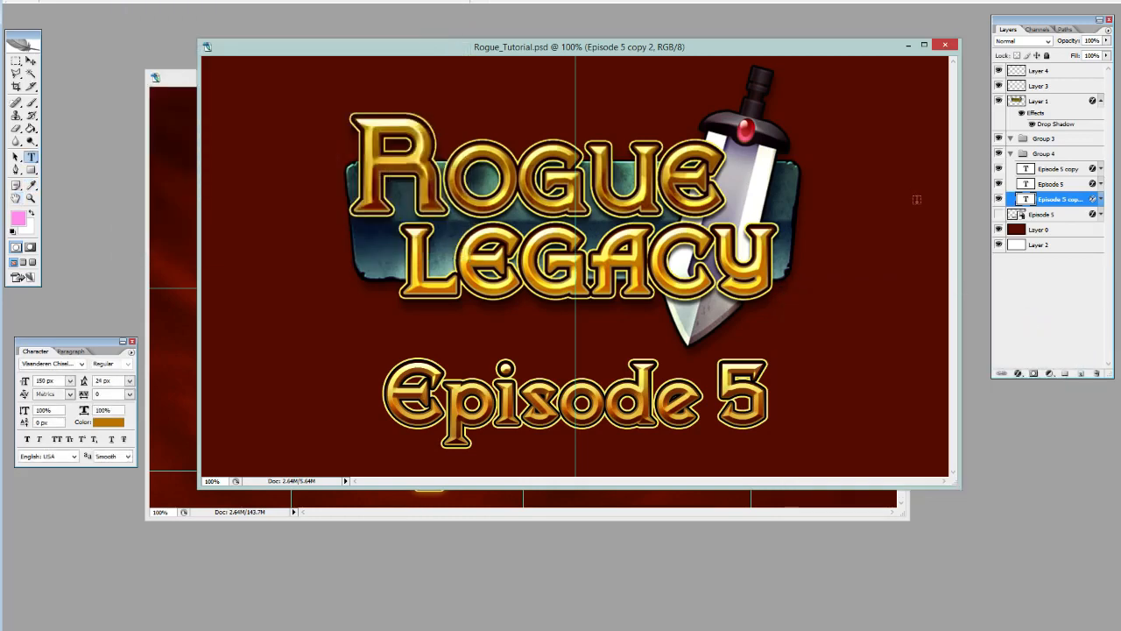
# Change the number in the uppermost Episode 5 text layer of Group 4 to 81.
pyautogui.click(1045, 172)
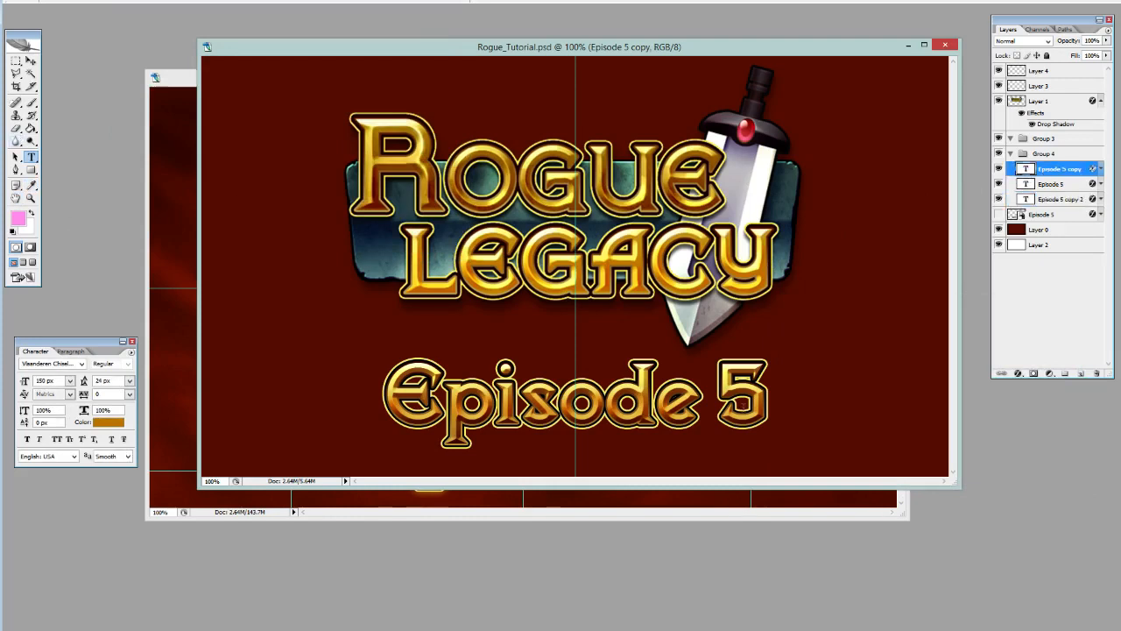
pyautogui.doubleClick(744, 399)
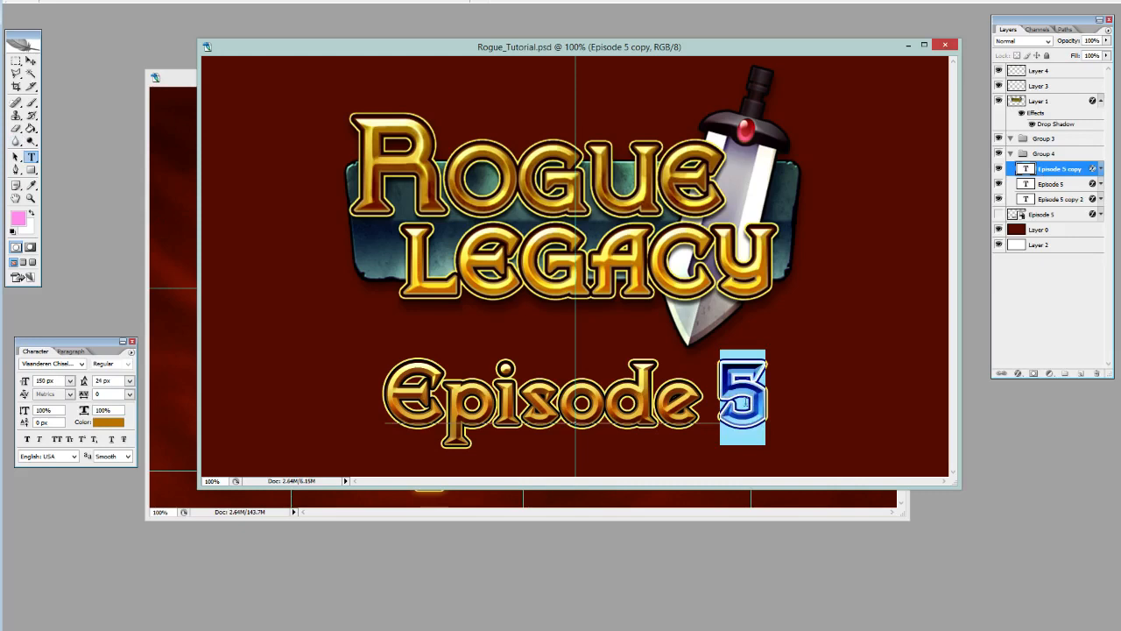
pyautogui.write('8')
pyautogui.hotkey('ctrl', 'Return')
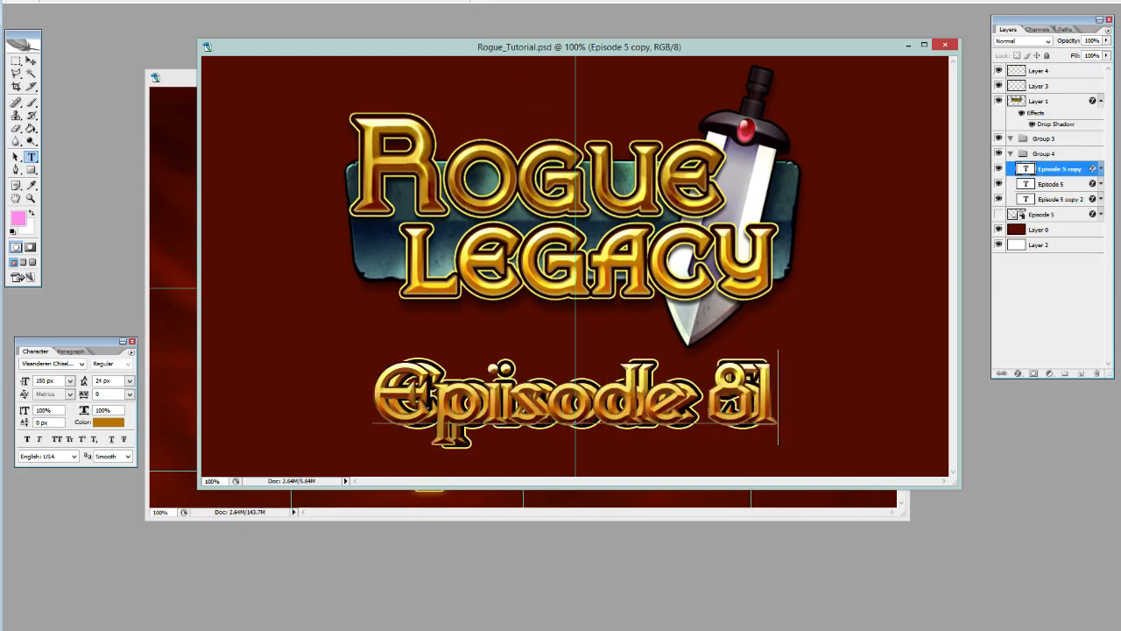
# Hide the uppermost text layer and change the black-stroked layer's text to Episode 81.
pyautogui.click(998, 168)
pyautogui.click(1028, 185)
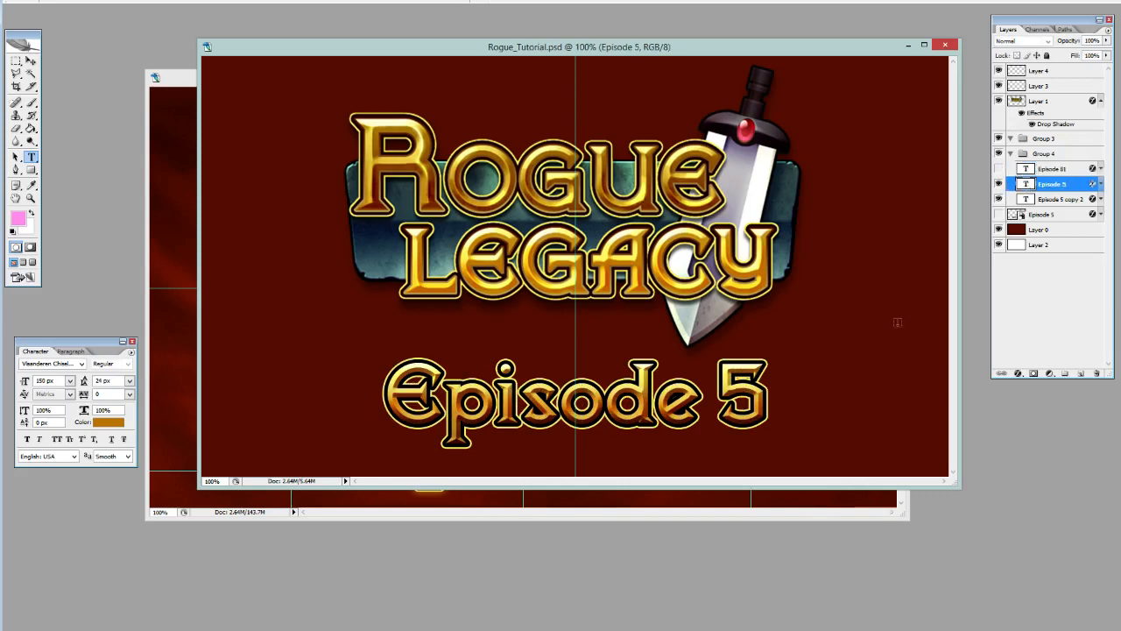
pyautogui.doubleClick(742, 399)
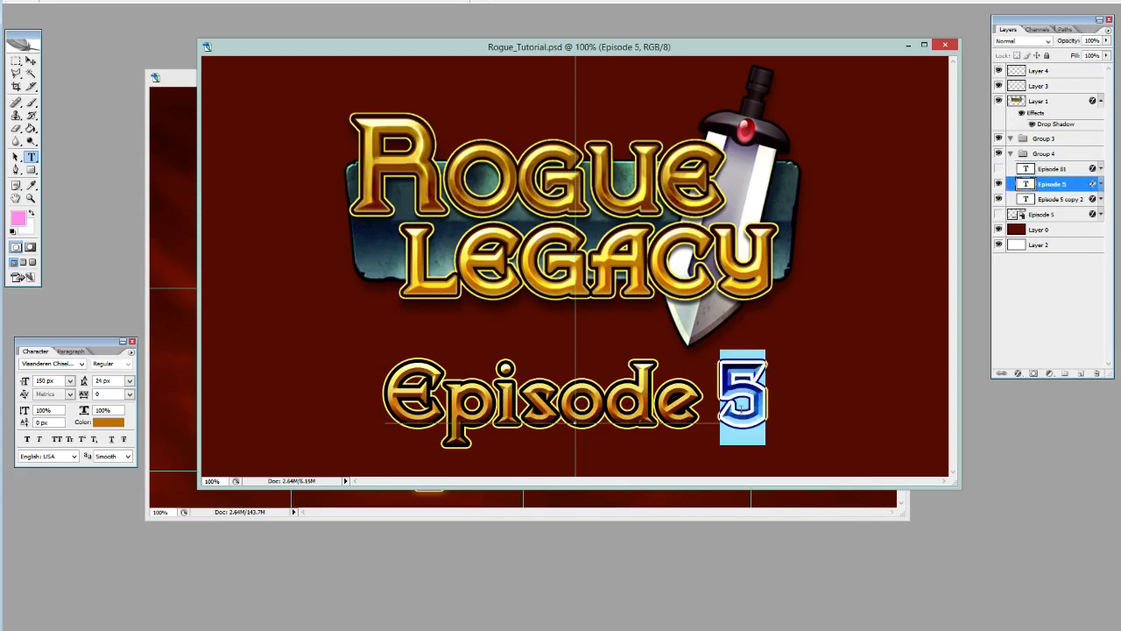
pyautogui.write('81')
pyautogui.hotkey('ctrl', 'Return')
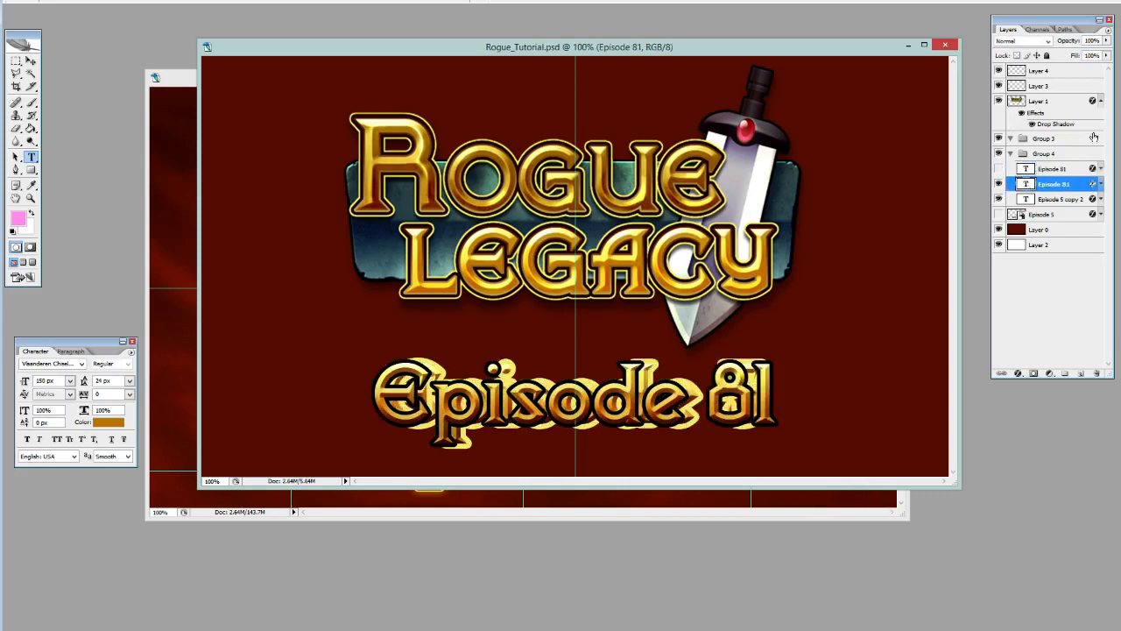
# Change the yellow-stroked layer's text to Episode 81 with the black-stroked layer hidden, and show all three text layers again.
pyautogui.click(998, 184)
pyautogui.click(1051, 199)
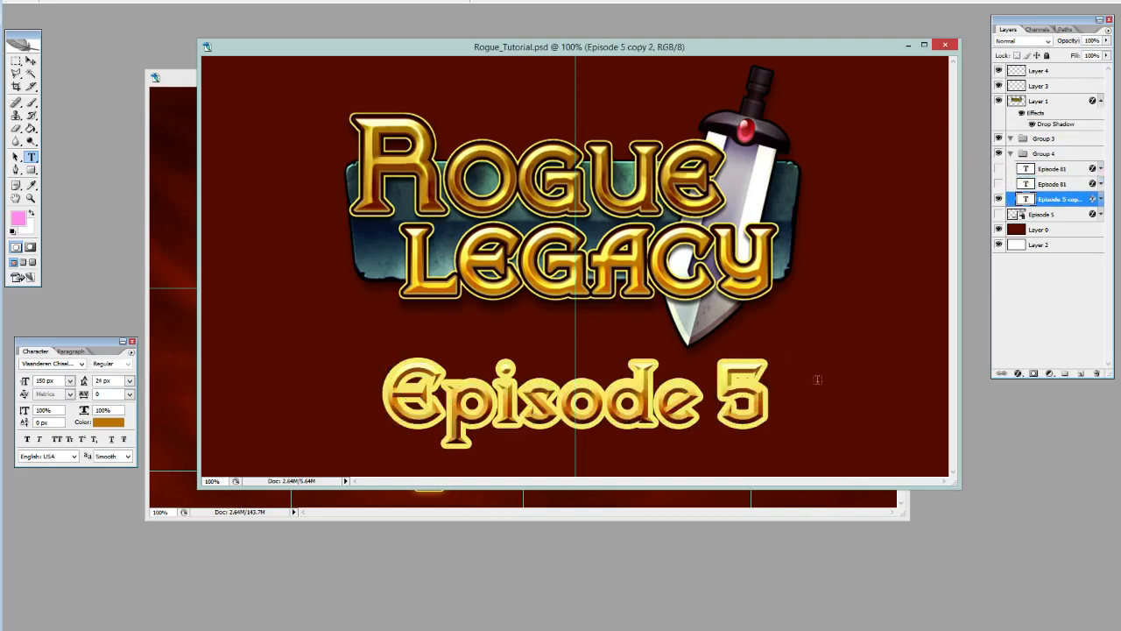
pyautogui.doubleClick(740, 398)
pyautogui.write('81')
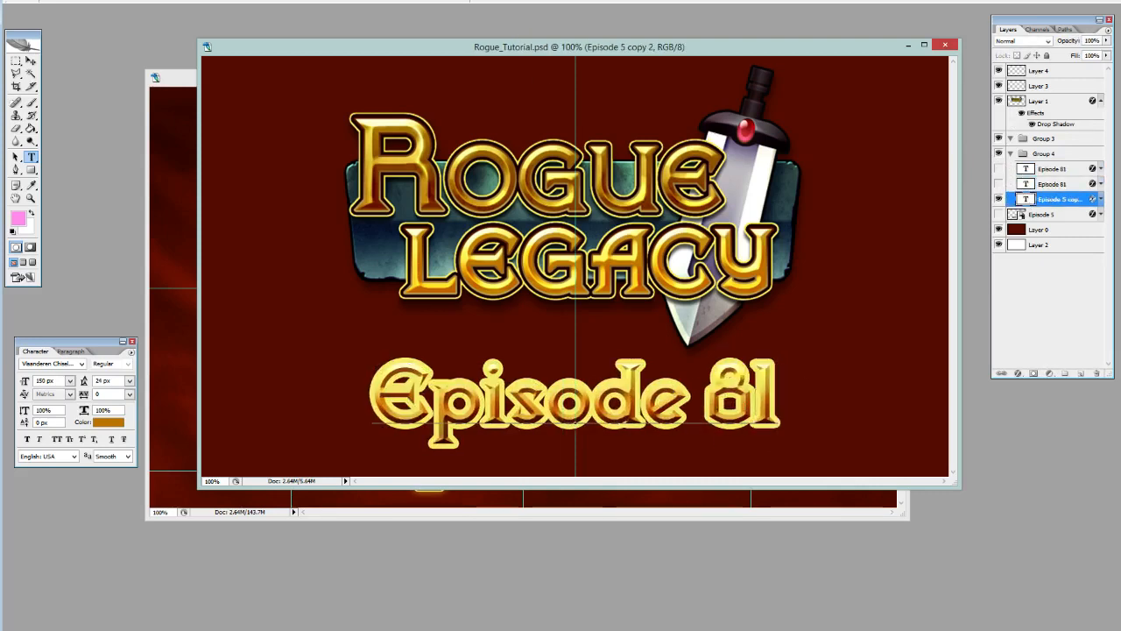
pyautogui.hotkey('ctrl', 'Return')
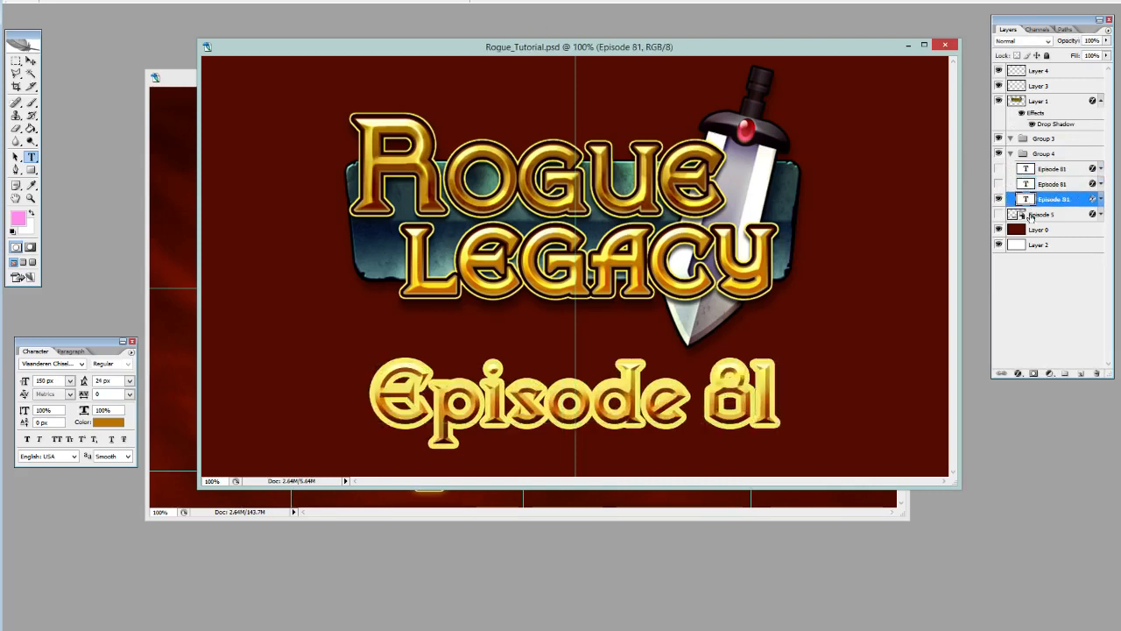
pyautogui.click(998, 168)
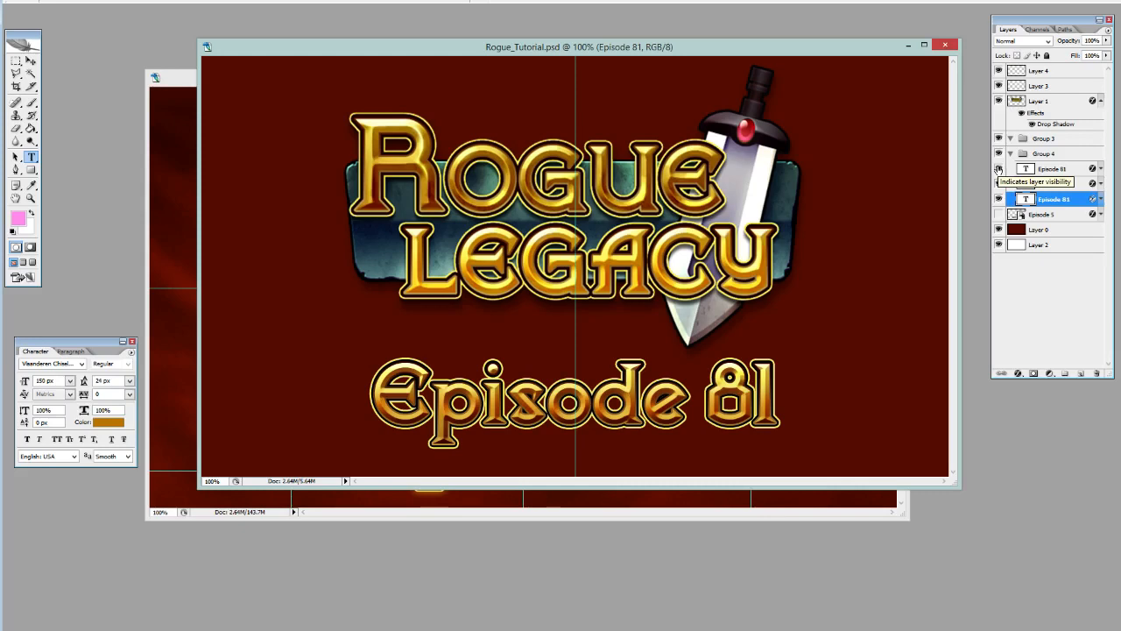
# Undo the Episode 81 text edits on all three text layers.
pyautogui.hotkey('ctrl', 'alt', 'z')
pyautogui.hotkey('ctrl', 'alt', 'z')
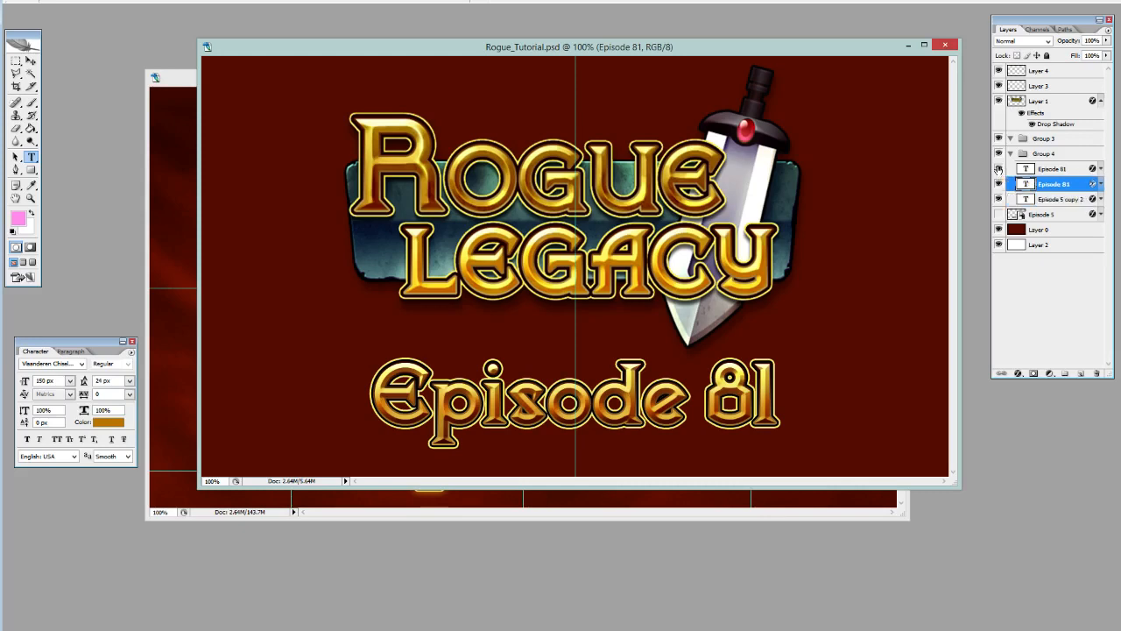
pyautogui.hotkey('ctrl', 'alt', 'z')
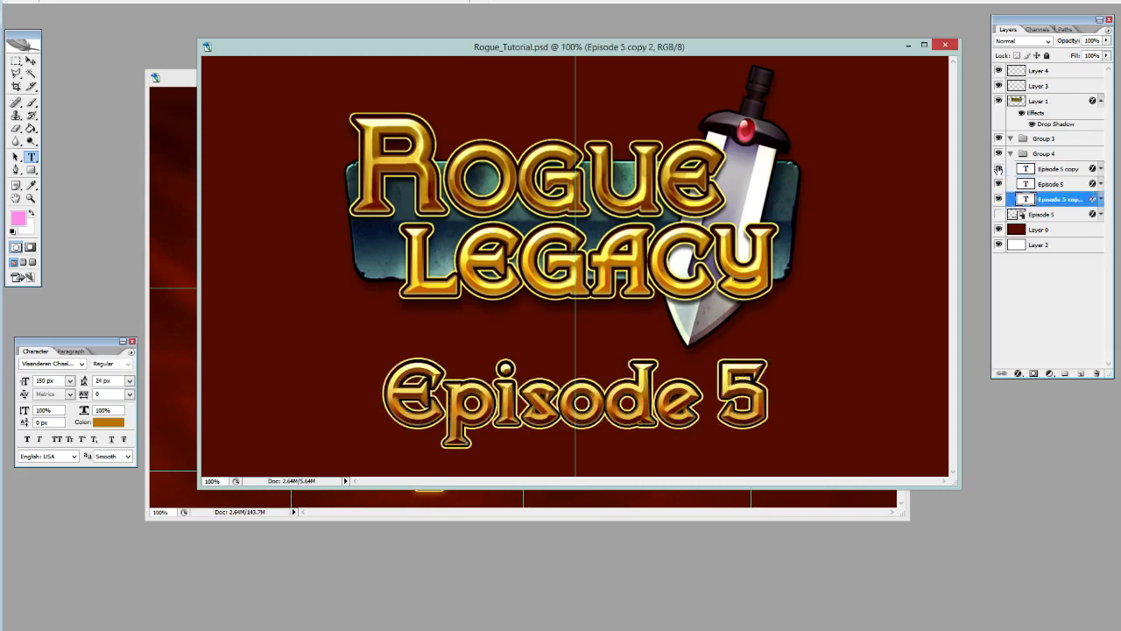
# Replace all the text of the uppermost Episode 5 layer in Group 4 with "Special".
pyautogui.click(1051, 171)
pyautogui.click(605, 428)
pyautogui.hotkey('ctrl', 'a')
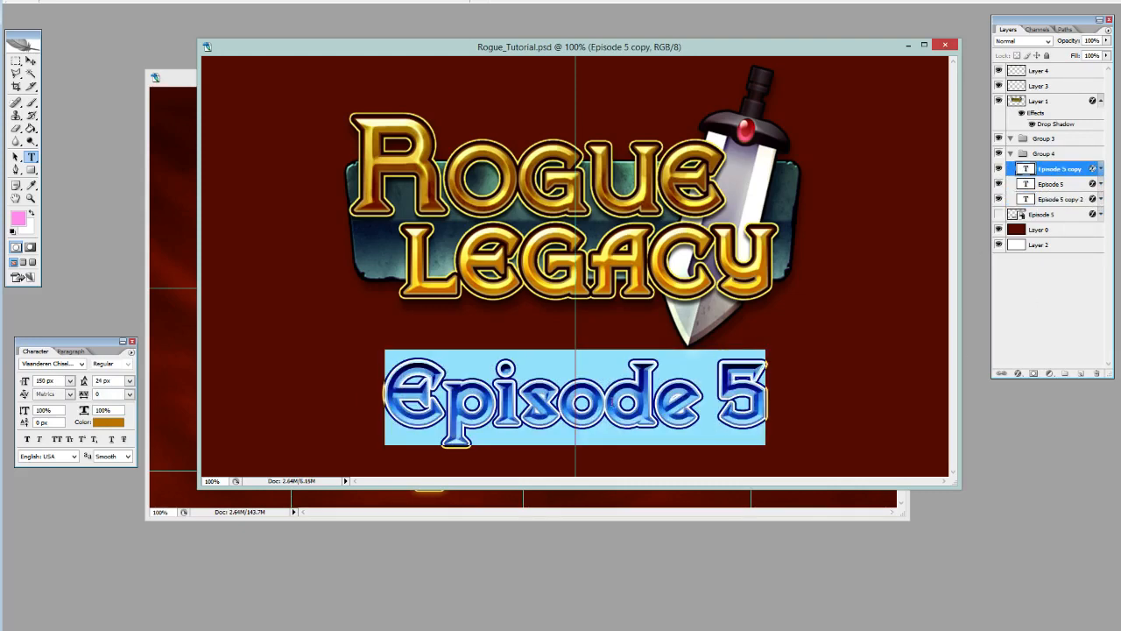
pyautogui.write('Special')
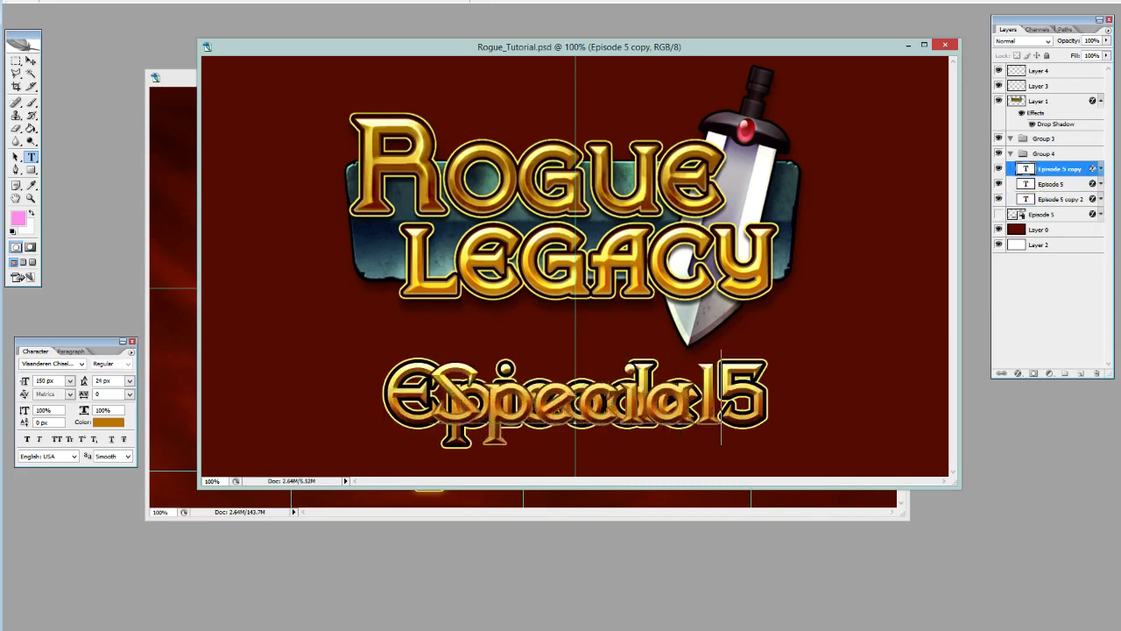
pyautogui.hotkey('ctrl', 'Return')
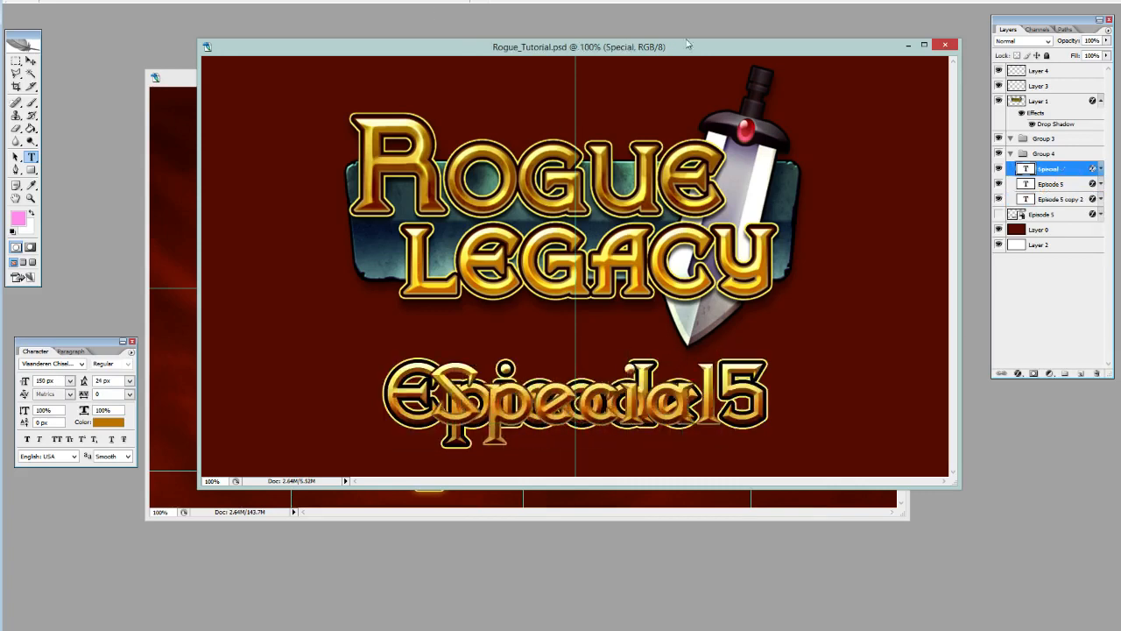
# Replace the text of the black-stroked Episode 5 layer with "Special".
pyautogui.click(1077, 188)
pyautogui.moveTo(764, 386); pyautogui.dragTo(385, 396)
pyautogui.write('Special')
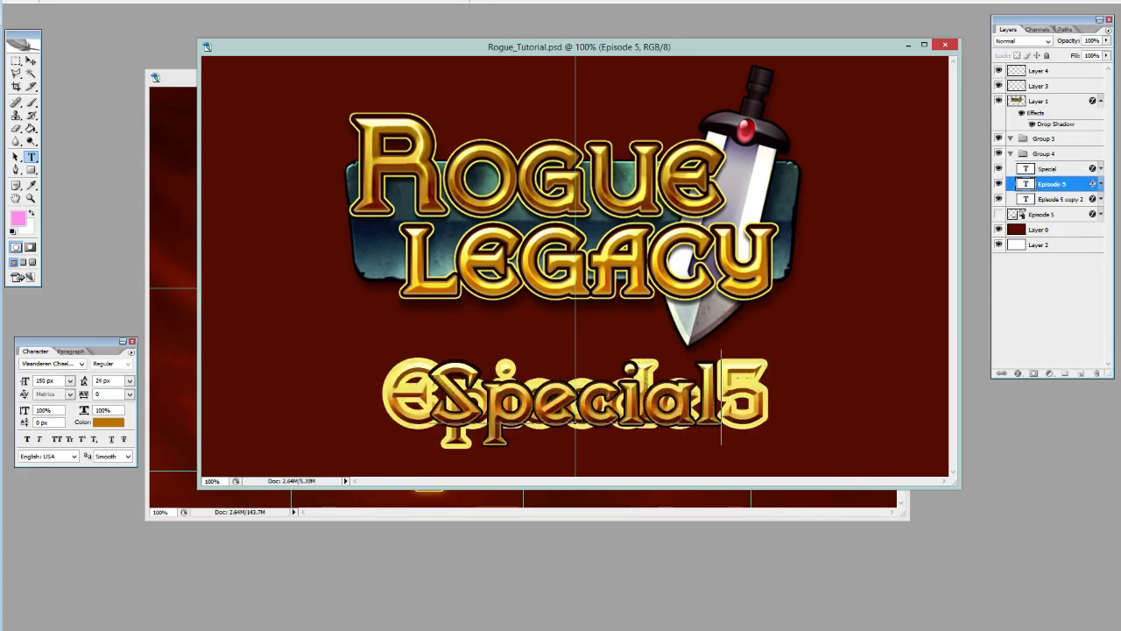
# Replace the text of the yellow-stroked Episode 5 copy with "Special".
pyautogui.click(1079, 207)
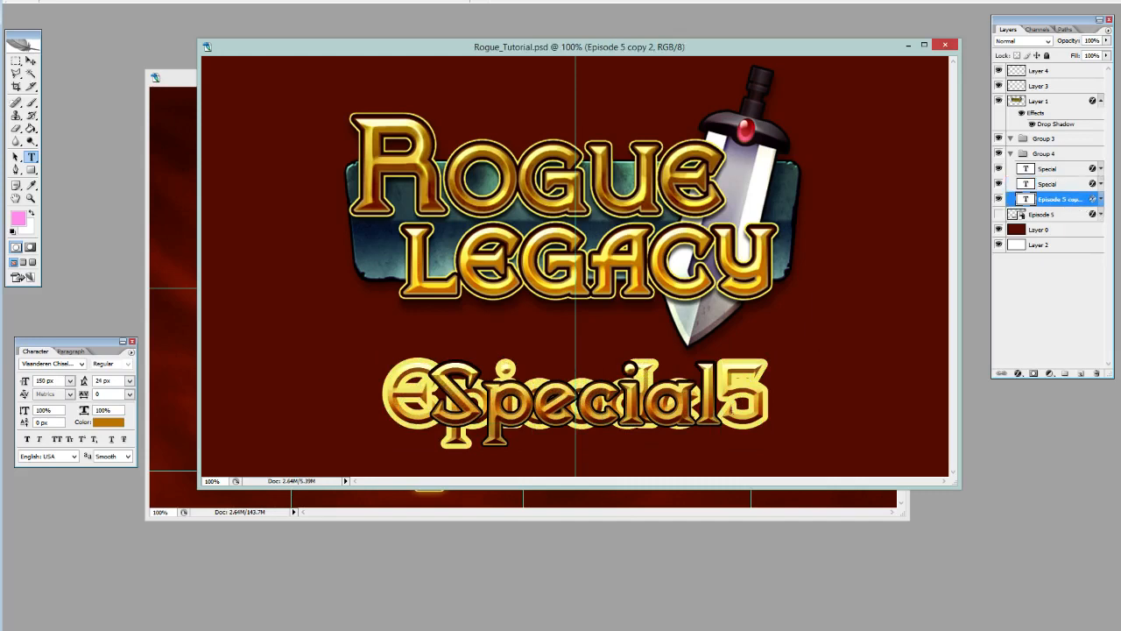
pyautogui.moveTo(765, 398); pyautogui.dragTo(386, 398)
pyautogui.press('BackSpace')
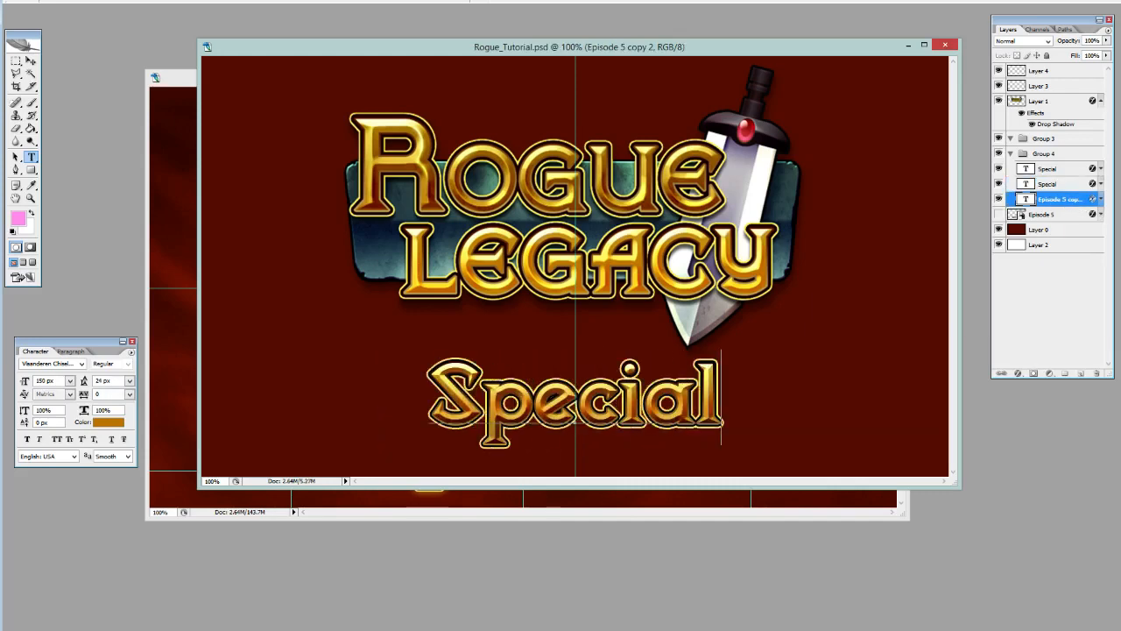
pyautogui.hotkey('ctrl', 'Return')
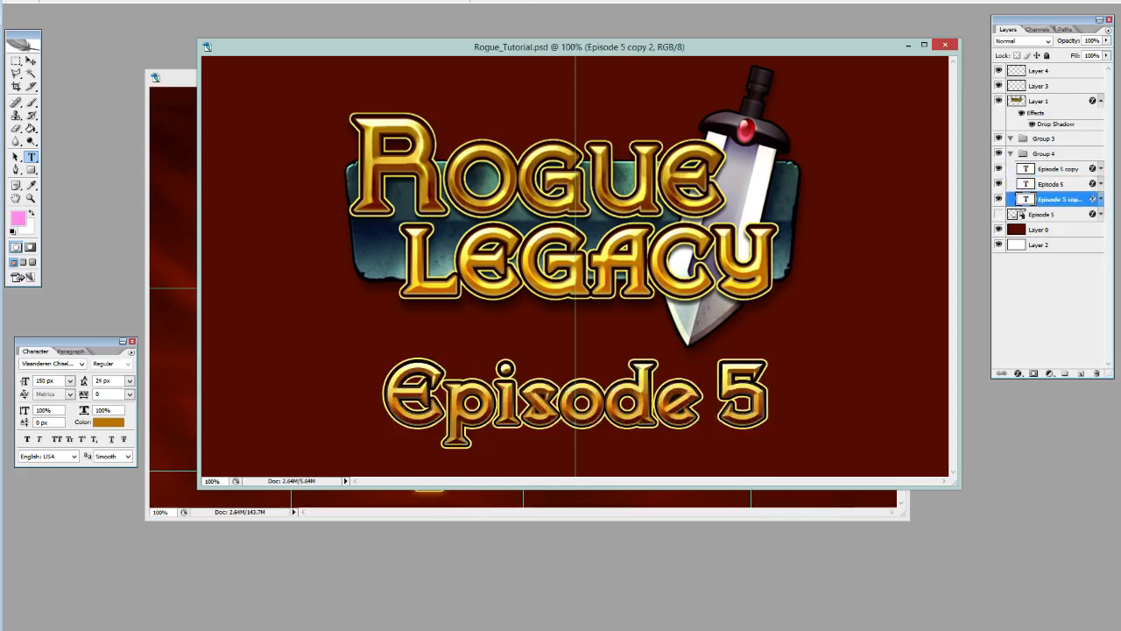
# Place a duplicate of the uppermost Episode 5 text layer above Group 4, and hide and collapse that group.
pyautogui.click(1060, 159)
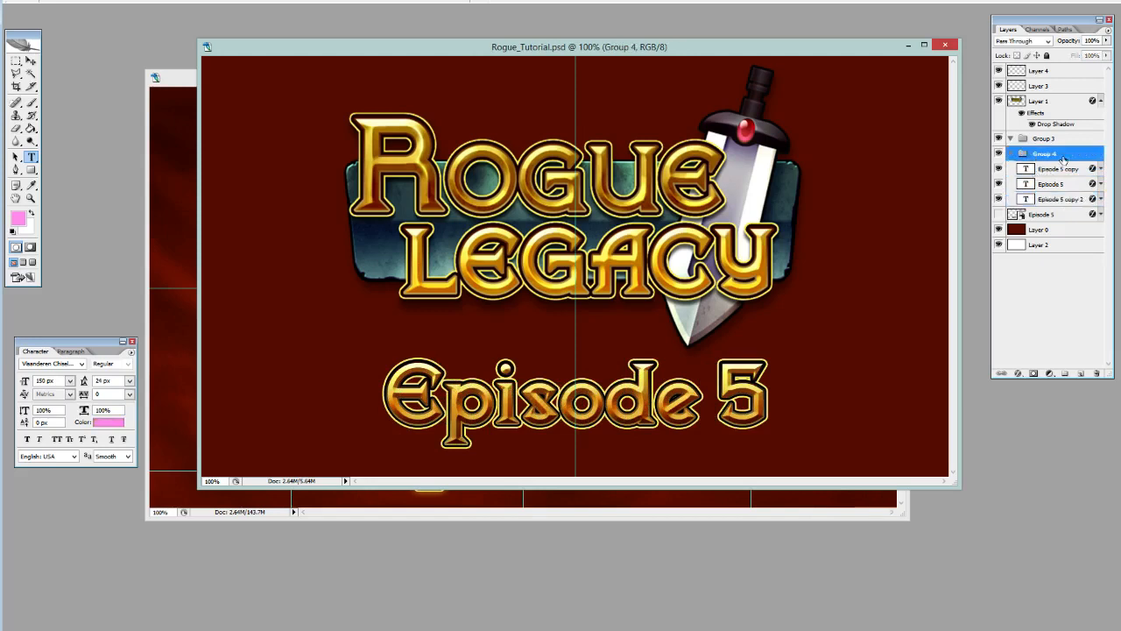
pyautogui.click(1056, 171)
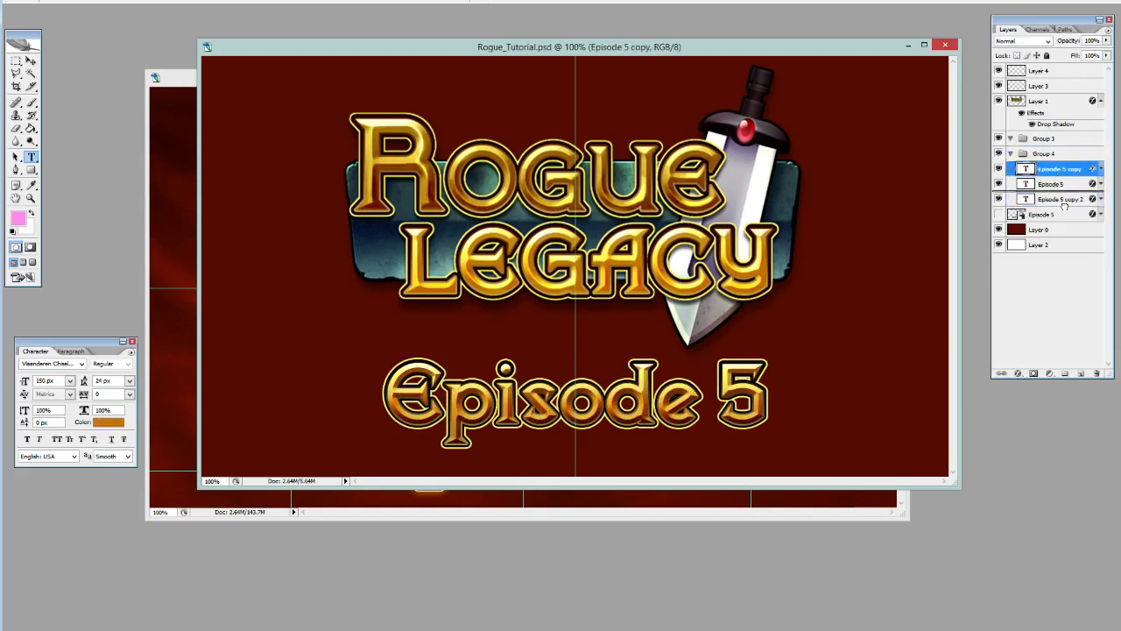
pyautogui.hotkey('ctrl', 'j')
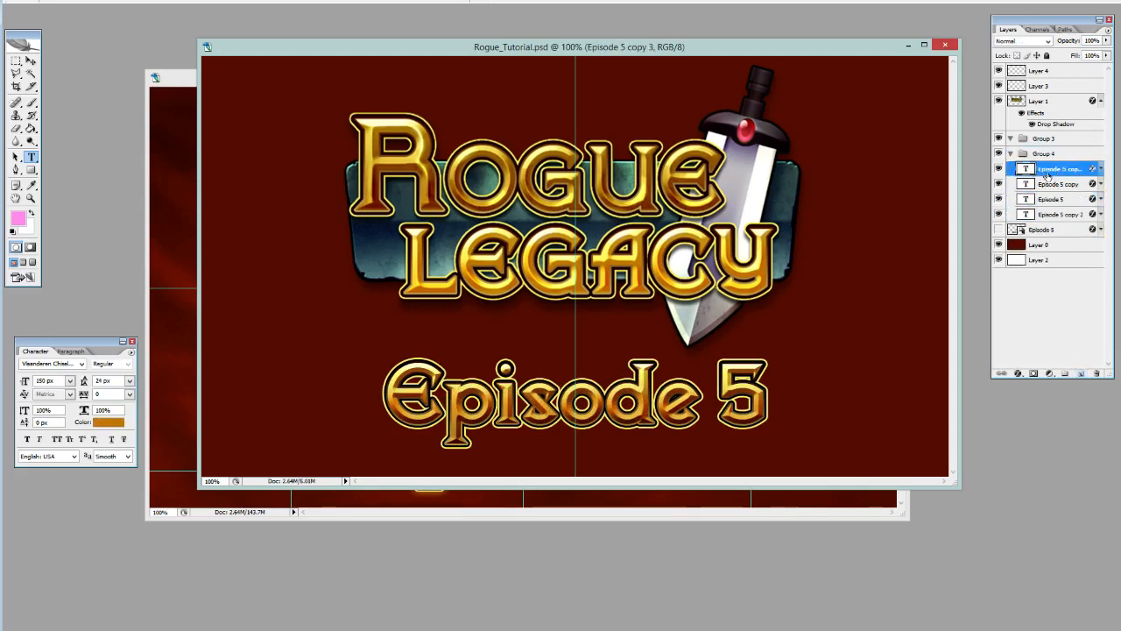
pyautogui.moveTo(1051, 156); pyautogui.dragTo(1049, 147)
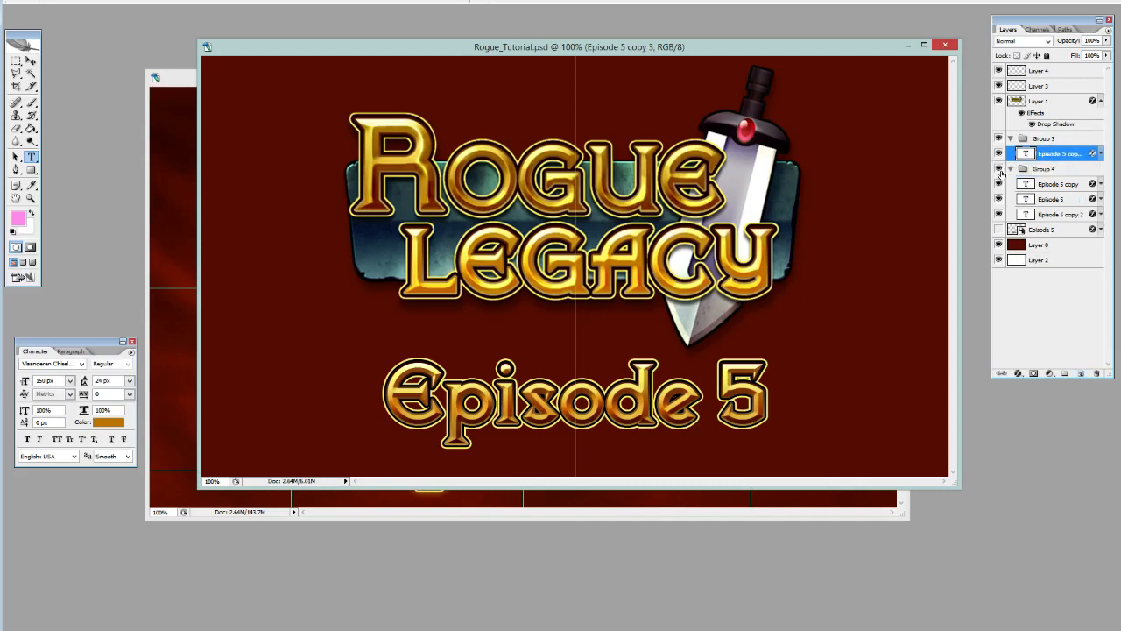
pyautogui.click(999, 168)
pyautogui.click(1011, 168)
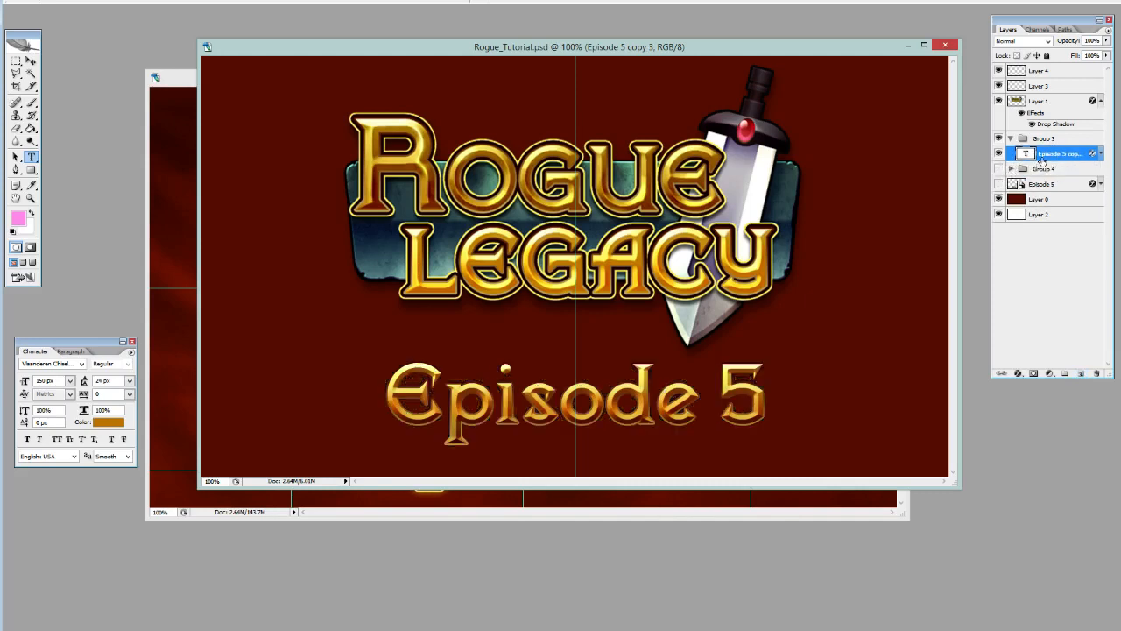